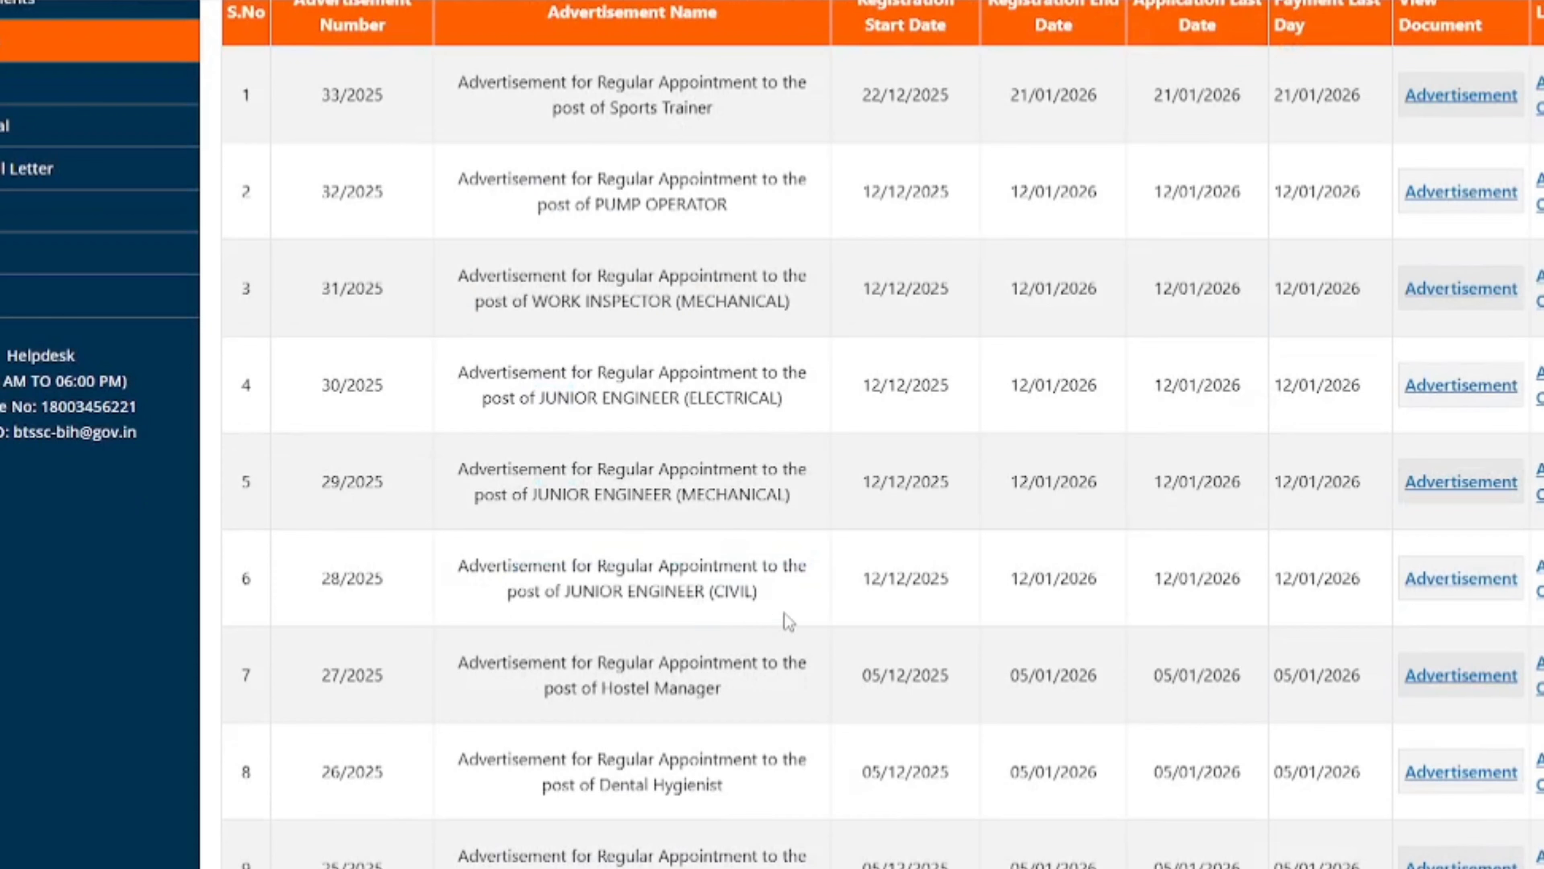
# - Check the Junior Engineer (Civil) registration and application end dates (12/01/2026) in the 2025 advertisements table
pyautogui.moveTo(711, 587); pyautogui.dragTo(760, 593)
pyautogui.scroll(2, 851, 619)
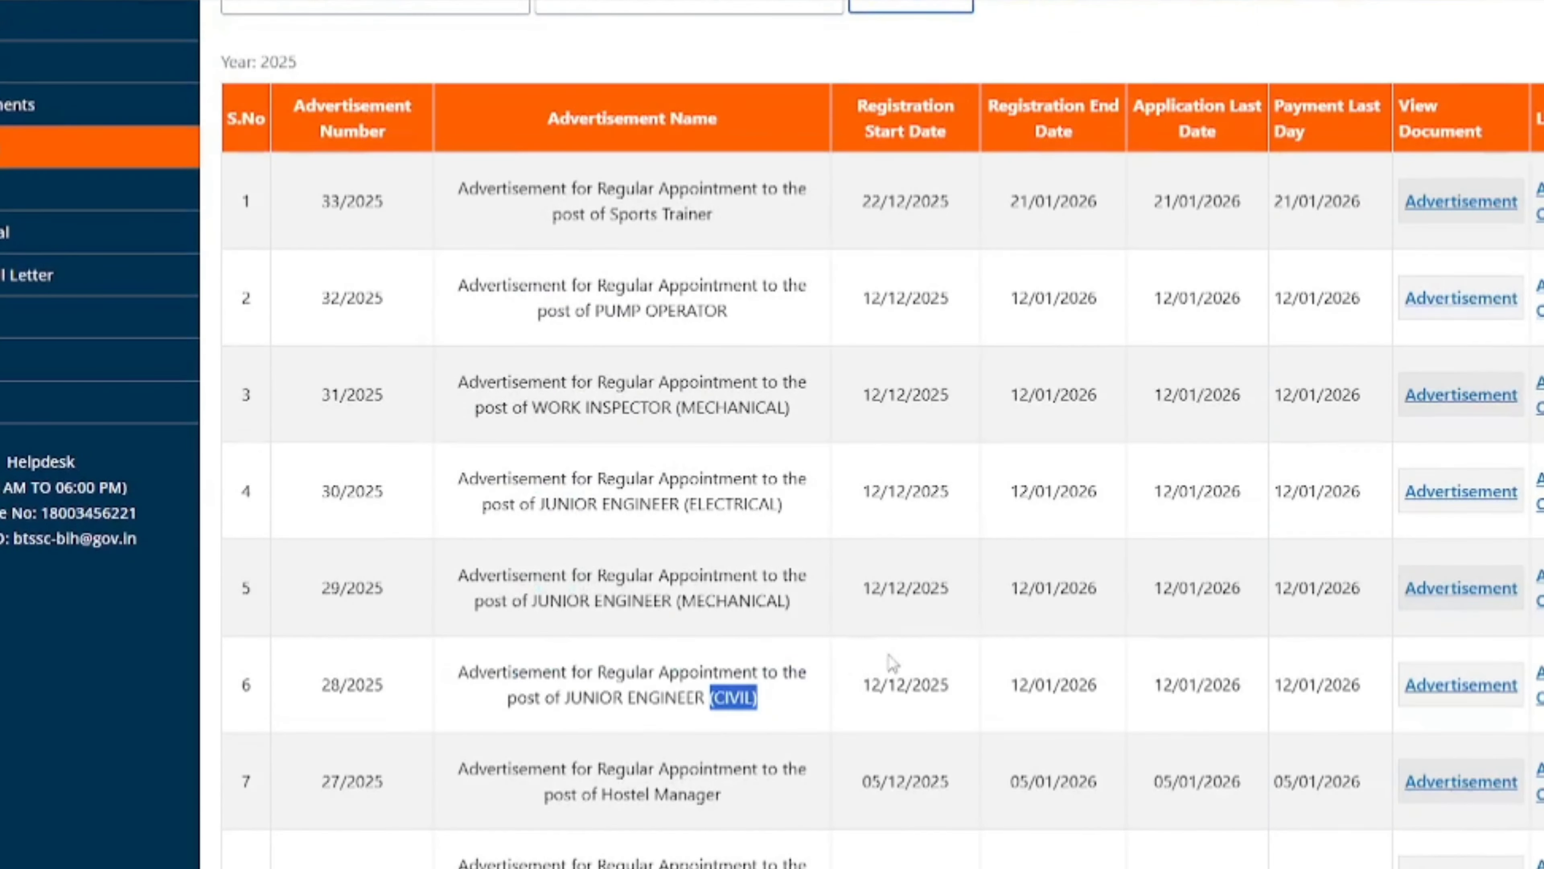
pyautogui.moveTo(1021, 692); pyautogui.dragTo(1062, 694)
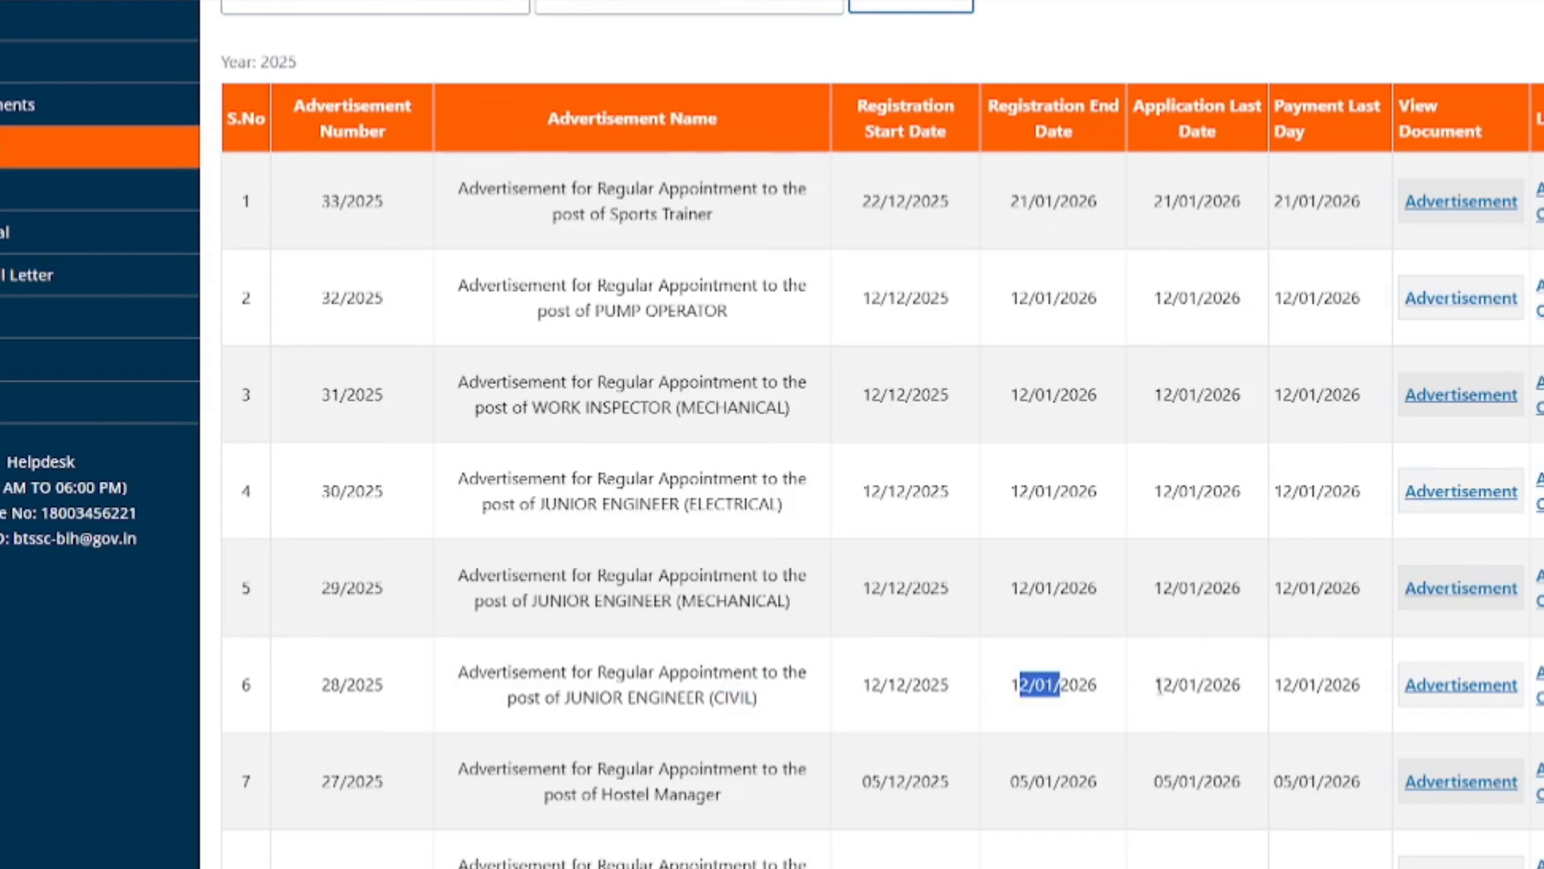
pyautogui.moveTo(1155, 686); pyautogui.dragTo(1312, 693)
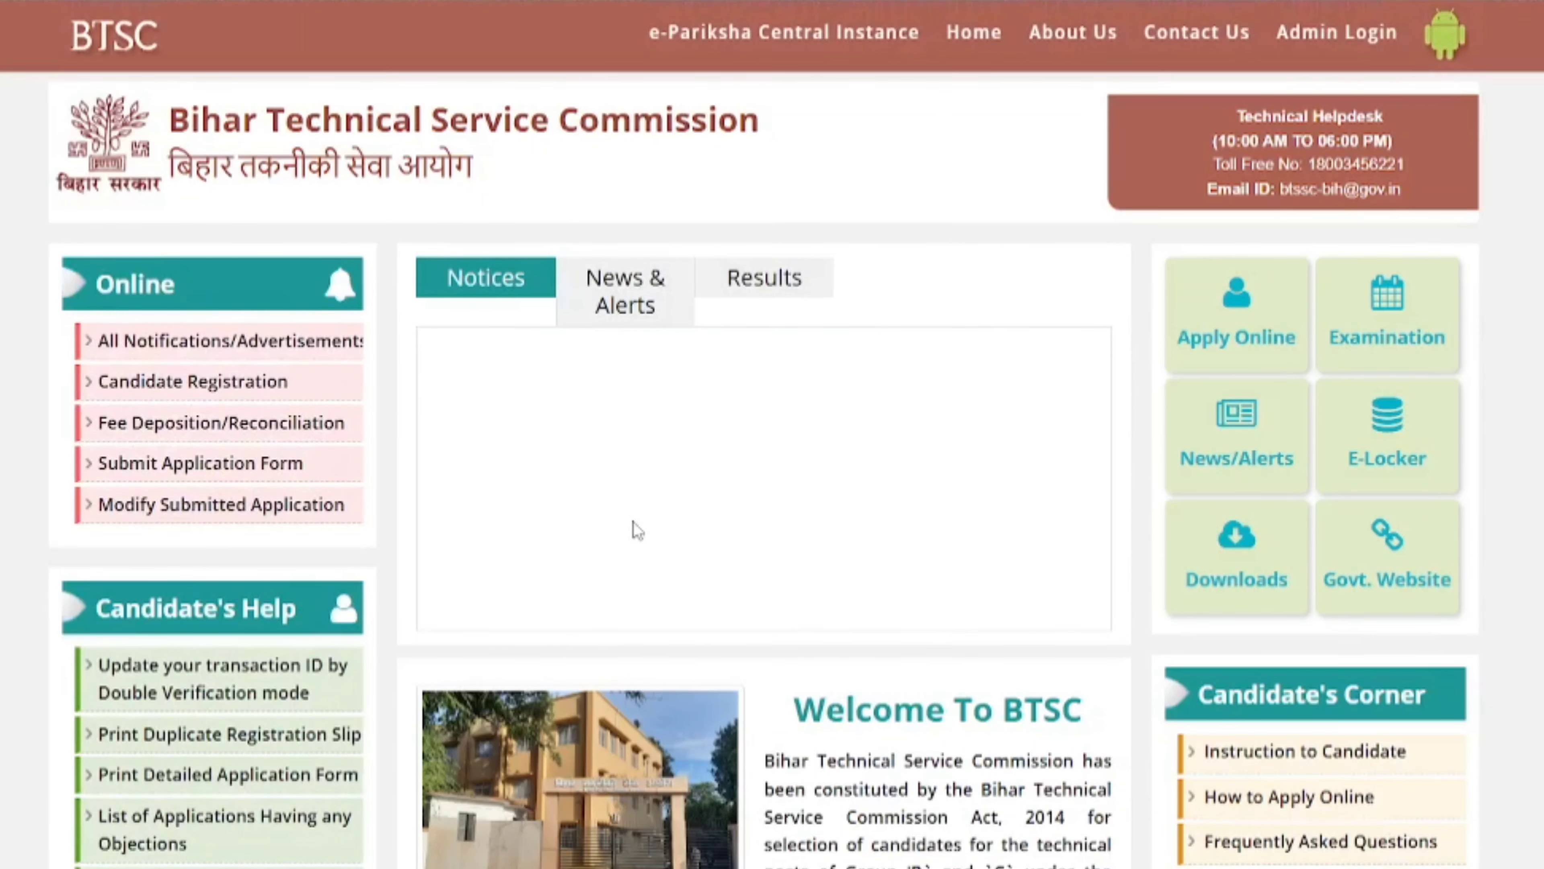
# - Open advertisement 28/2025 Junior Engineer (Civil): 2591 posts, age 18–37 as of 01/08/2025
pyautogui.click(186, 393)
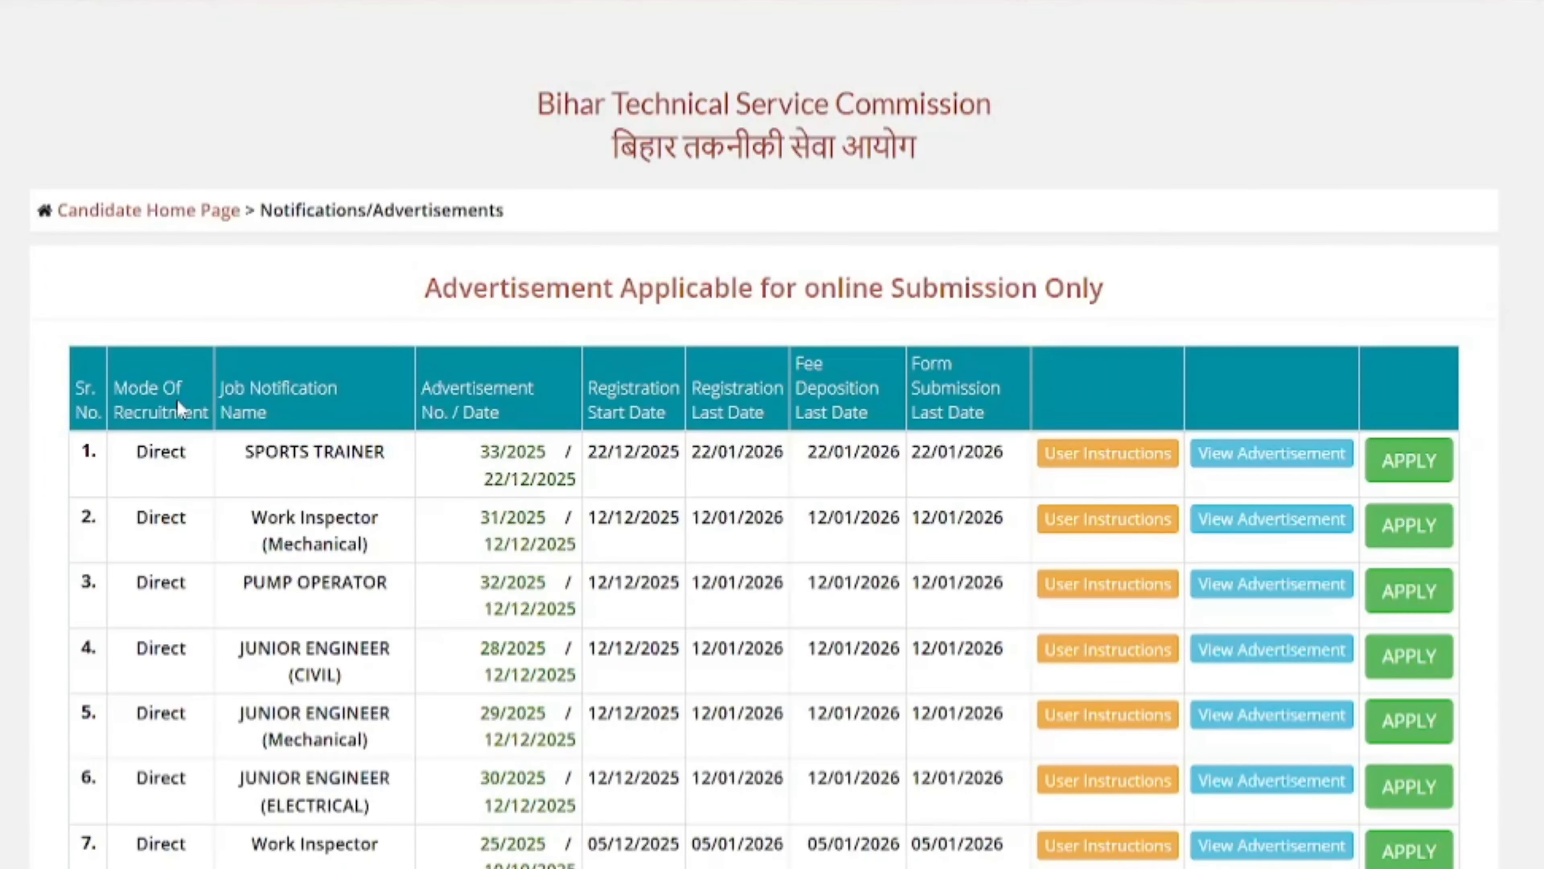
pyautogui.scroll(-2, 177, 400)
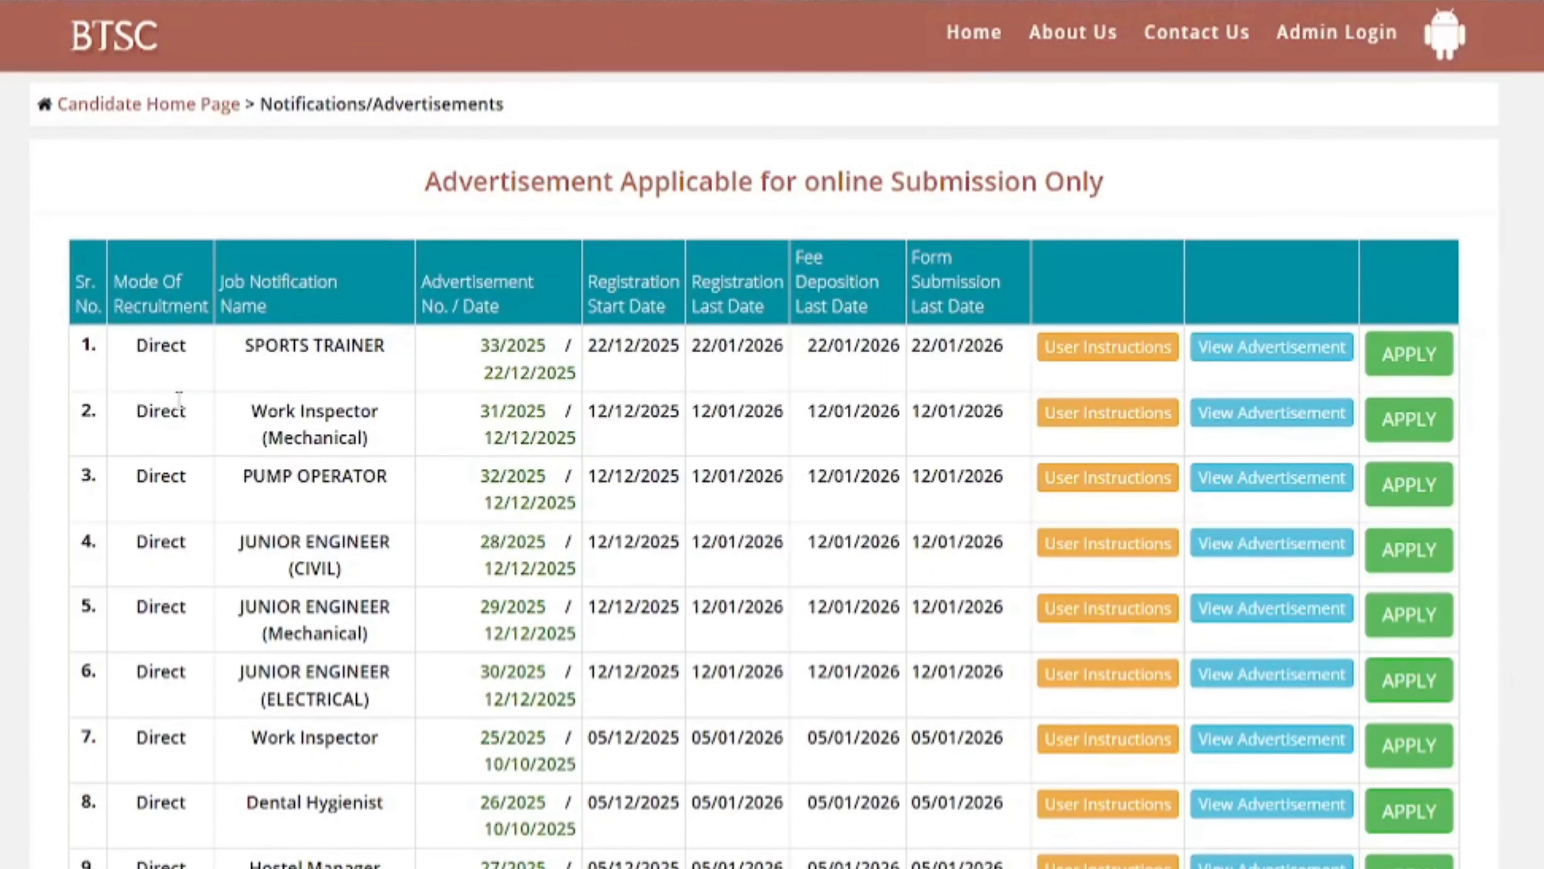
pyautogui.scroll(-2, 179, 405)
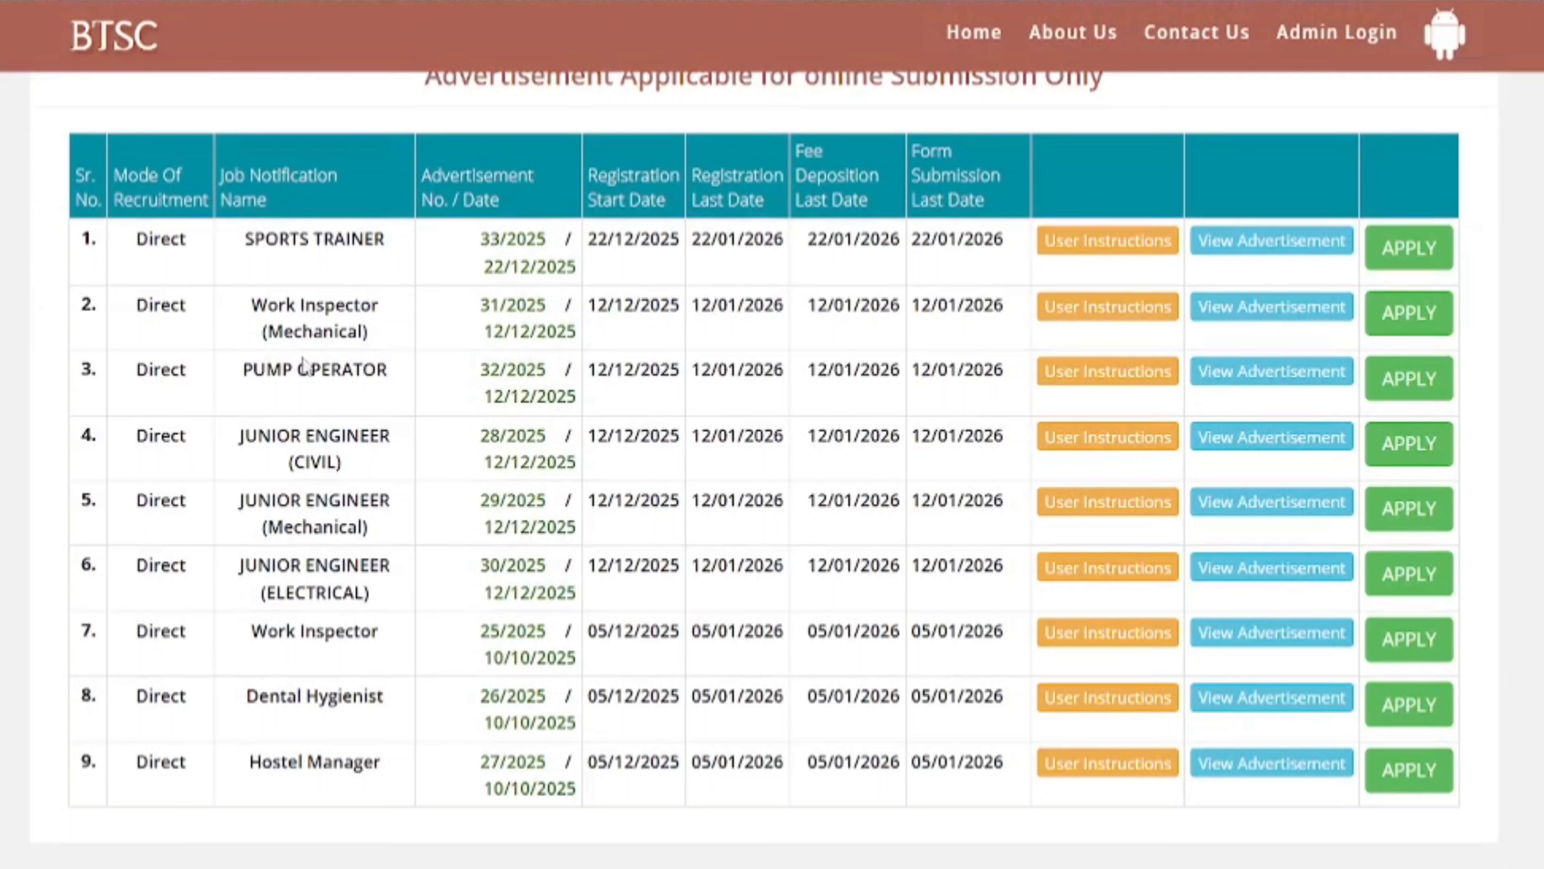
pyautogui.moveTo(242, 435); pyautogui.dragTo(372, 465)
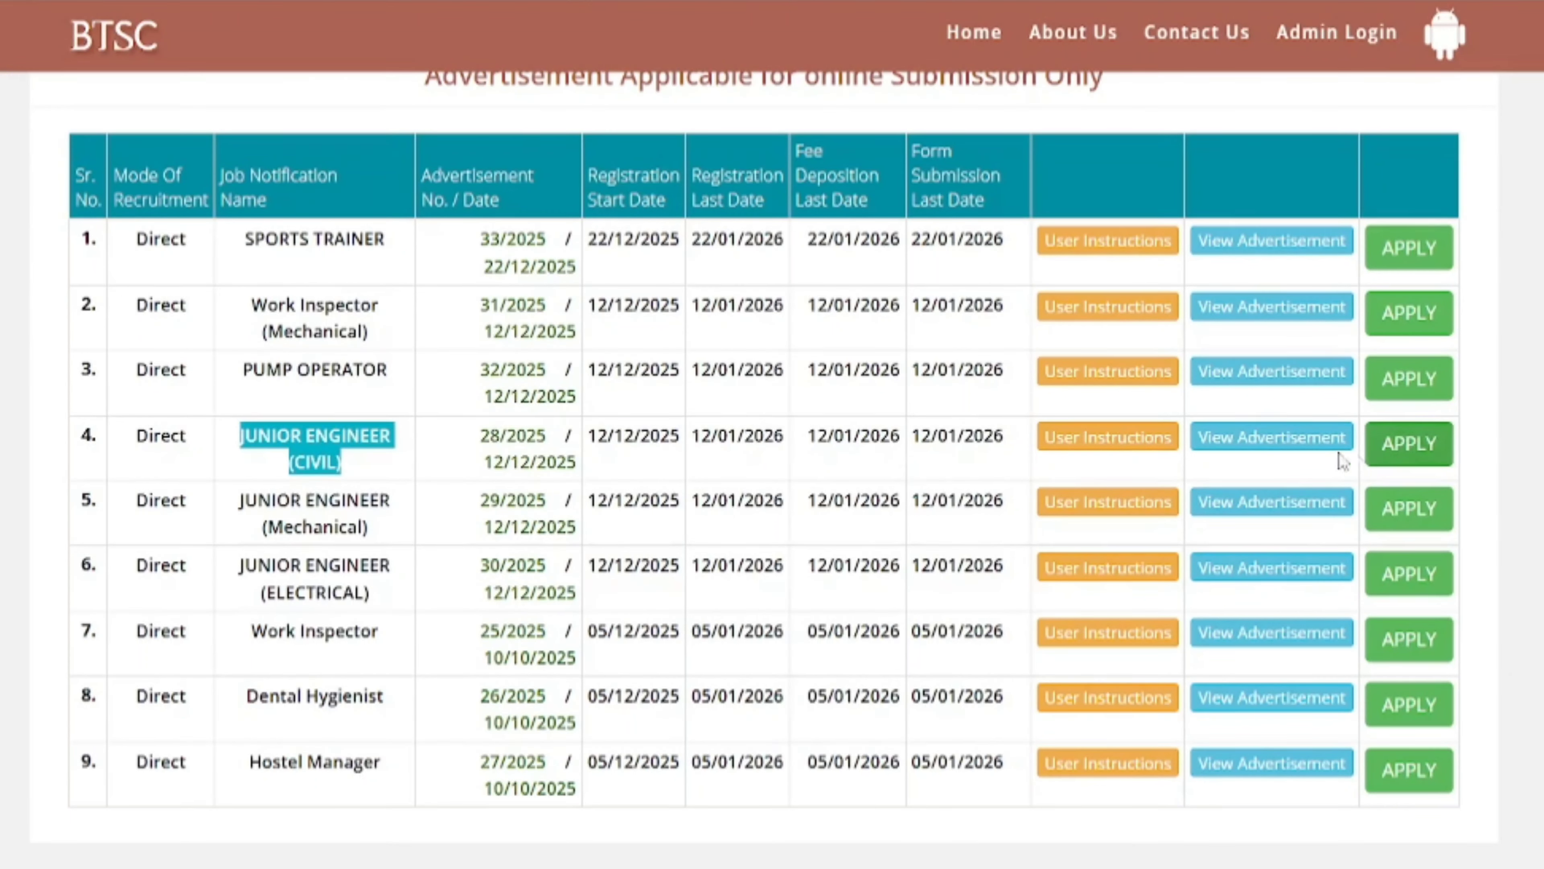
pyautogui.click(1389, 450)
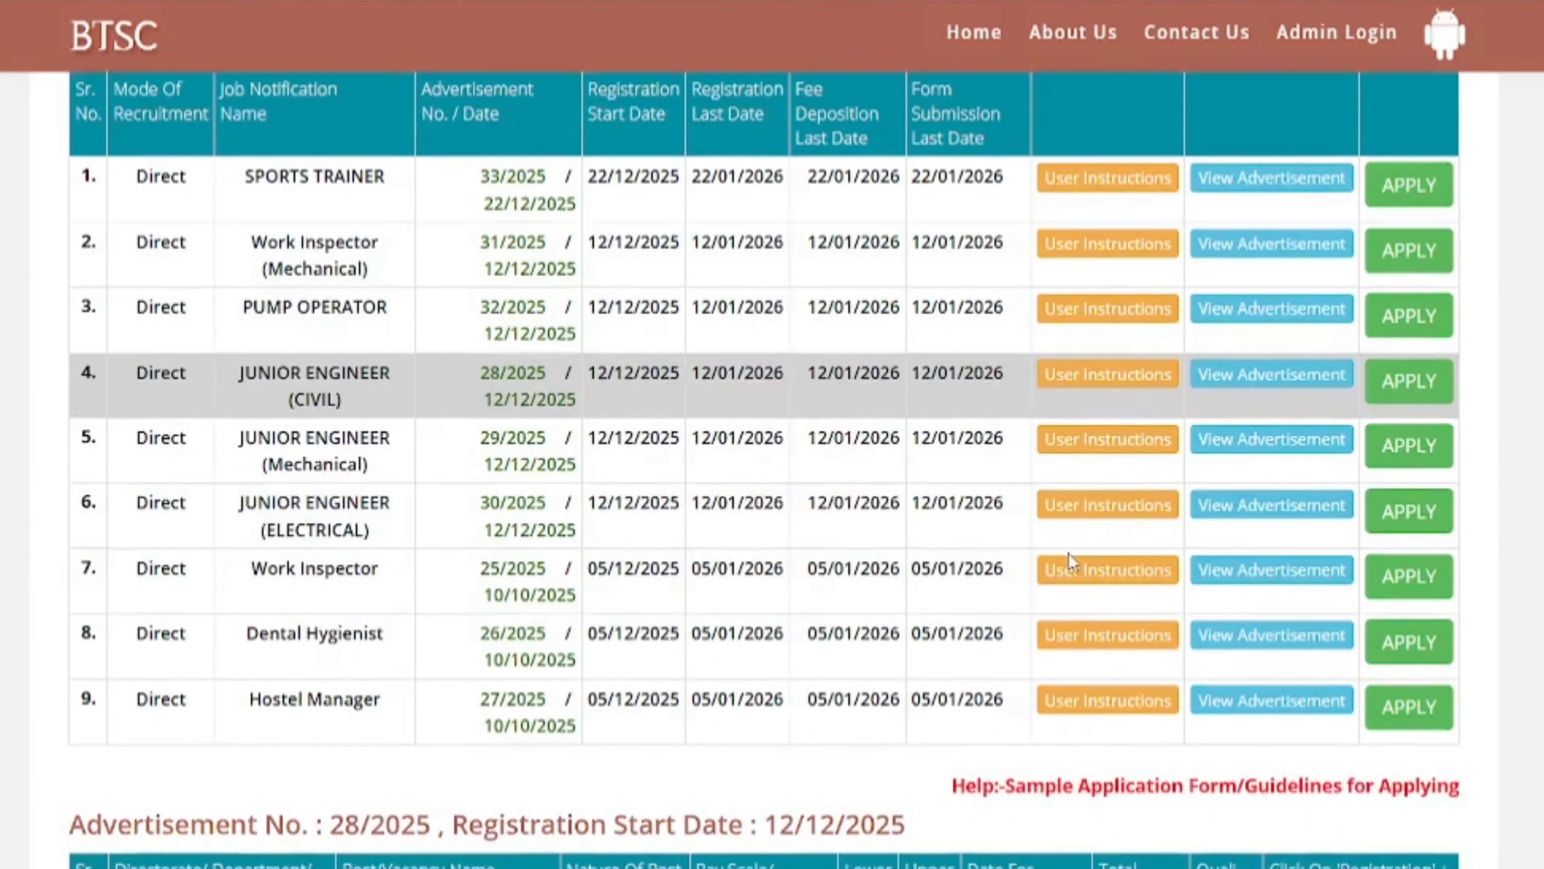
pyautogui.scroll(-3, 1069, 554)
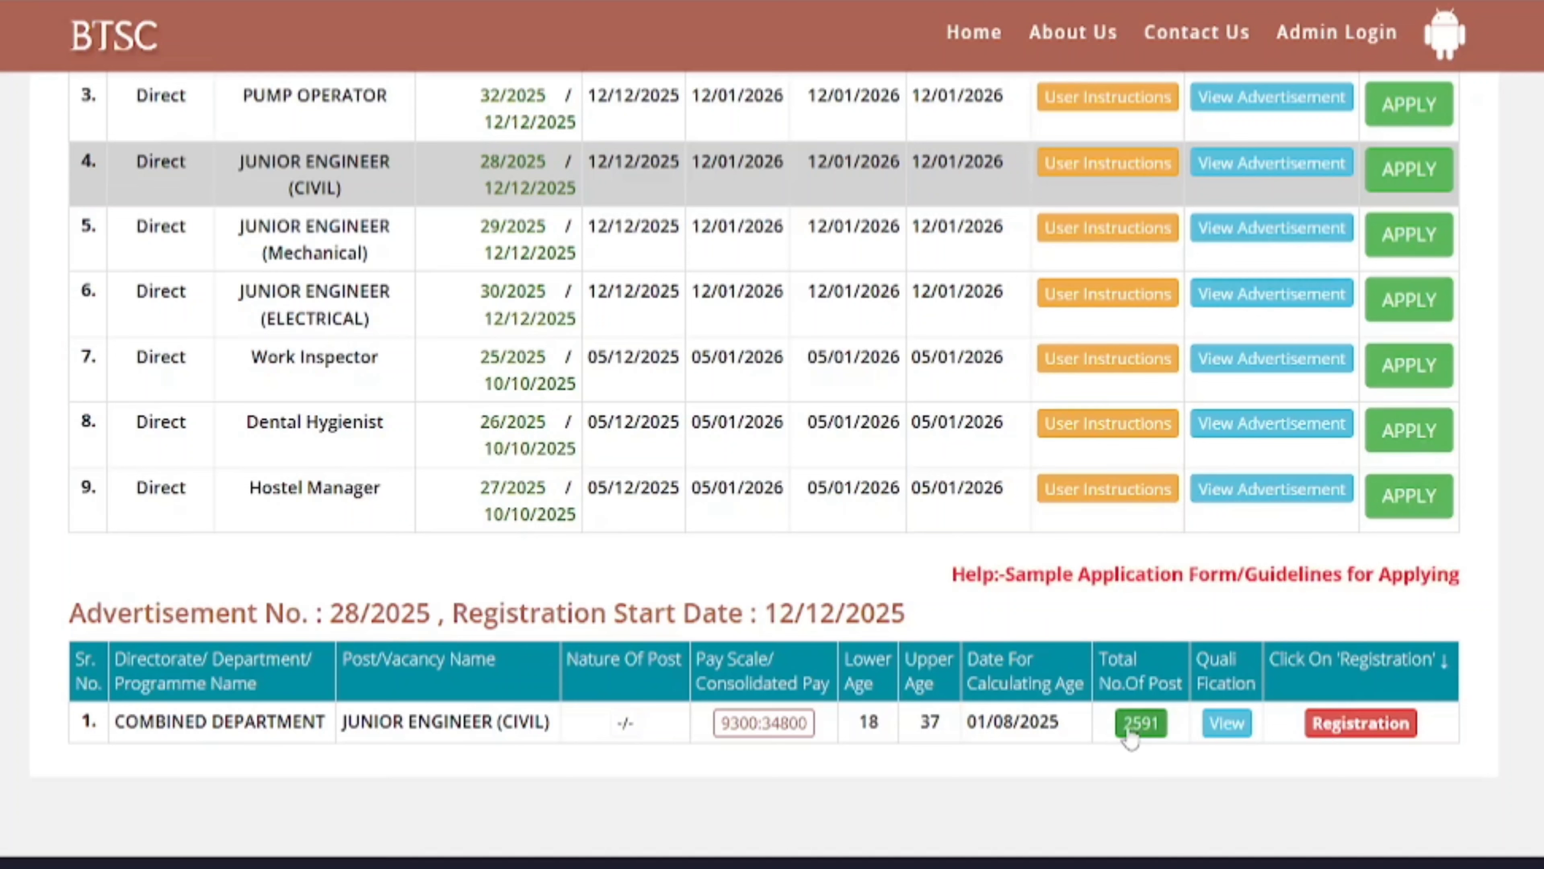
pyautogui.doubleClick(868, 722)
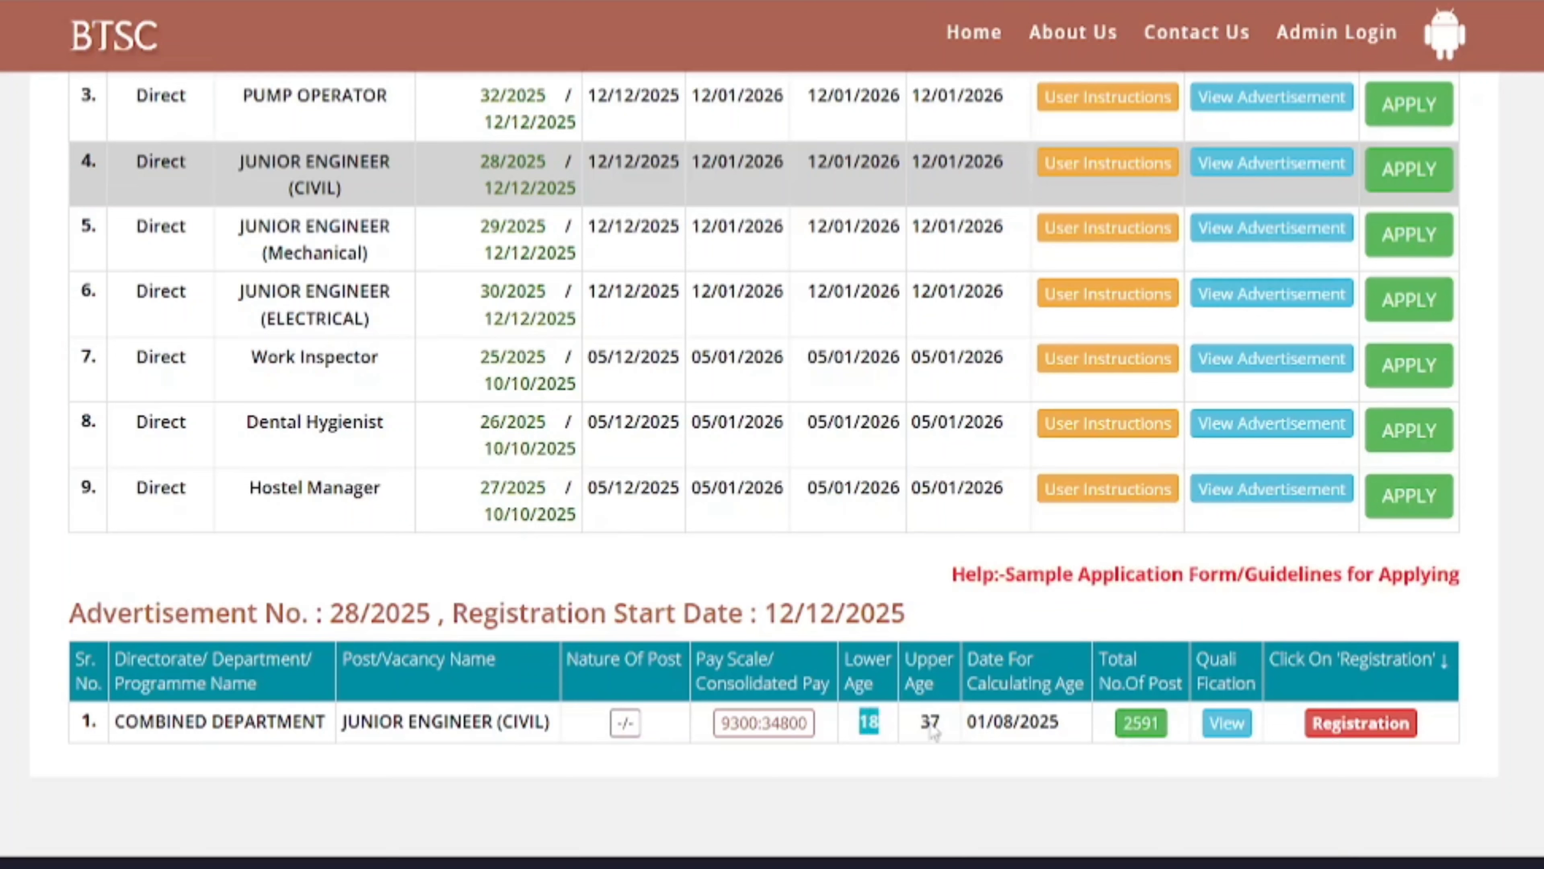
pyautogui.moveTo(968, 723); pyautogui.dragTo(1042, 728)
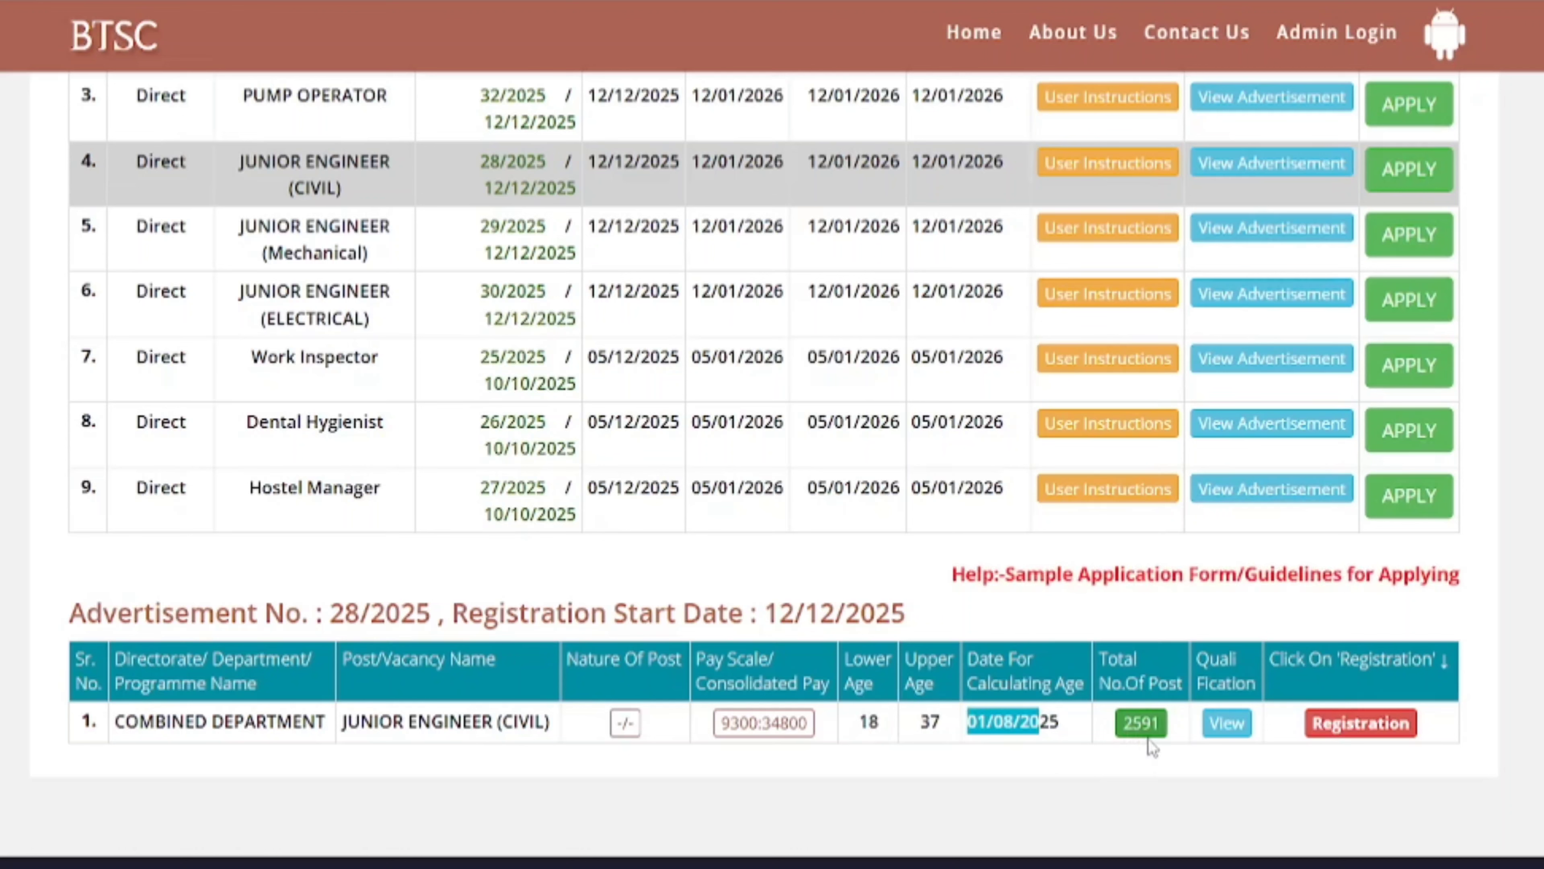
# - View the post's essential qualification, a diploma in civil engineering, then close that page
pyautogui.click(1226, 737)
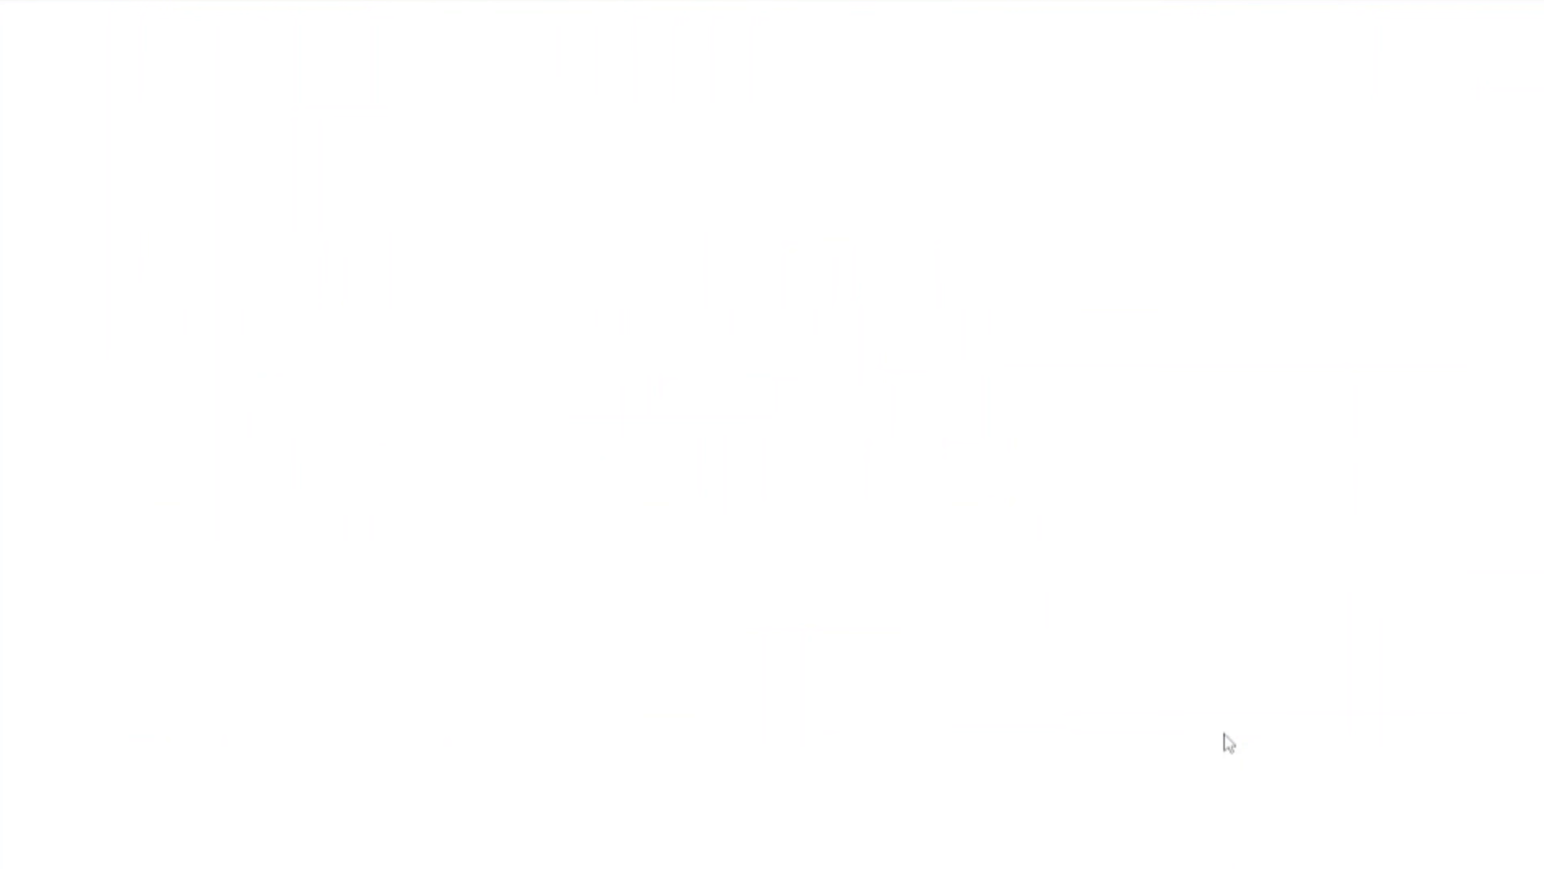
pyautogui.moveTo(85, 297); pyautogui.dragTo(666, 302)
pyautogui.click(705, 305)
pyautogui.click(828, 314)
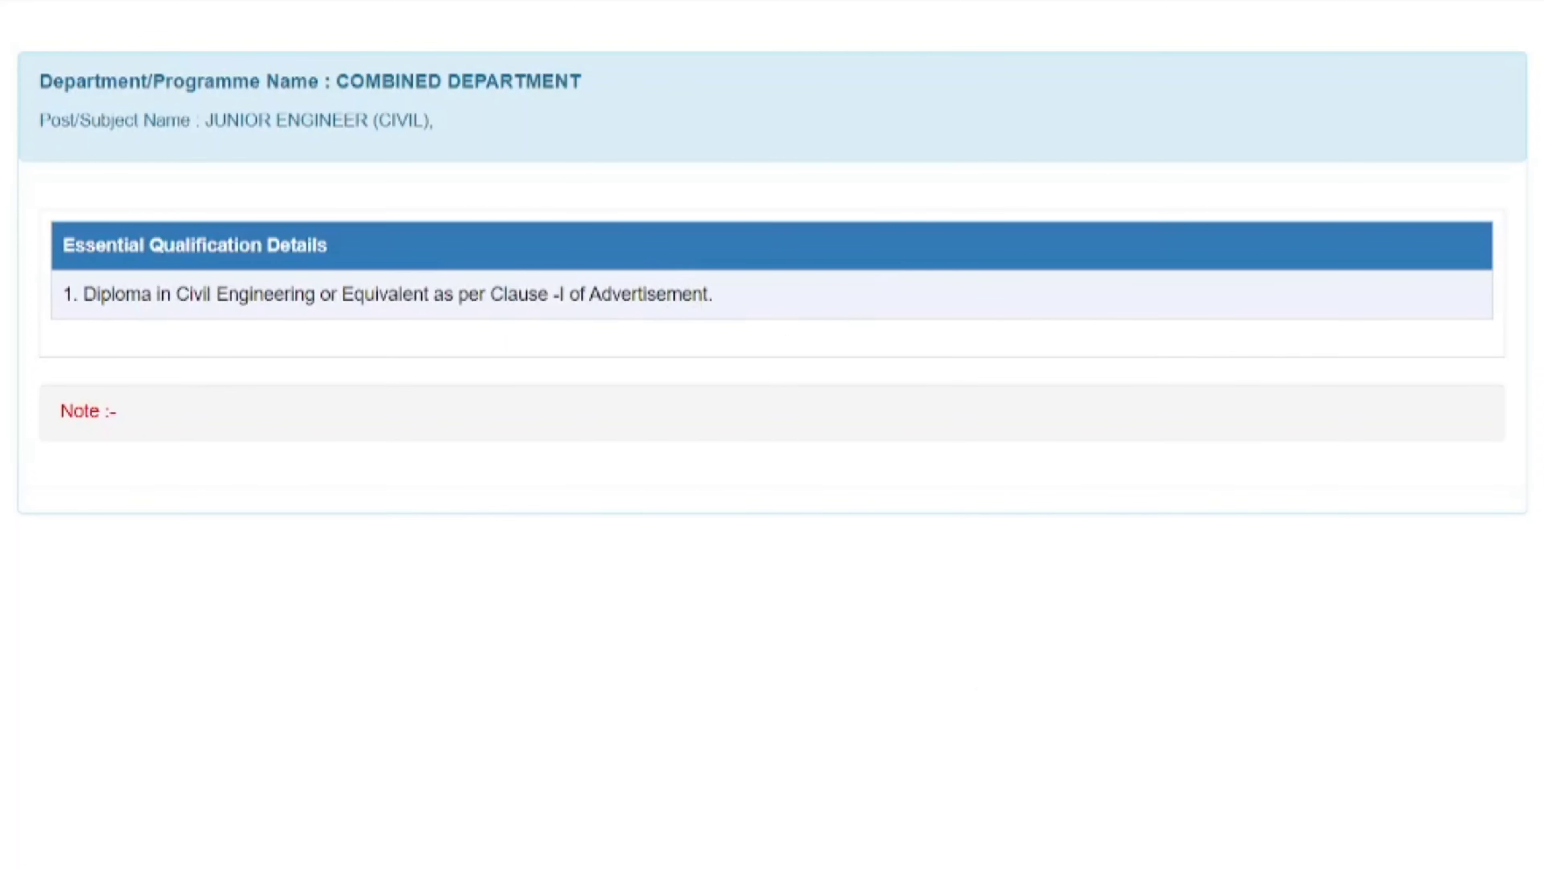
pyautogui.hotkey('ctrl', 'w')
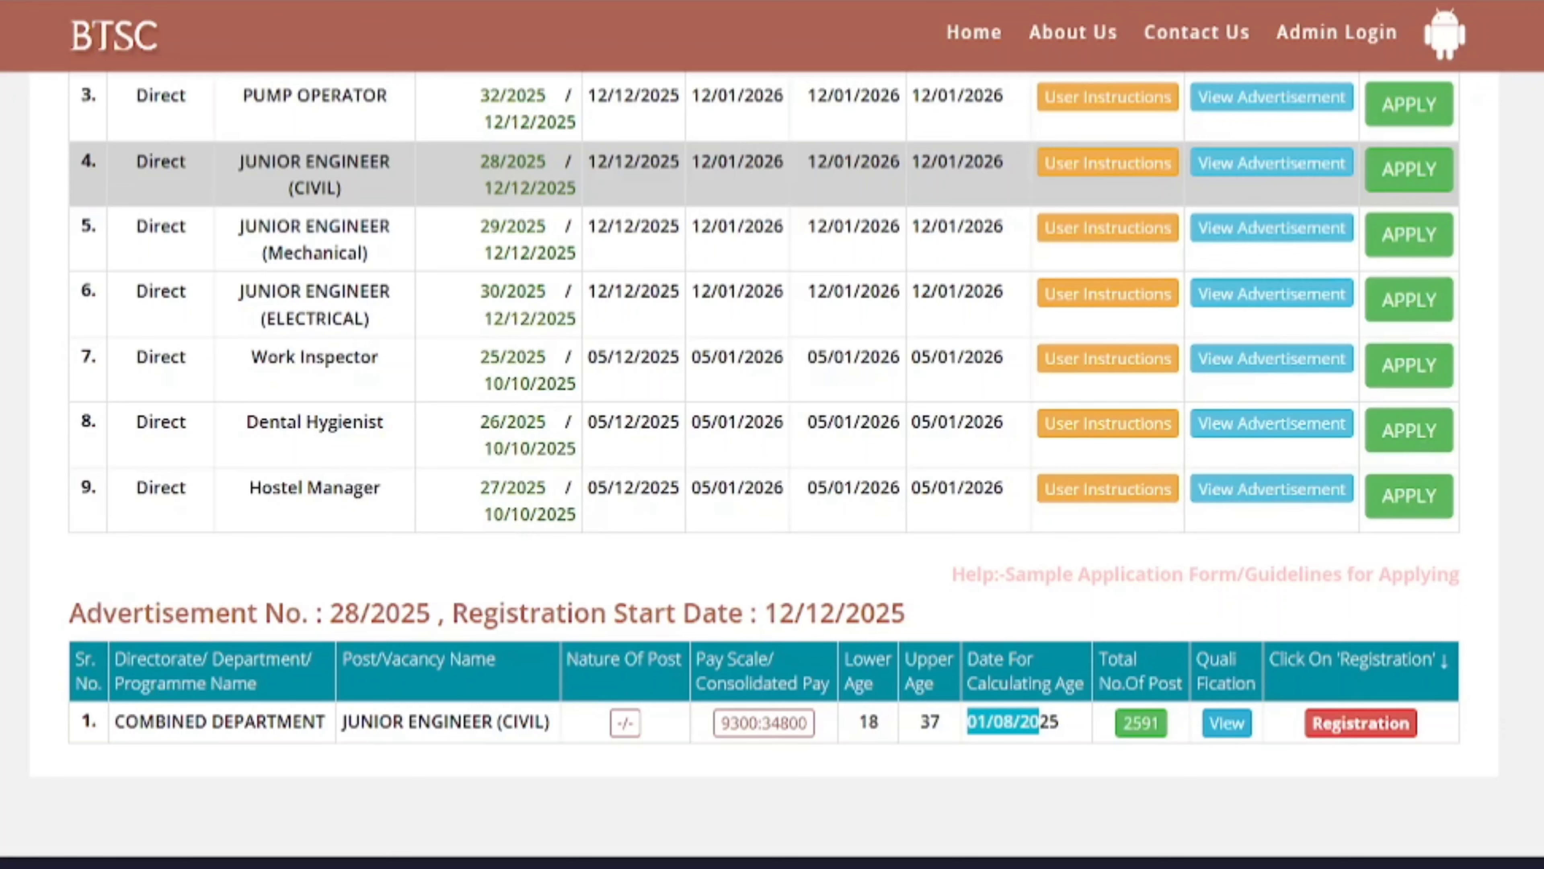
# - Start registration for Junior Engineer (Civil) and read the grade-percentage and domicile certificate requirements
pyautogui.click(1373, 733)
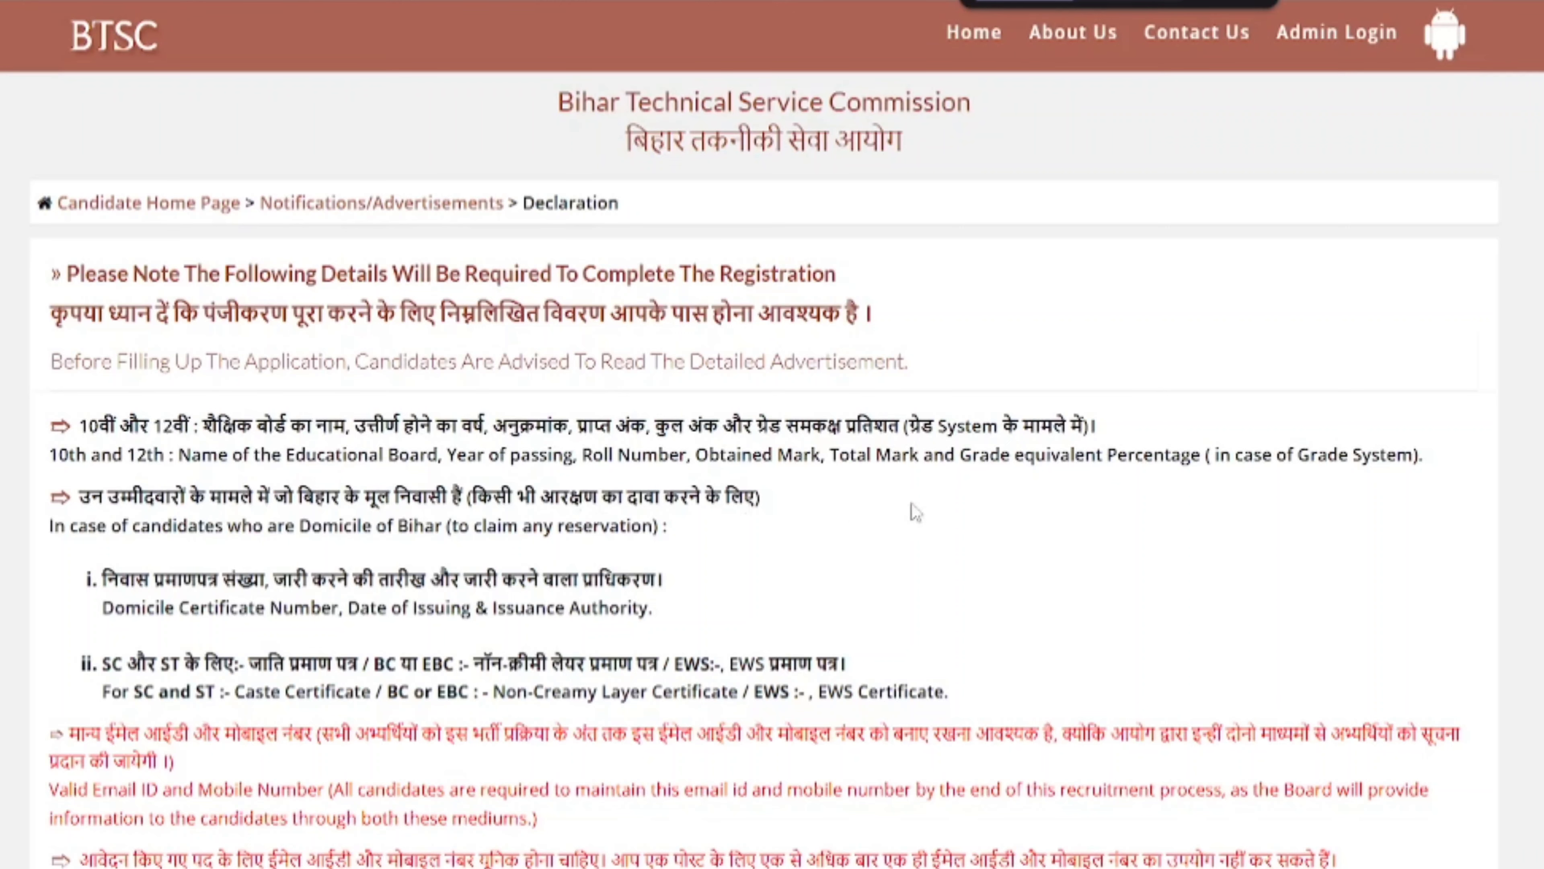
pyautogui.moveTo(928, 454); pyautogui.dragTo(1355, 455)
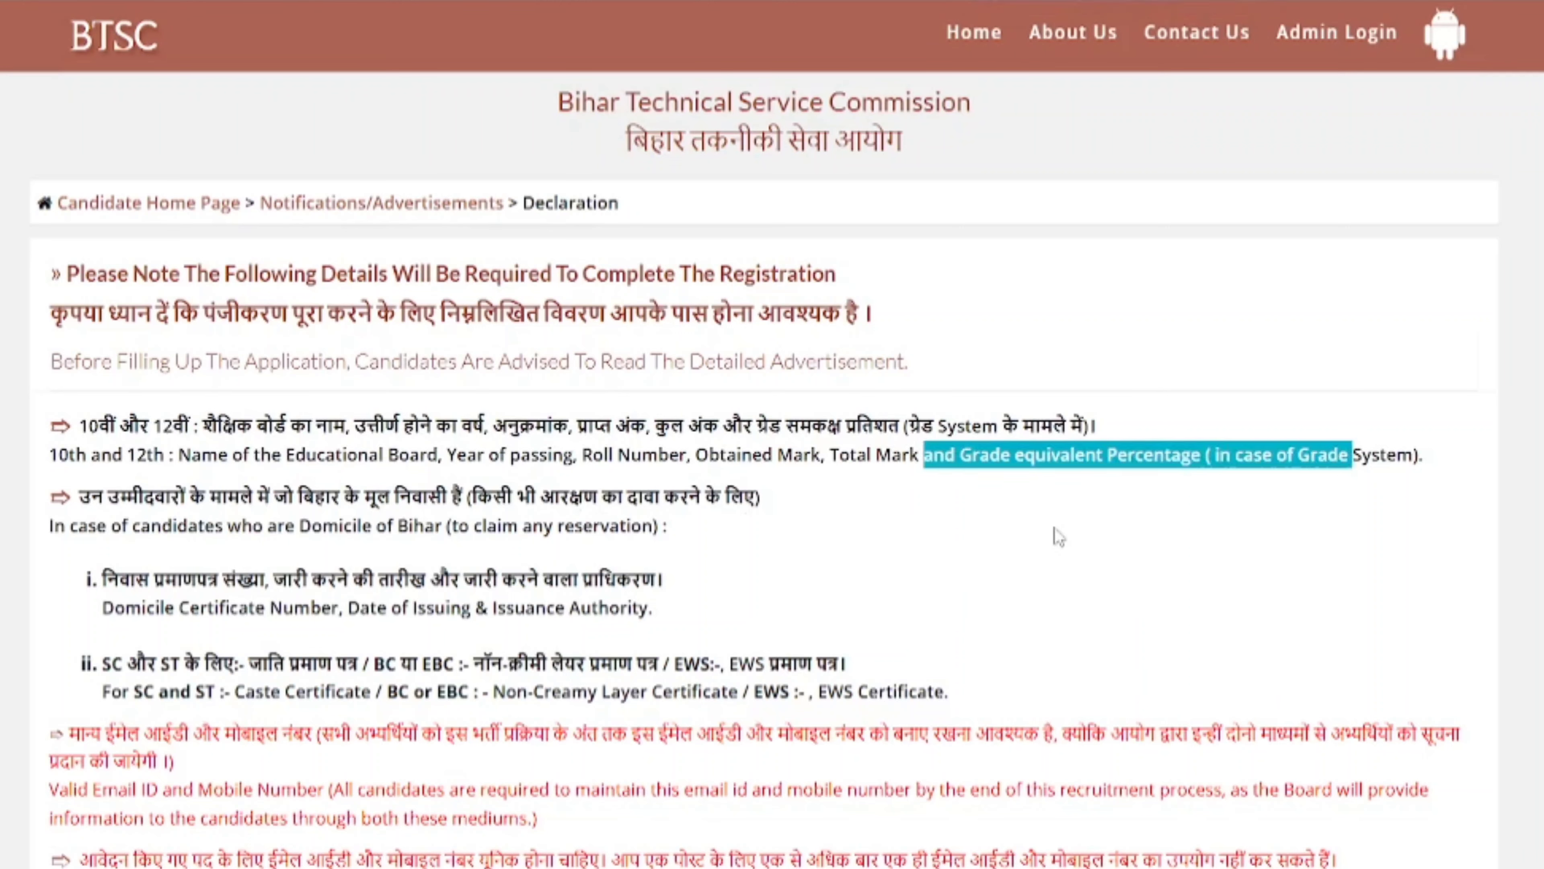
pyautogui.click(1061, 538)
pyautogui.moveTo(268, 525); pyautogui.dragTo(582, 527)
pyautogui.scroll(-3, 292, 439)
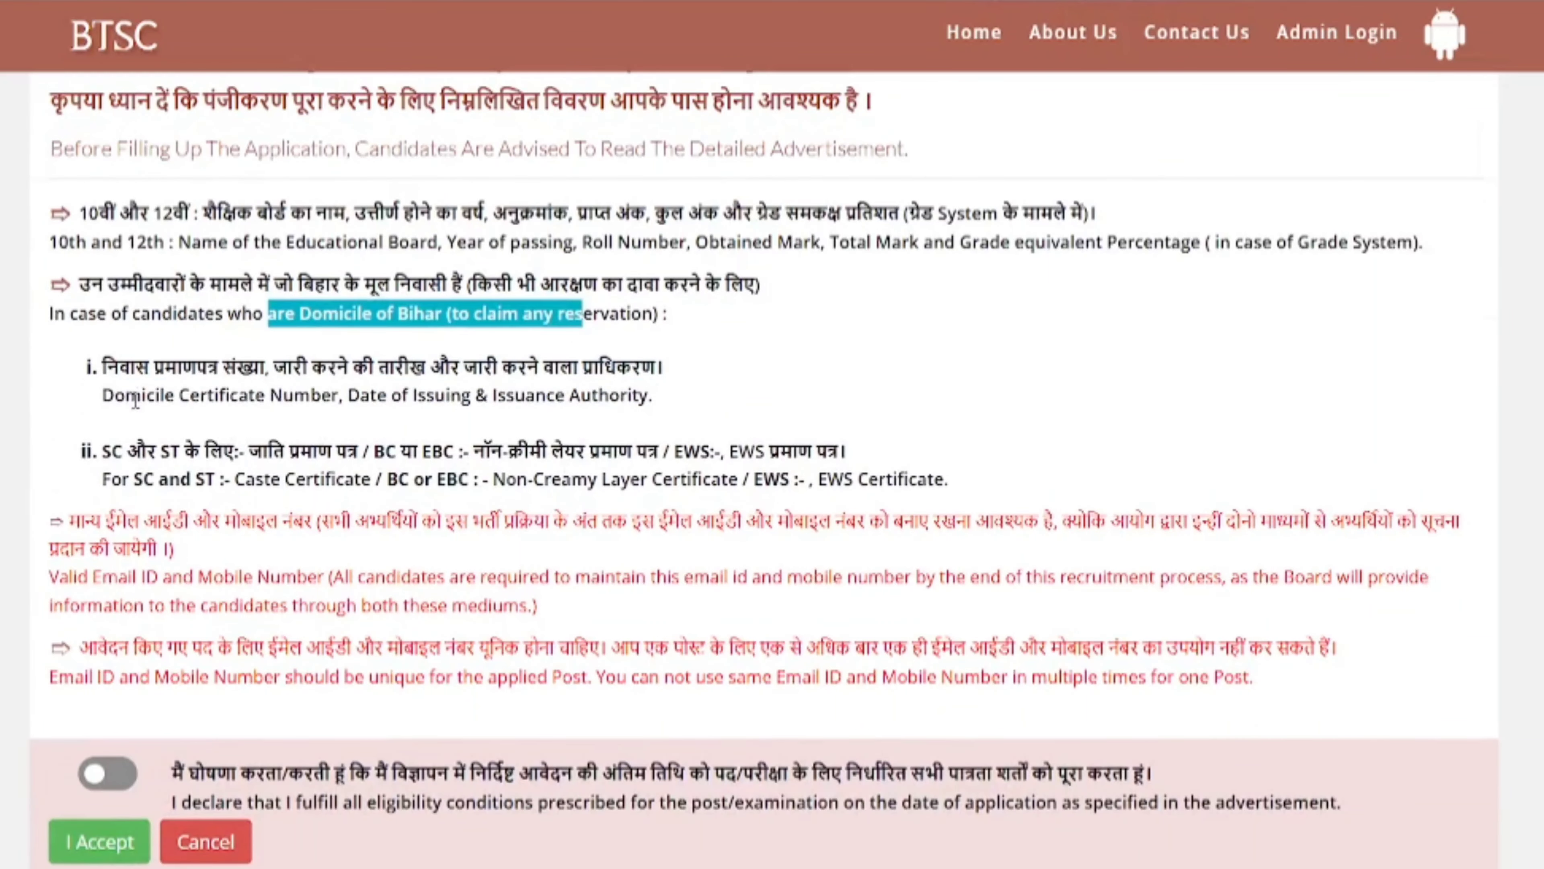
pyautogui.moveTo(122, 395); pyautogui.dragTo(653, 396)
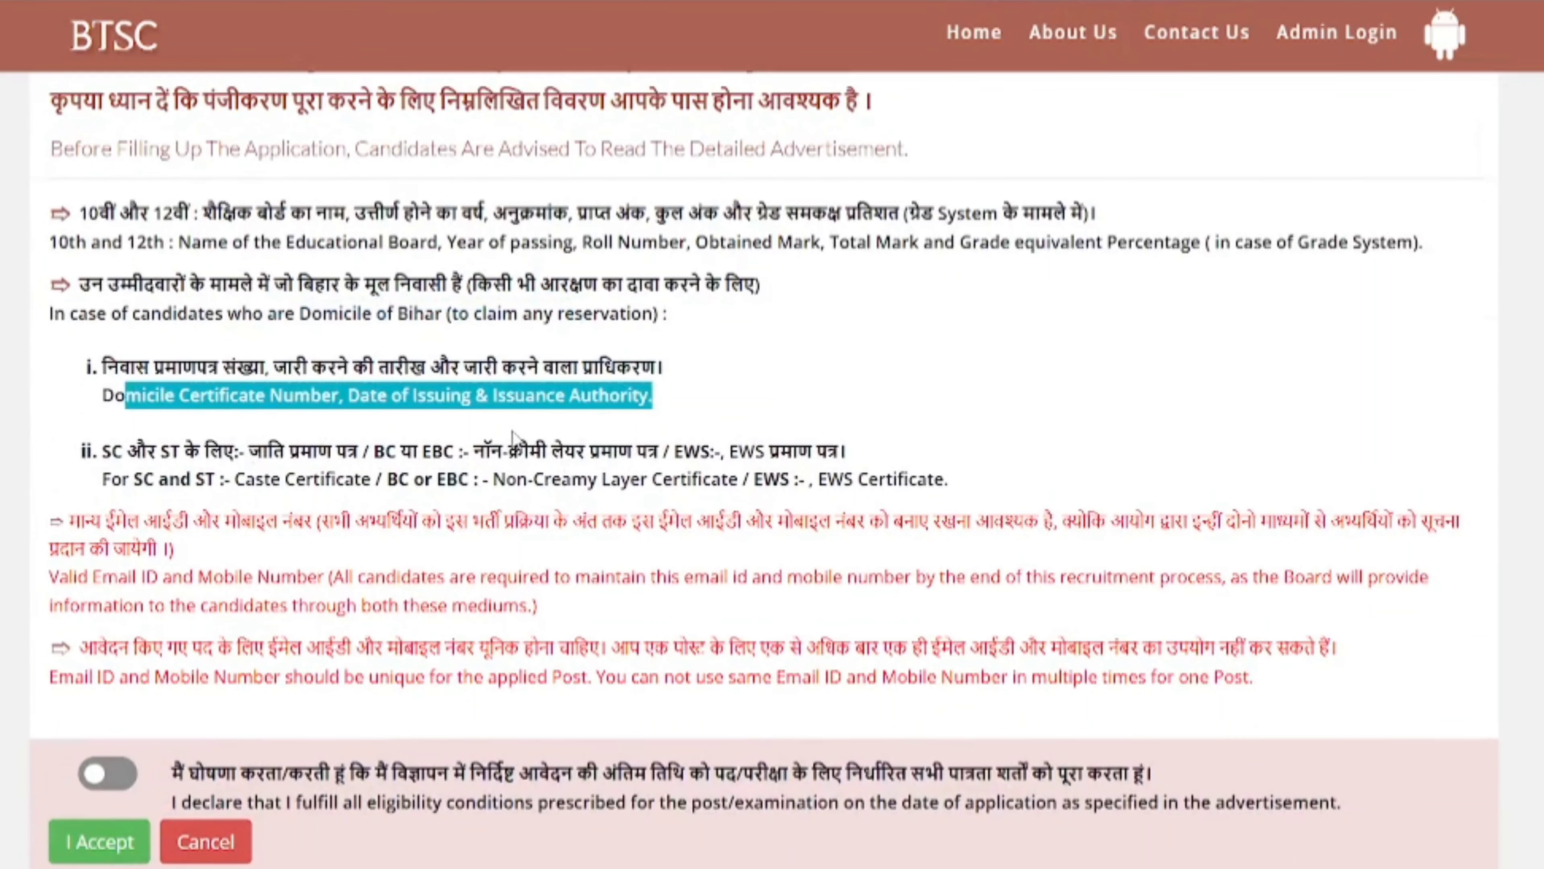
pyautogui.click(418, 535)
# - Agree to the eligibility declaration and accept it to open the registration form
pyautogui.click(101, 788)
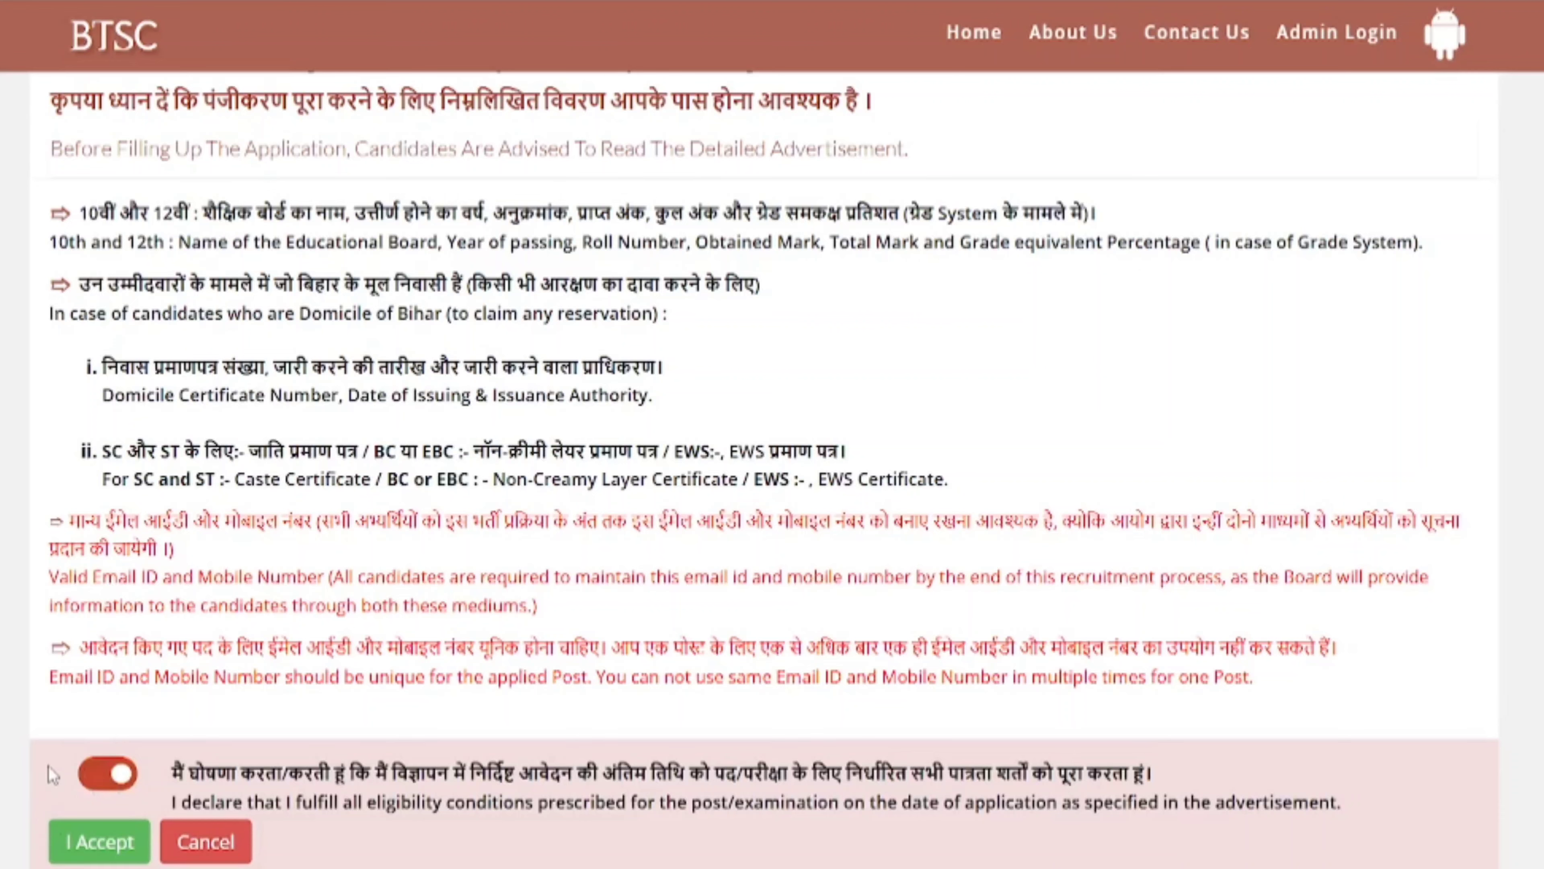
pyautogui.scroll(-2, 52, 741)
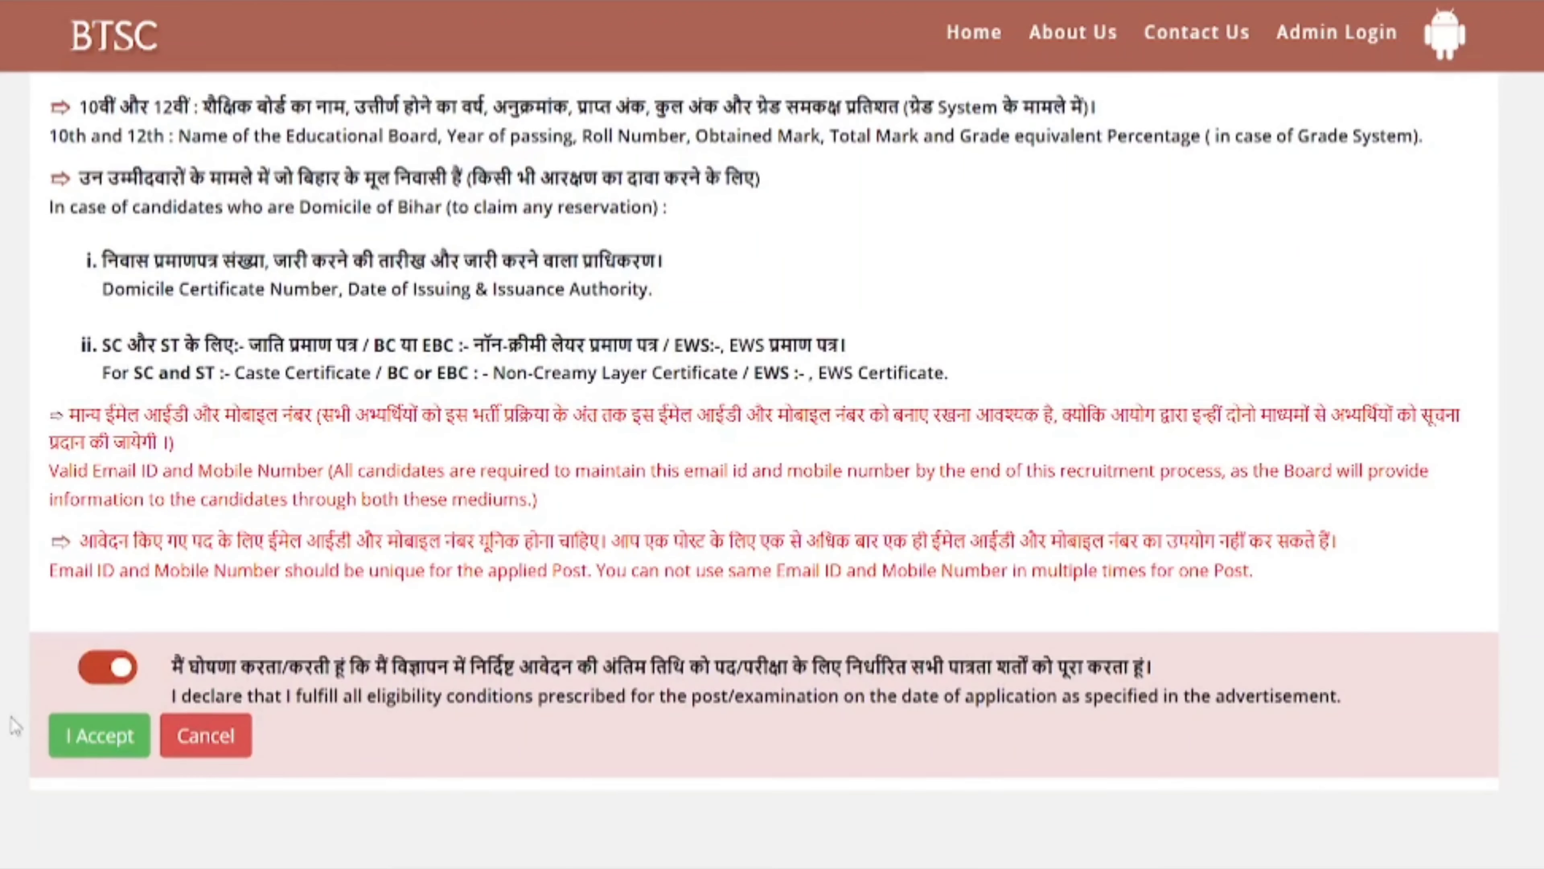
pyautogui.click(101, 735)
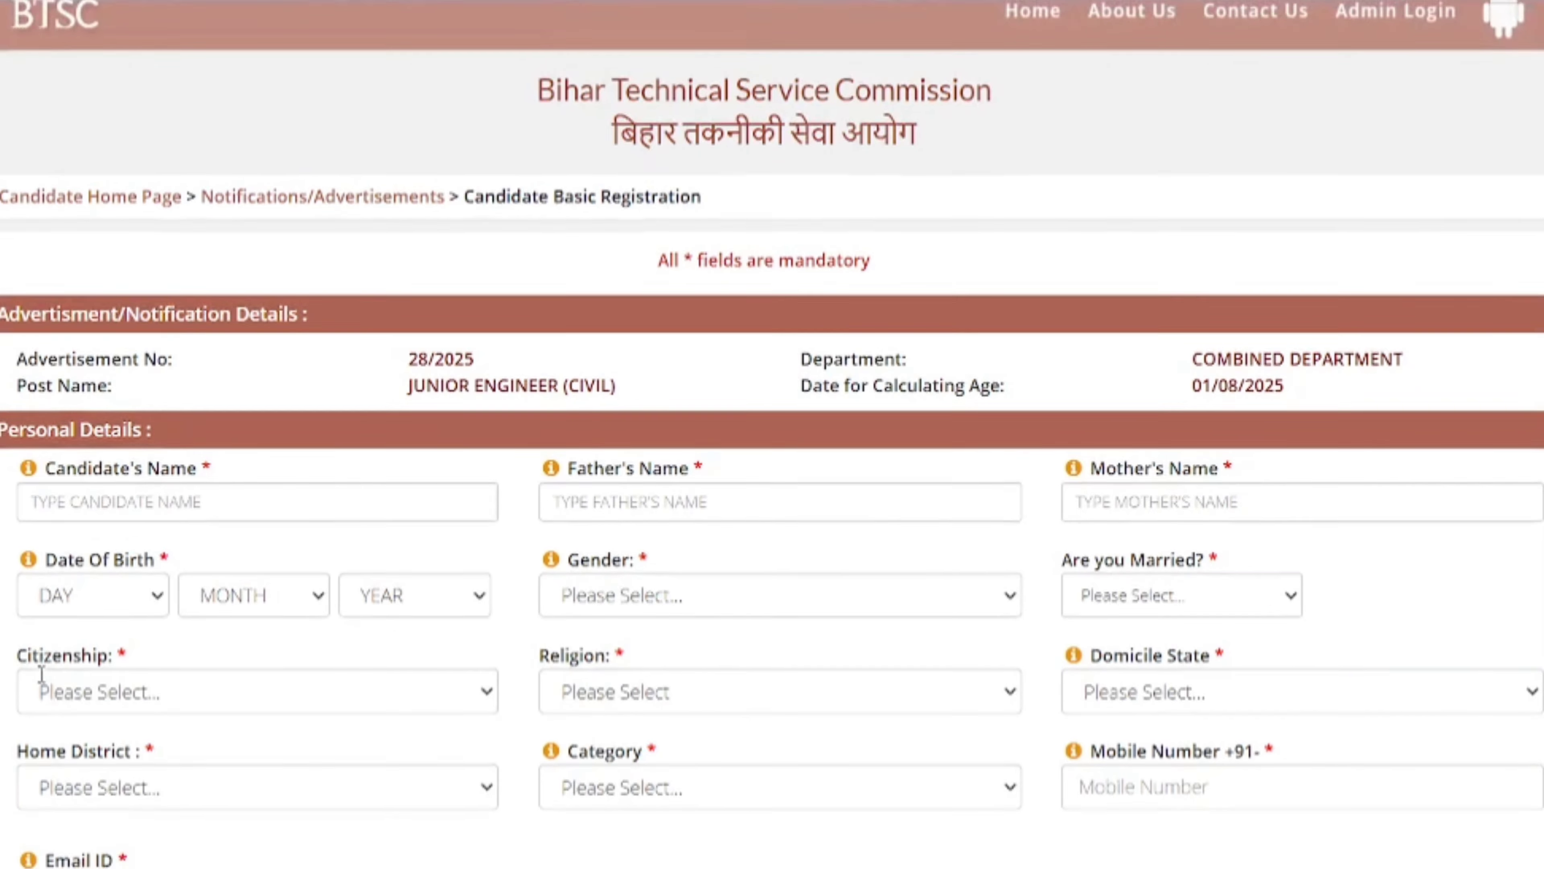
# - Review the form's post name and the candidate, father's and mother's name fields
pyautogui.scroll(-2, 43, 679)
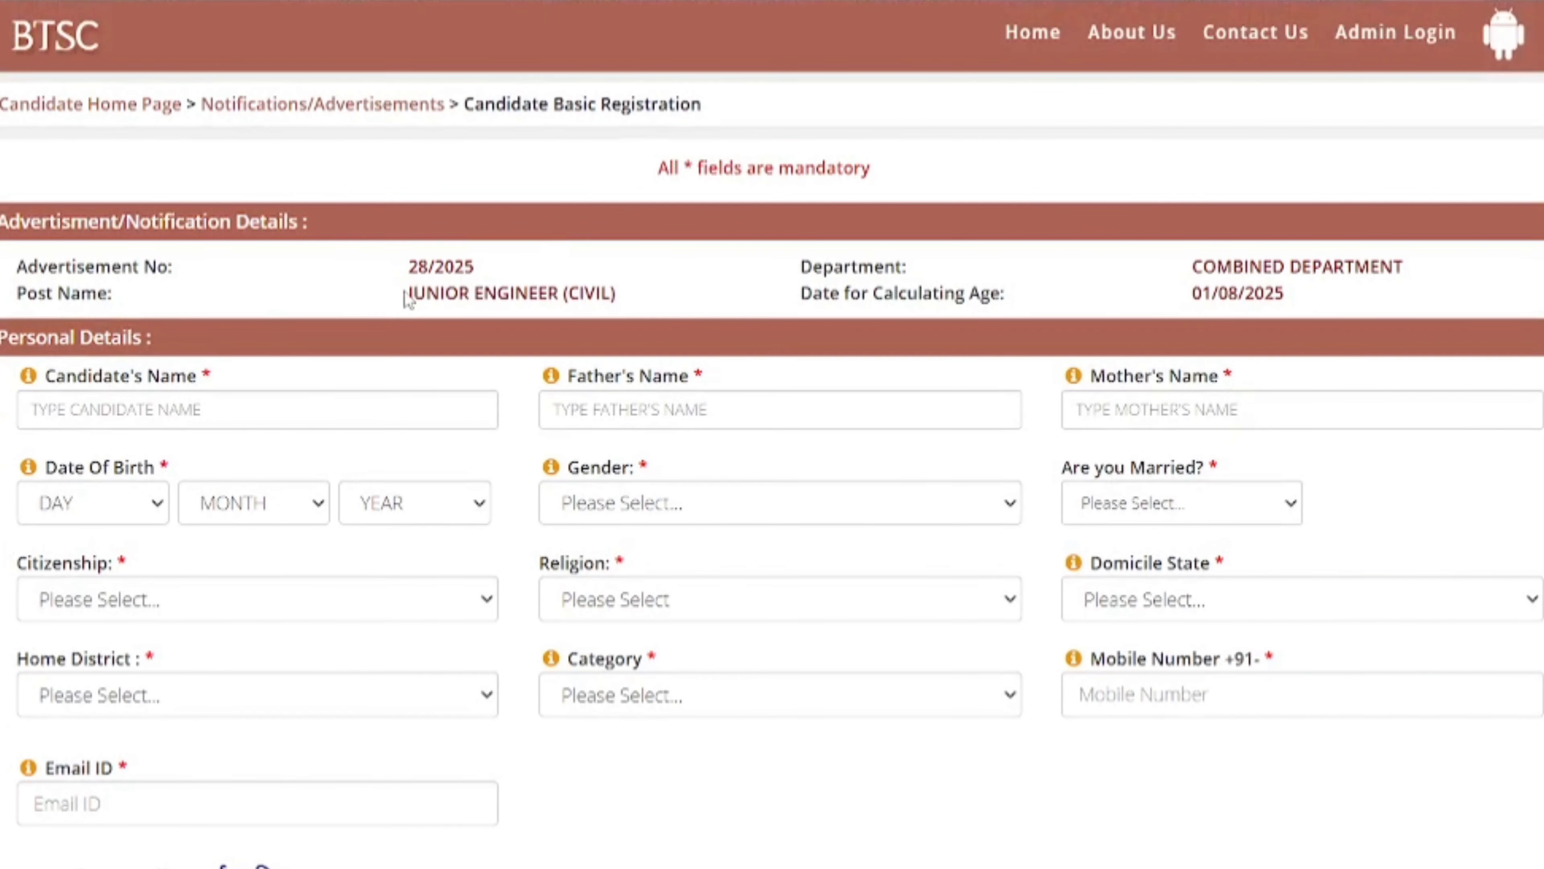
pyautogui.moveTo(406, 298); pyautogui.dragTo(550, 294)
pyautogui.click(920, 287)
pyautogui.moveTo(41, 376); pyautogui.dragTo(130, 380)
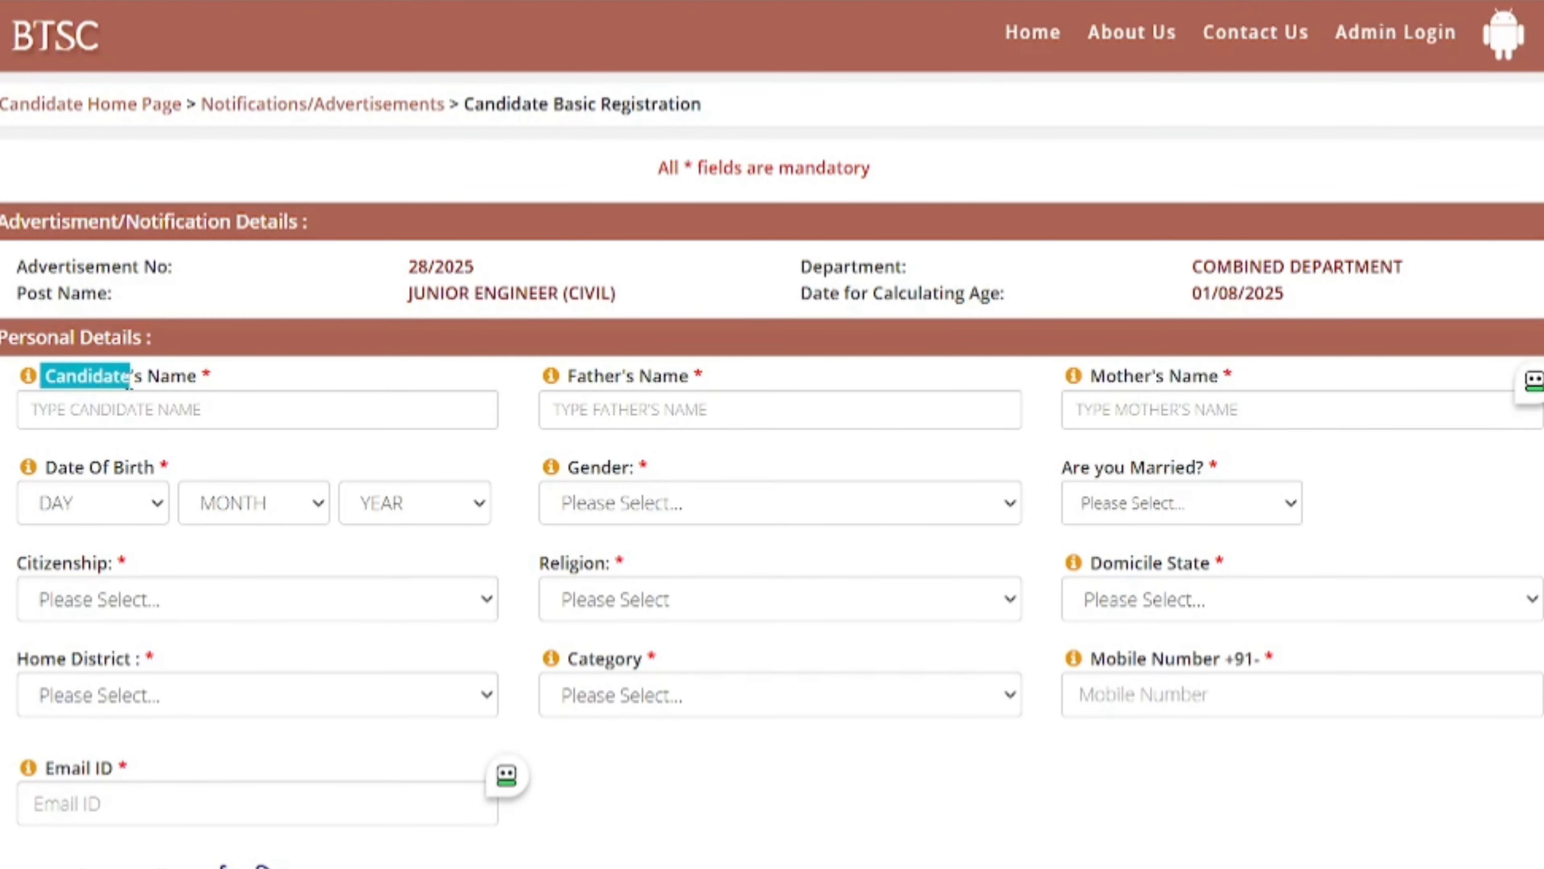
pyautogui.click(310, 415)
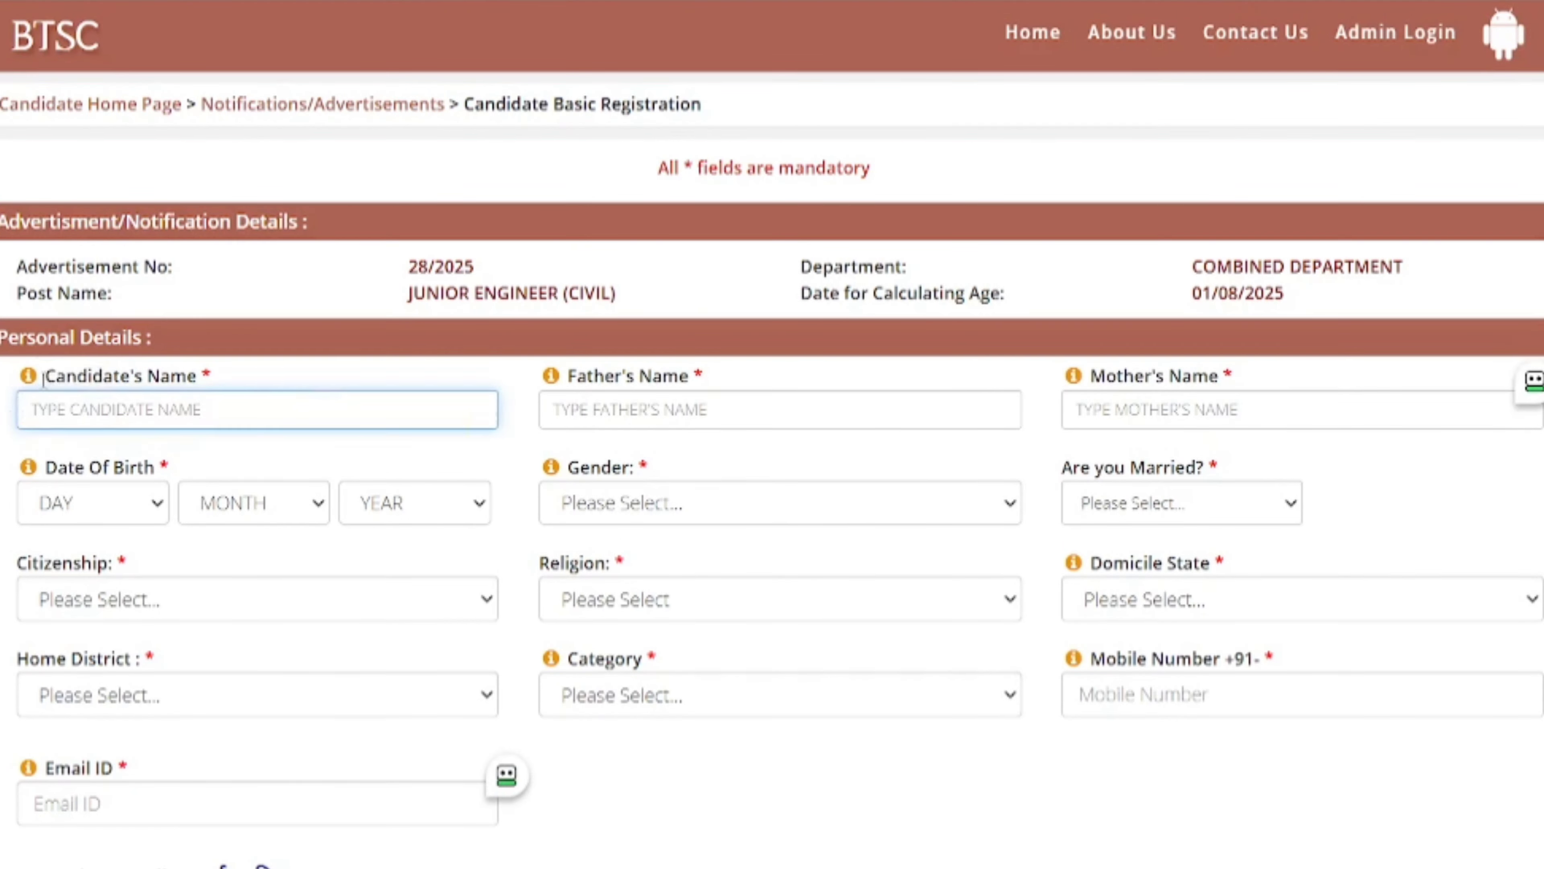
pyautogui.moveTo(80, 375); pyautogui.dragTo(130, 375)
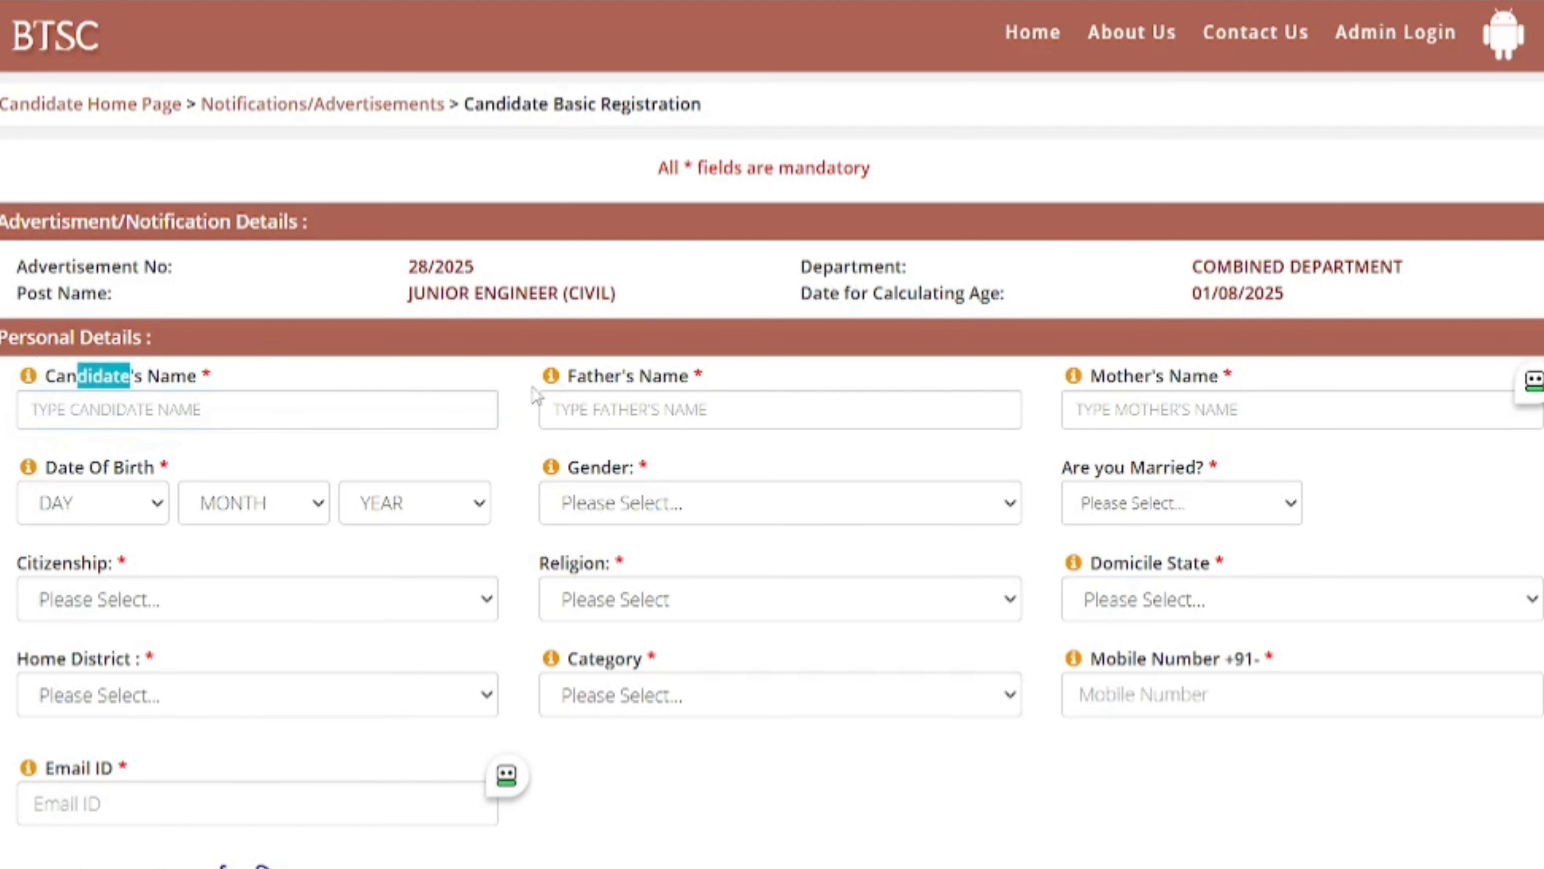
pyautogui.moveTo(594, 375); pyautogui.dragTo(615, 375)
pyautogui.moveTo(1126, 375); pyautogui.dragTo(1176, 375)
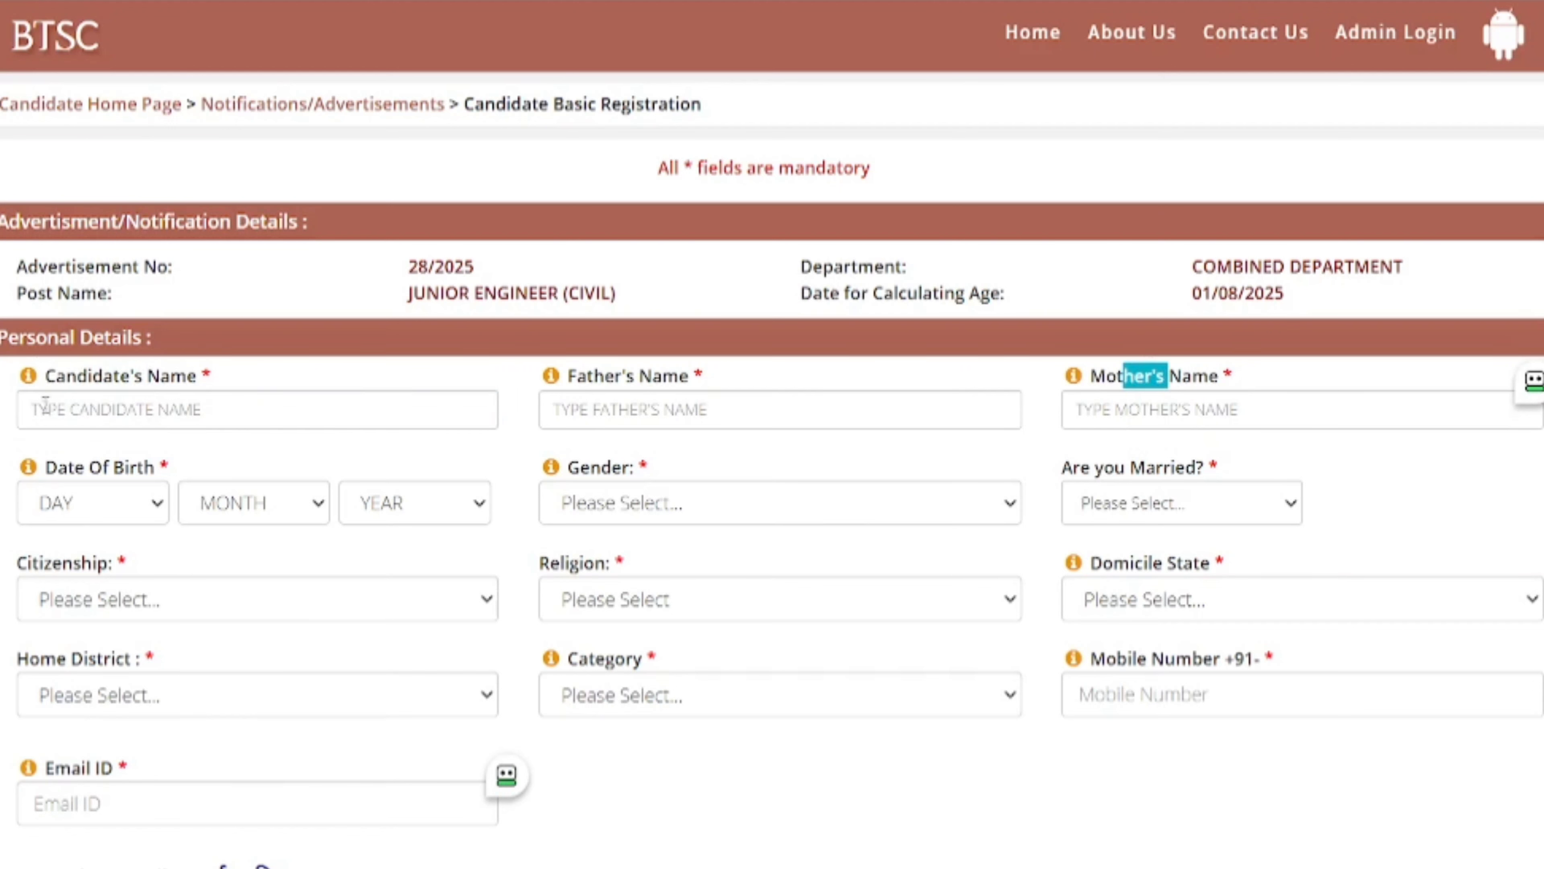
pyautogui.moveTo(65, 375); pyautogui.dragTo(125, 375)
# - Enter the candidate's full name in the Candidate's Name box
pyautogui.click(104, 424)
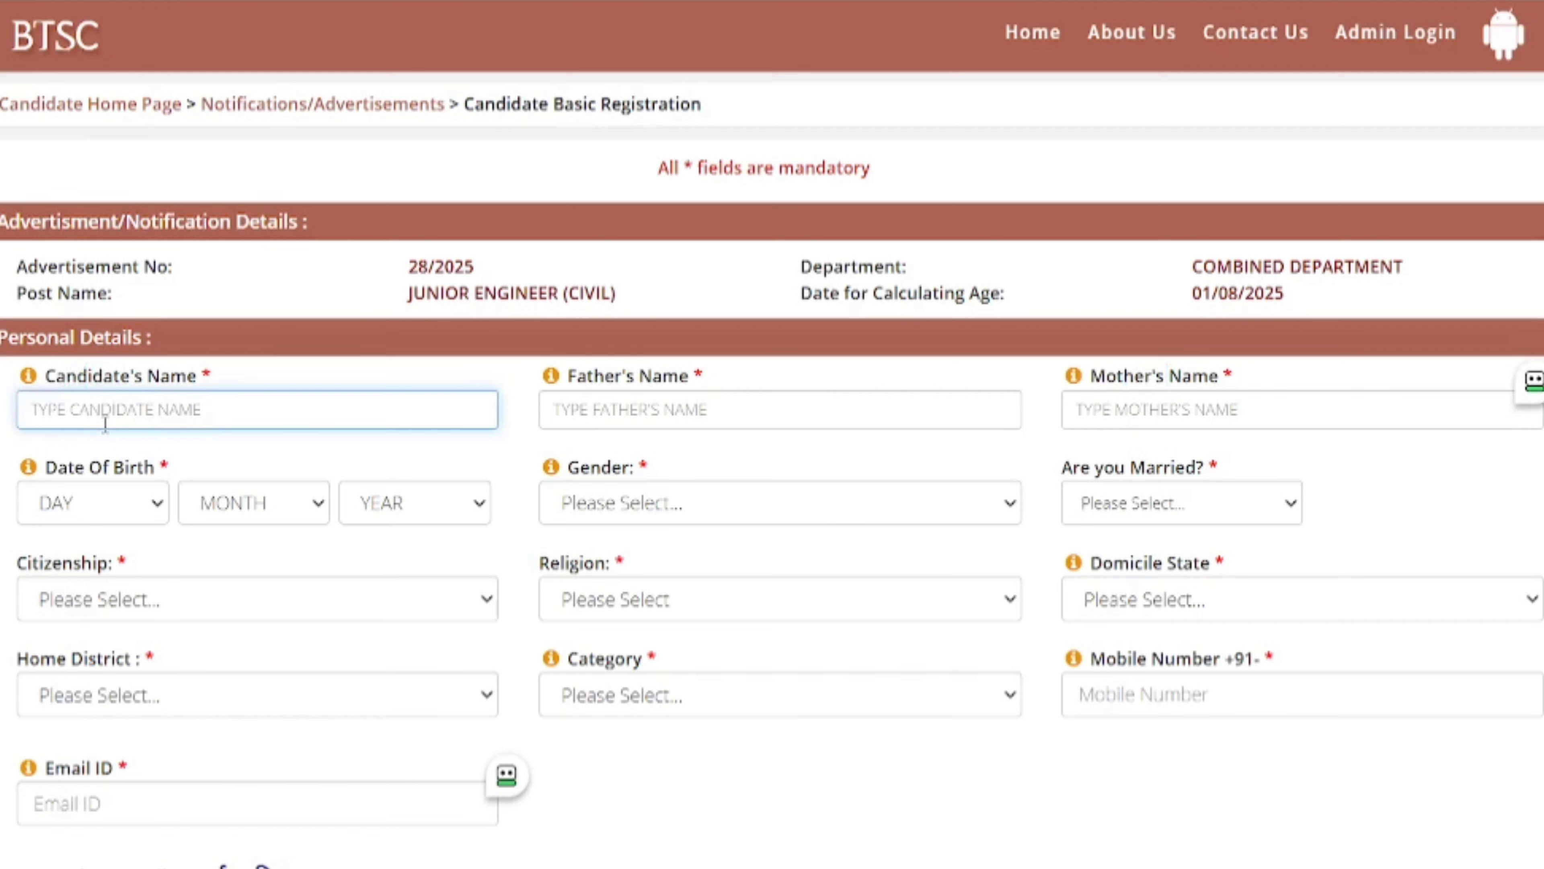
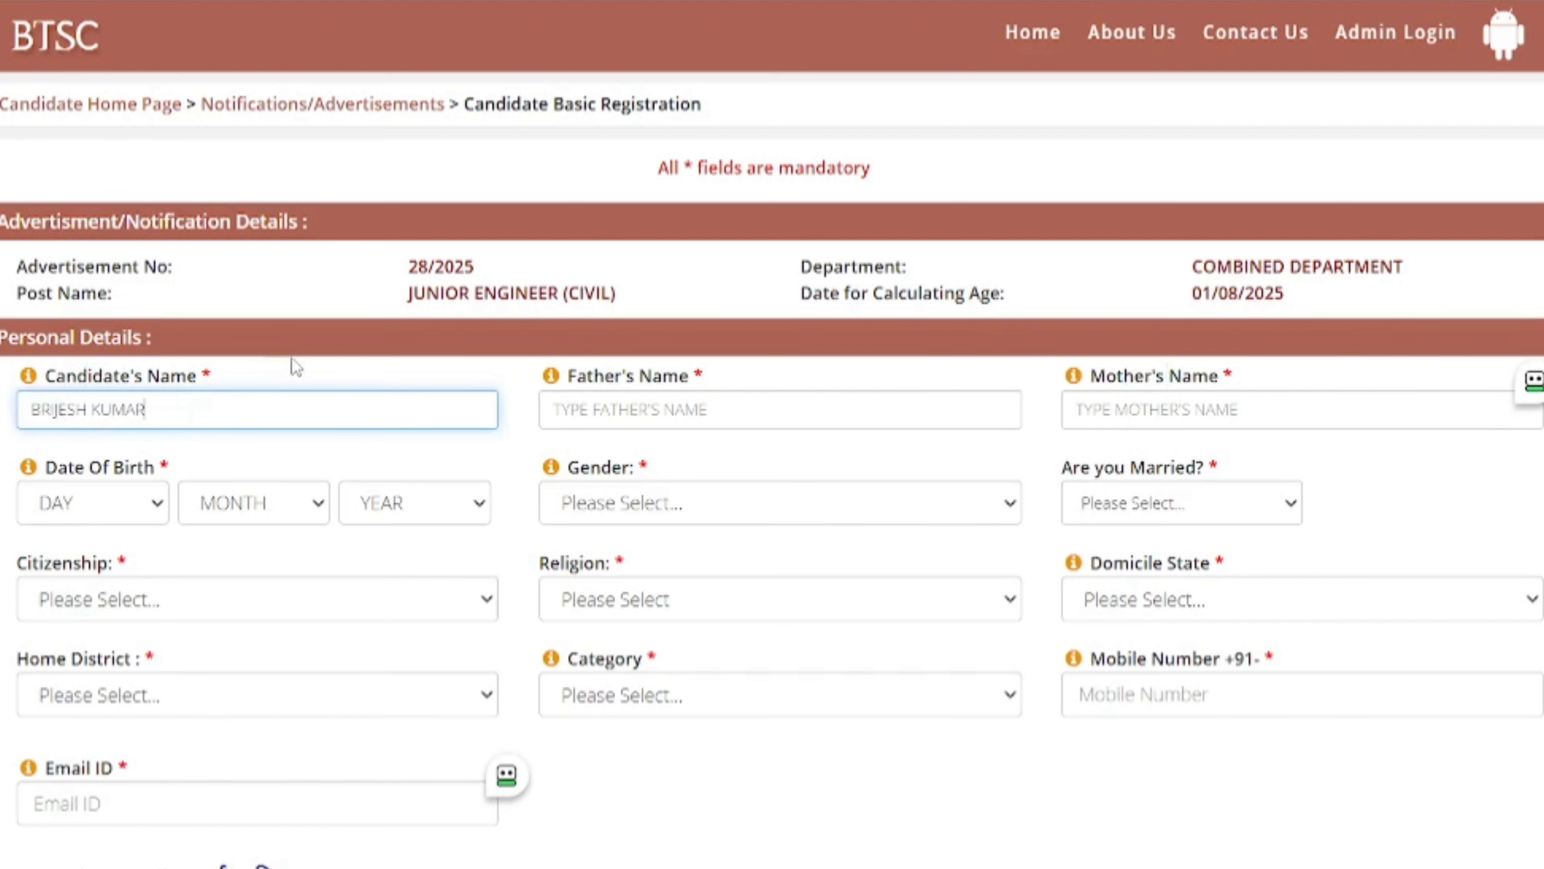
pyautogui.click(482, 384)
pyautogui.scroll(-2, 481, 380)
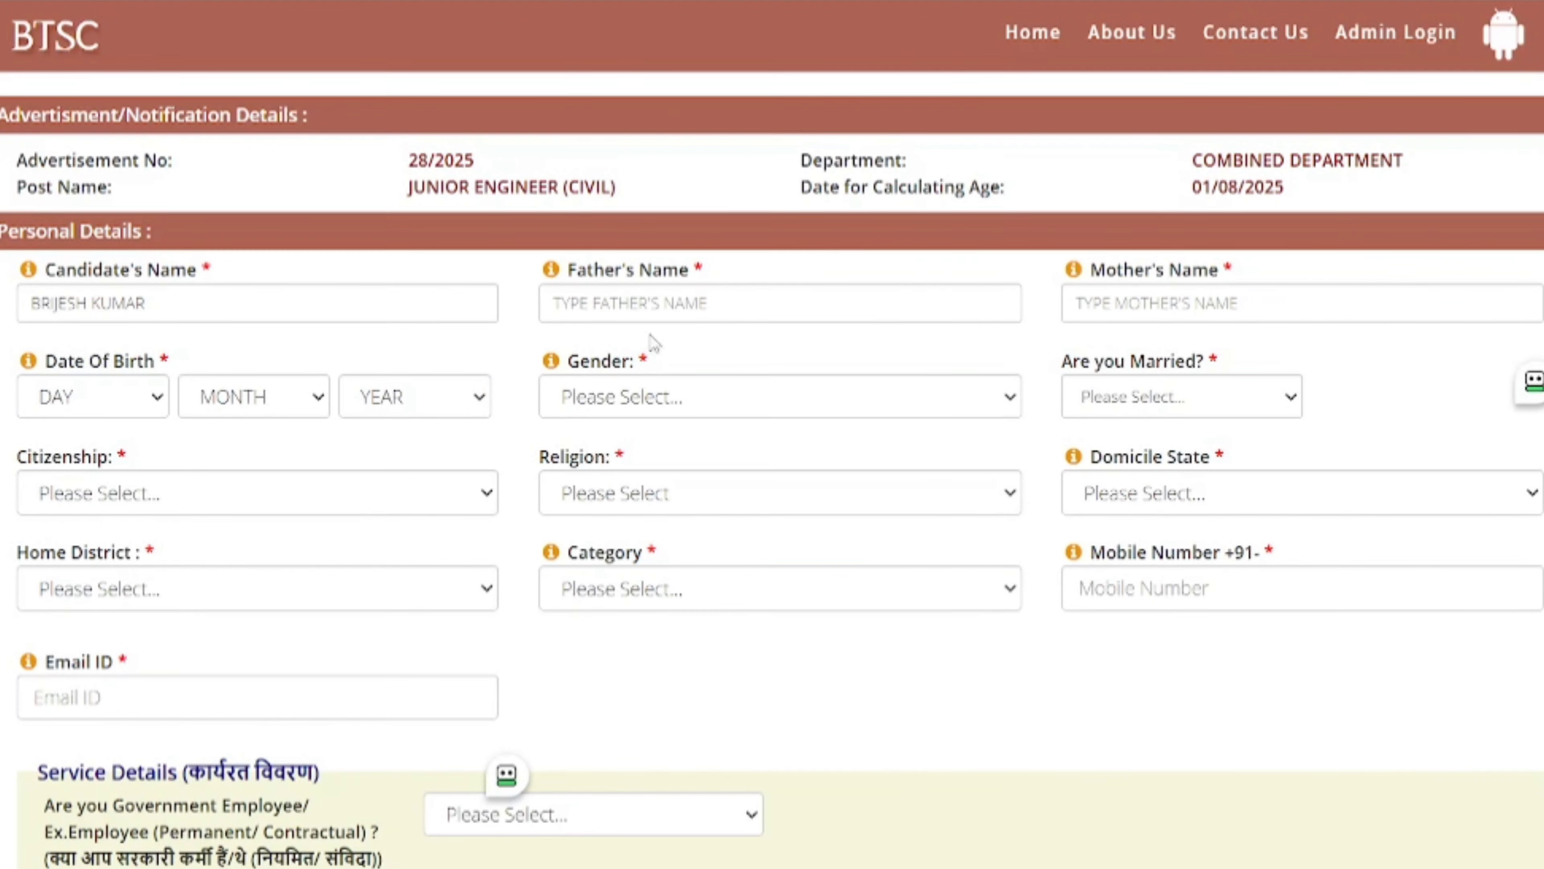
pyautogui.click(605, 401)
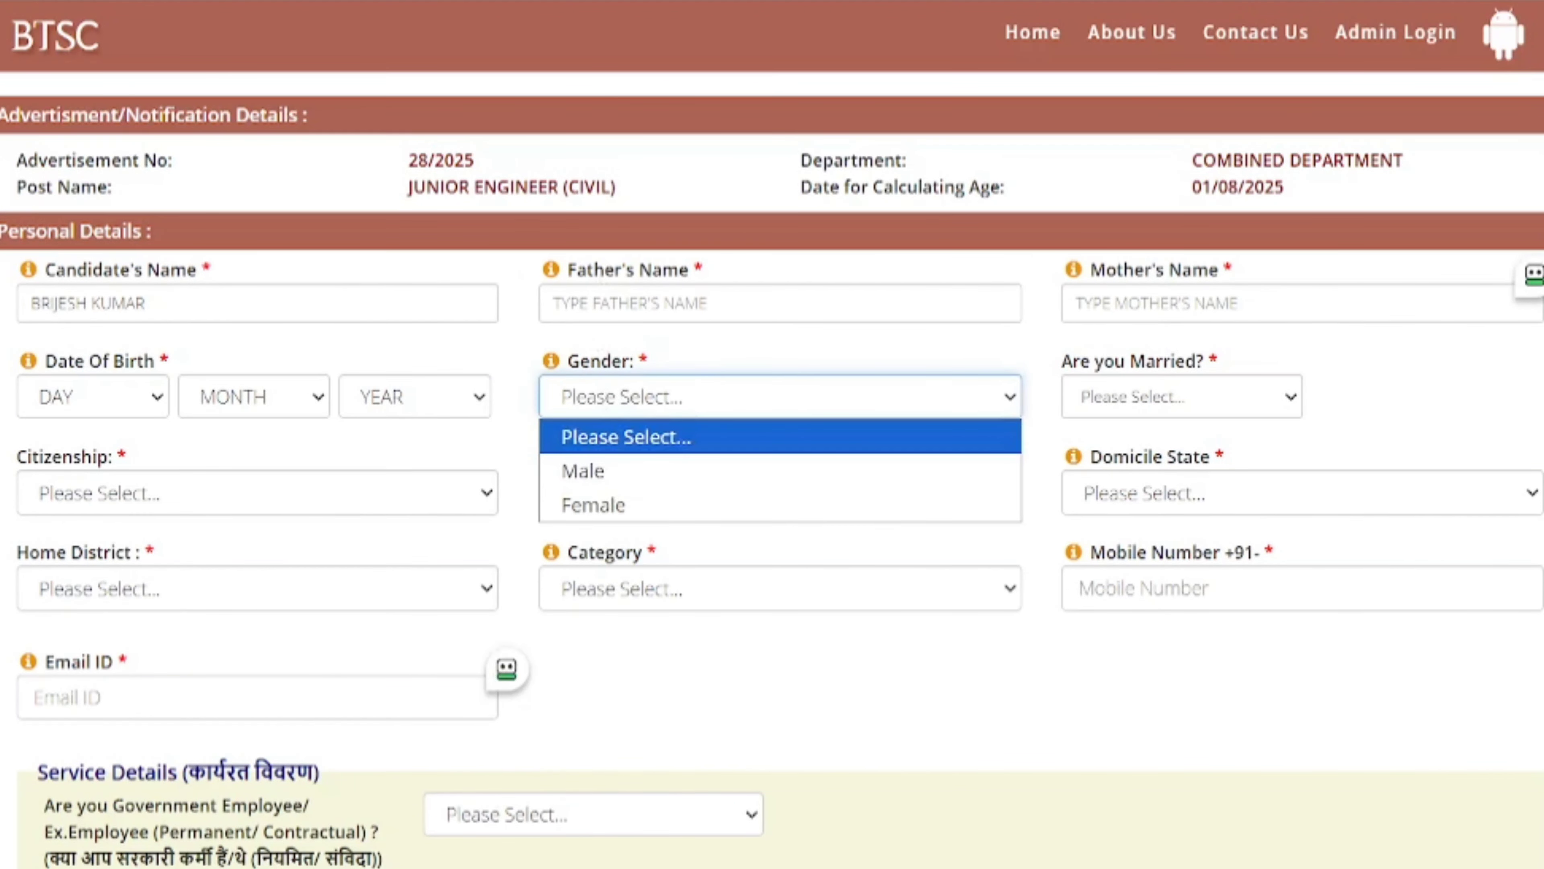
pyautogui.click(64, 407)
pyautogui.click(139, 407)
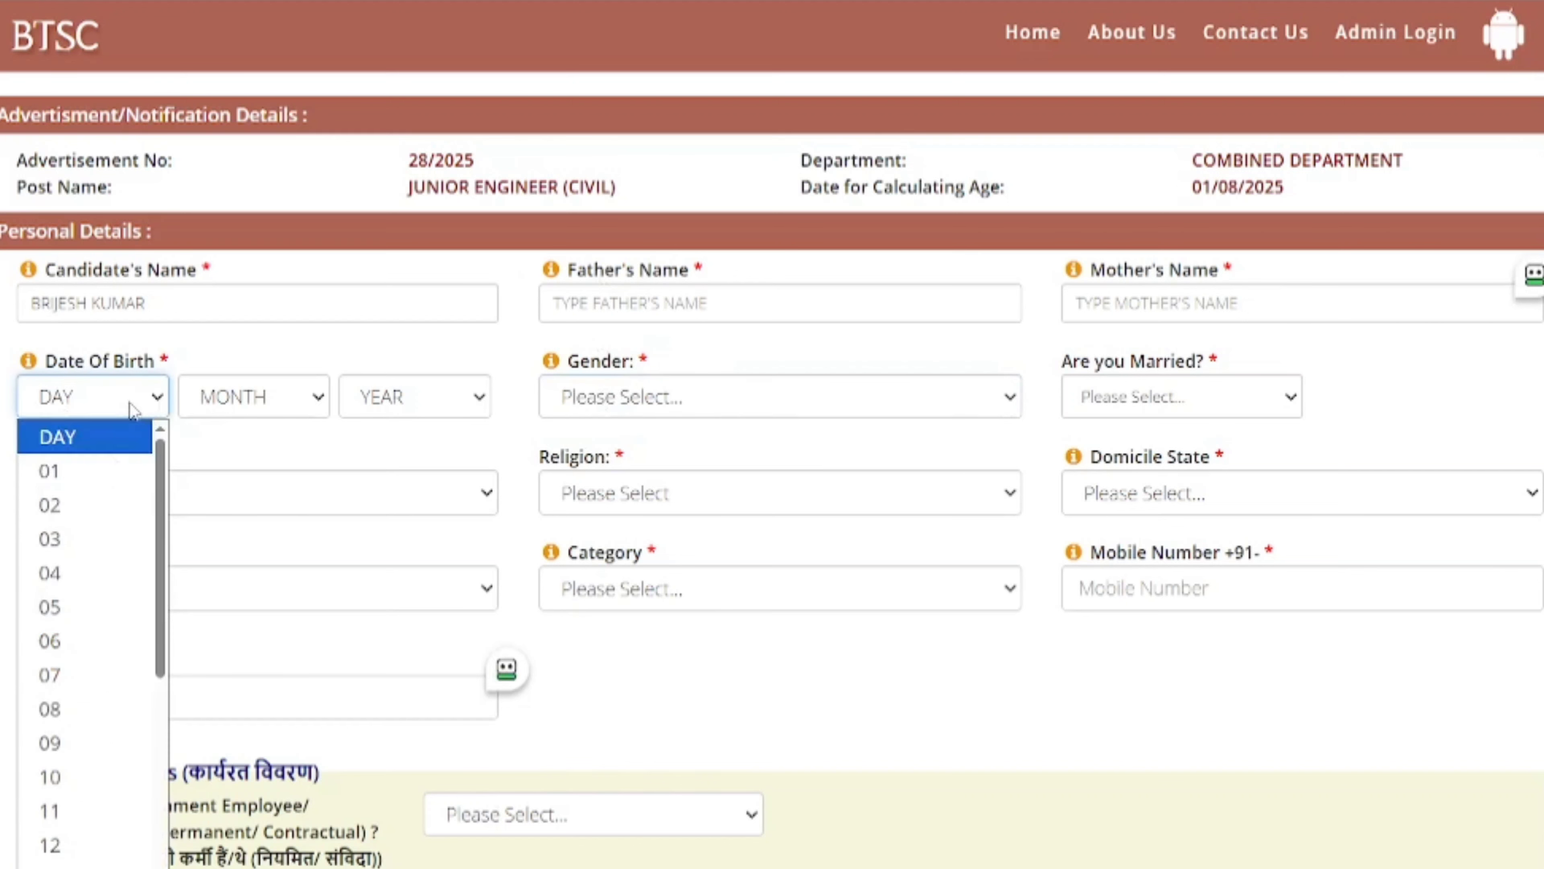
pyautogui.click(119, 467)
pyautogui.click(260, 414)
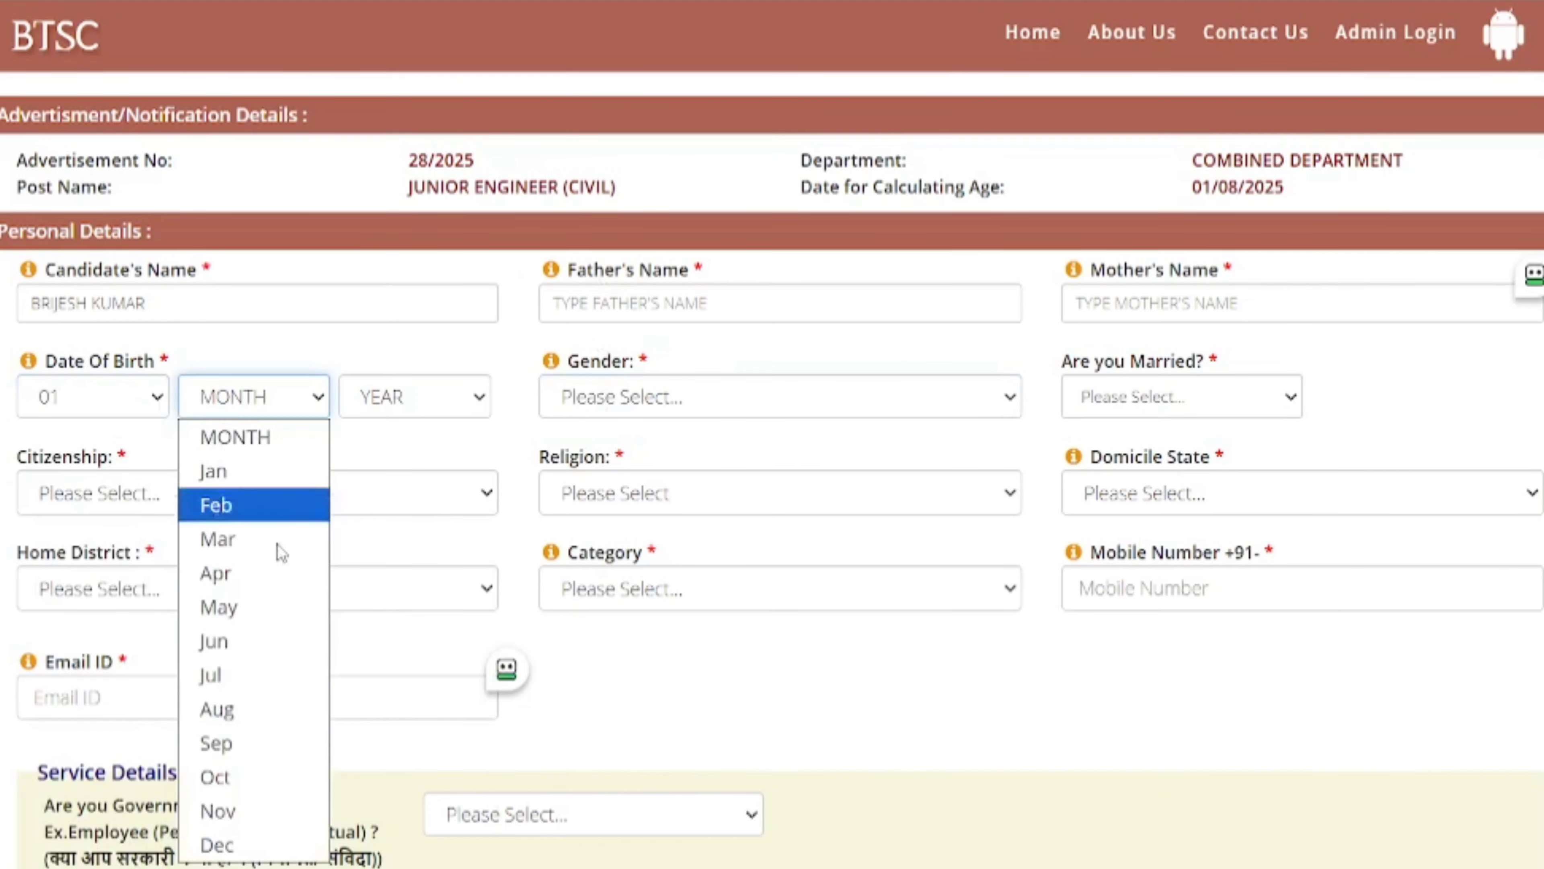
pyautogui.click(275, 841)
pyautogui.click(428, 411)
pyautogui.scroll(-20, 437, 586)
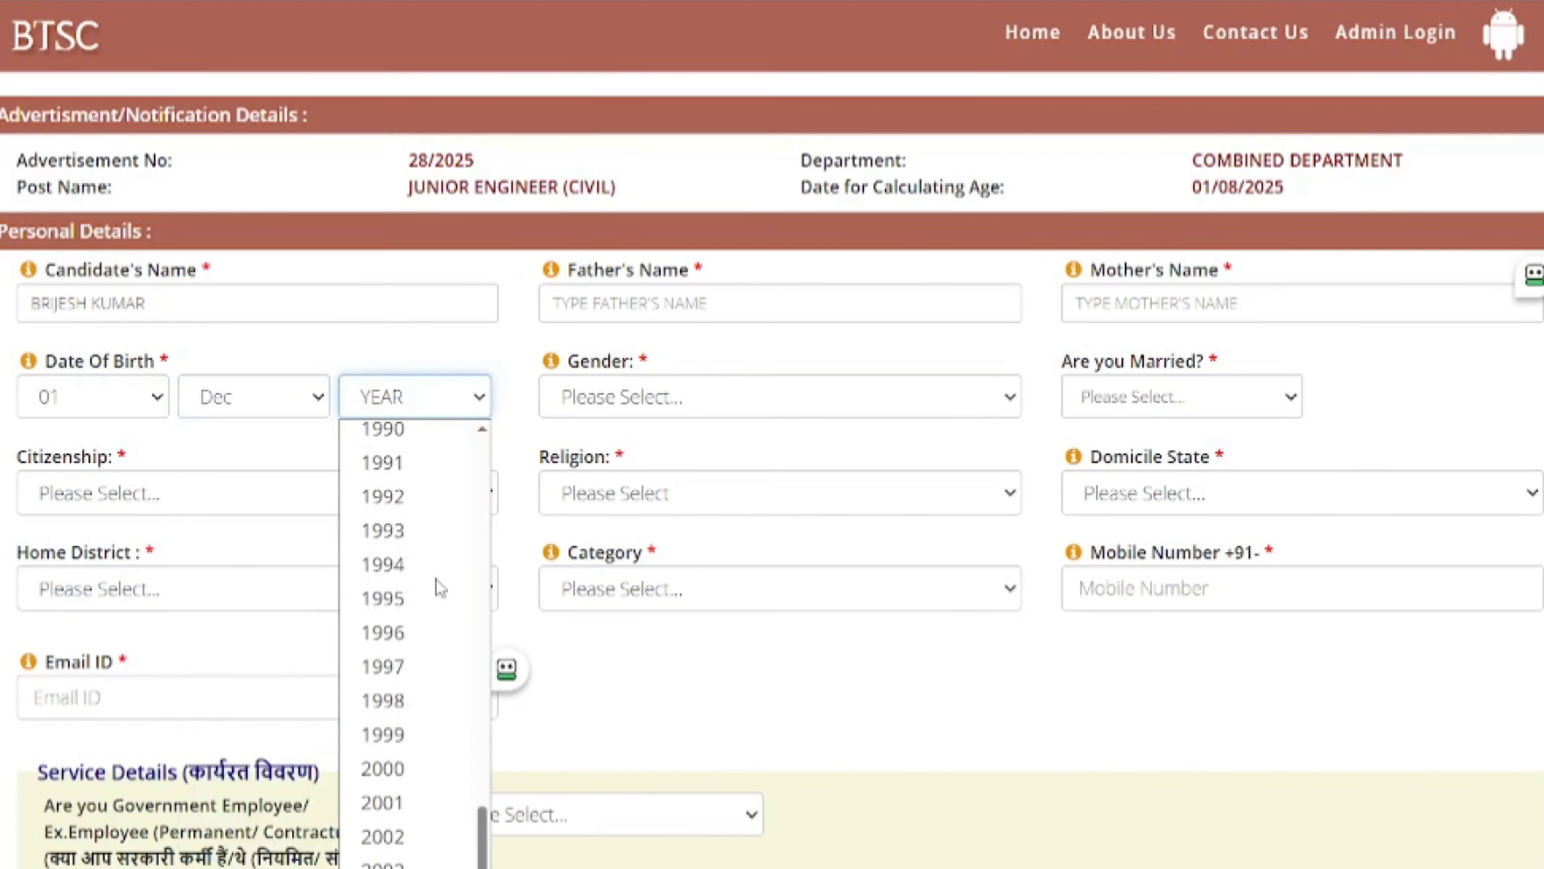
pyautogui.click(440, 535)
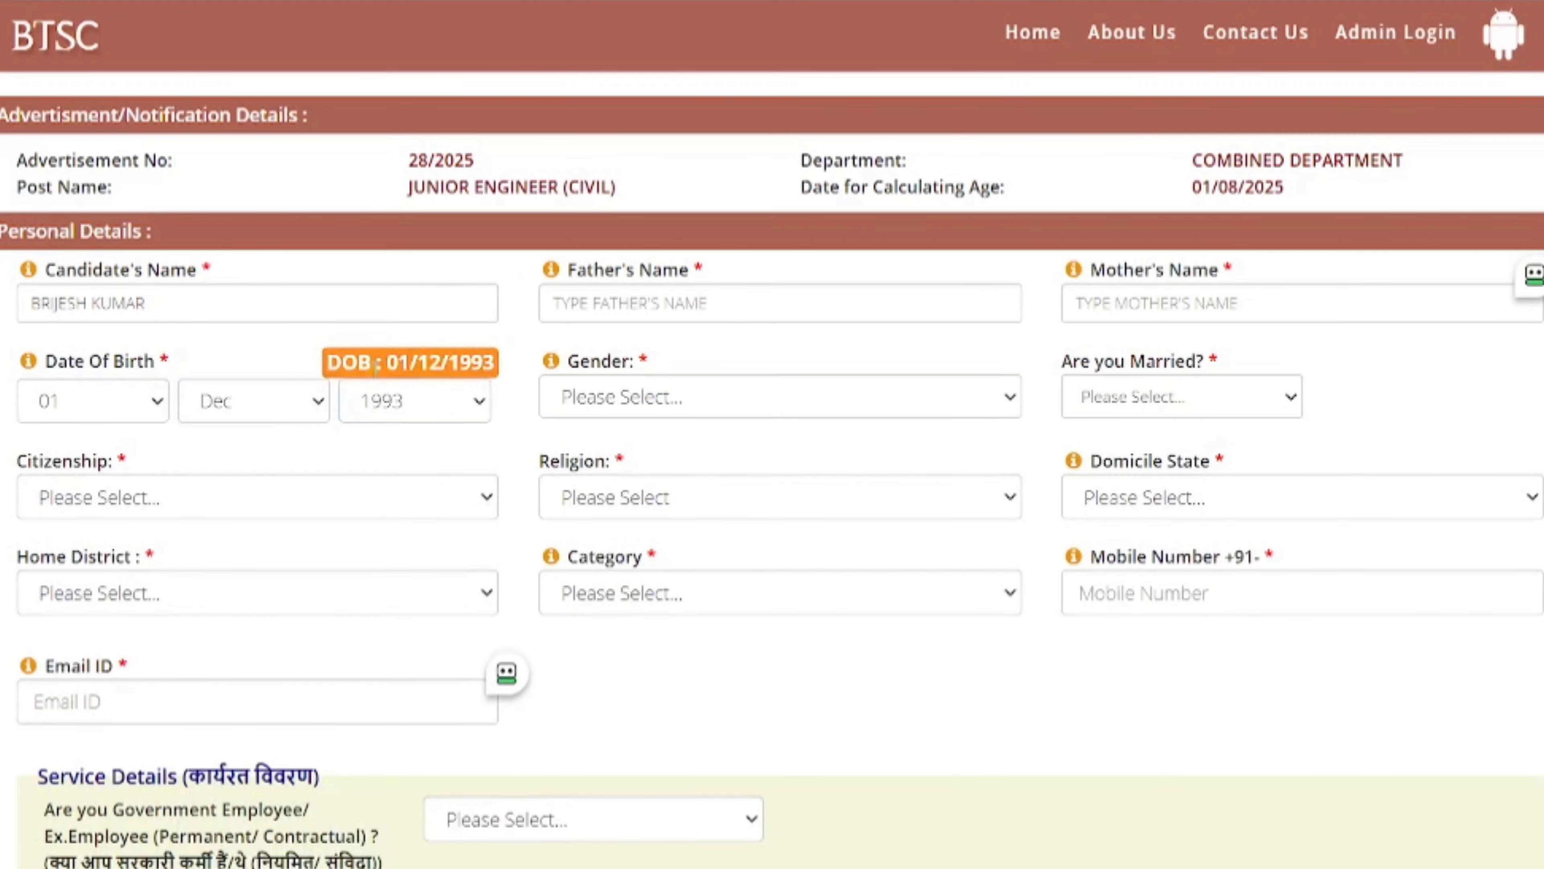
pyautogui.moveTo(372, 363); pyautogui.dragTo(484, 363)
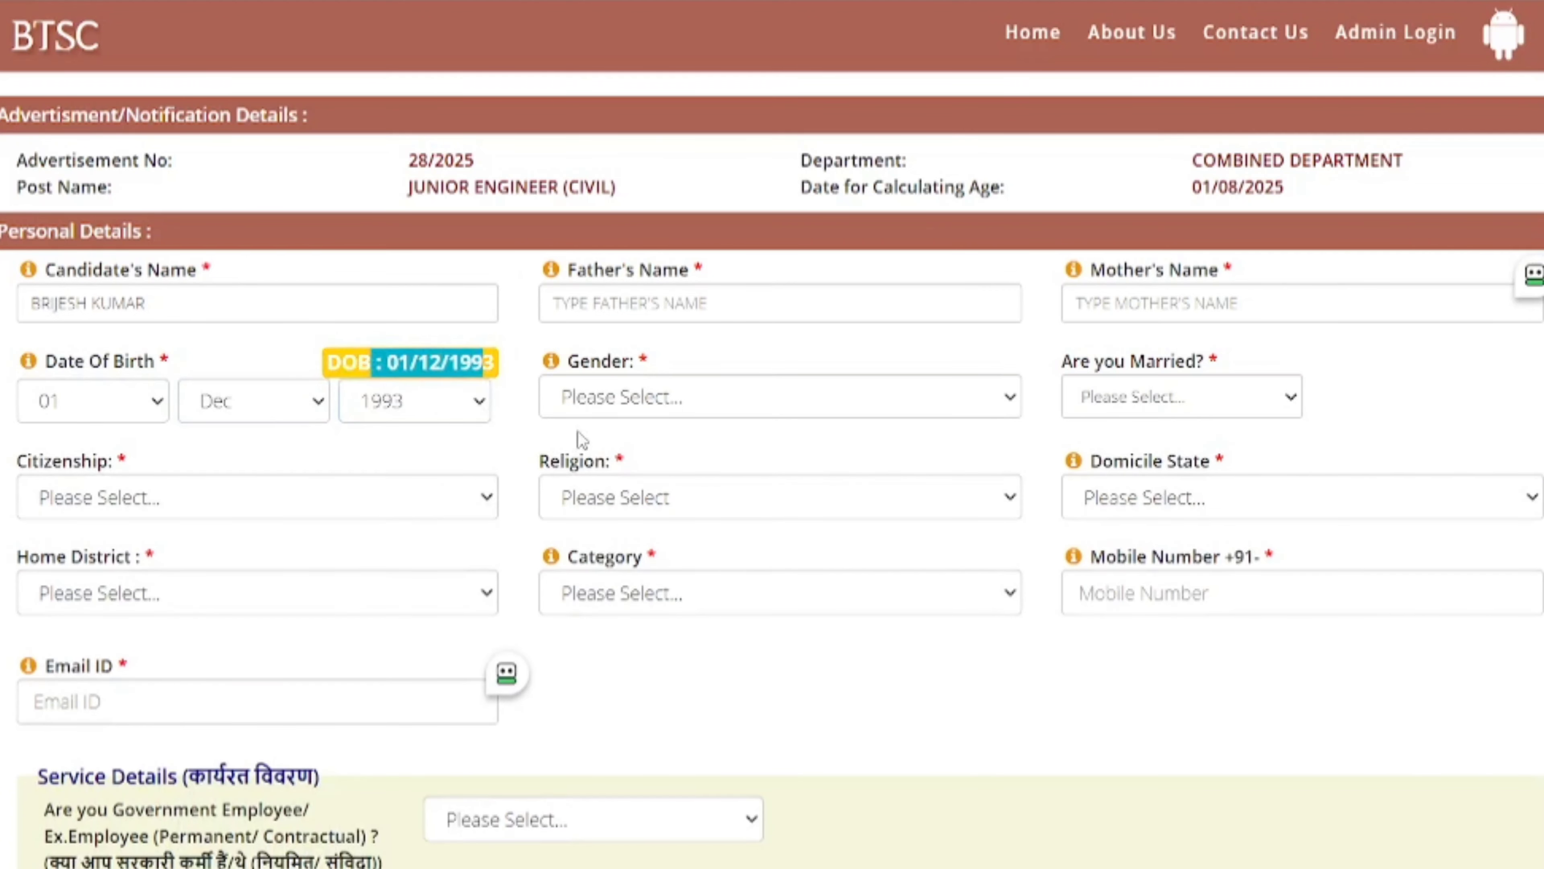
# - Set gender Male, marital status No, citizenship Citizen of India and religion Hindu
pyautogui.click(635, 404)
pyautogui.click(605, 470)
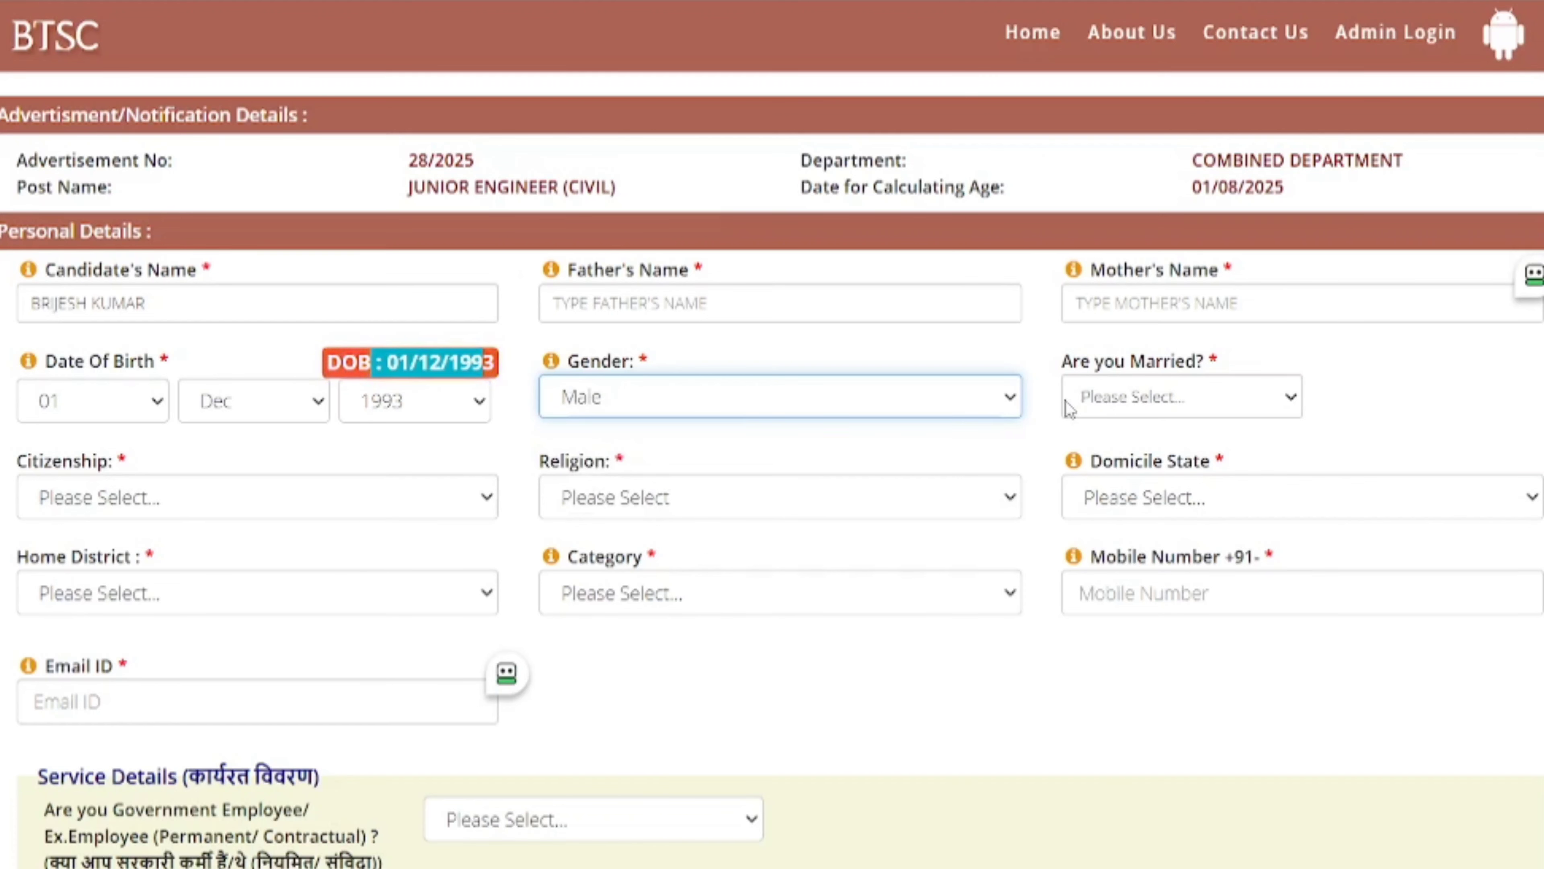
pyautogui.moveTo(1040, 359); pyautogui.dragTo(1148, 359)
pyautogui.click(1146, 405)
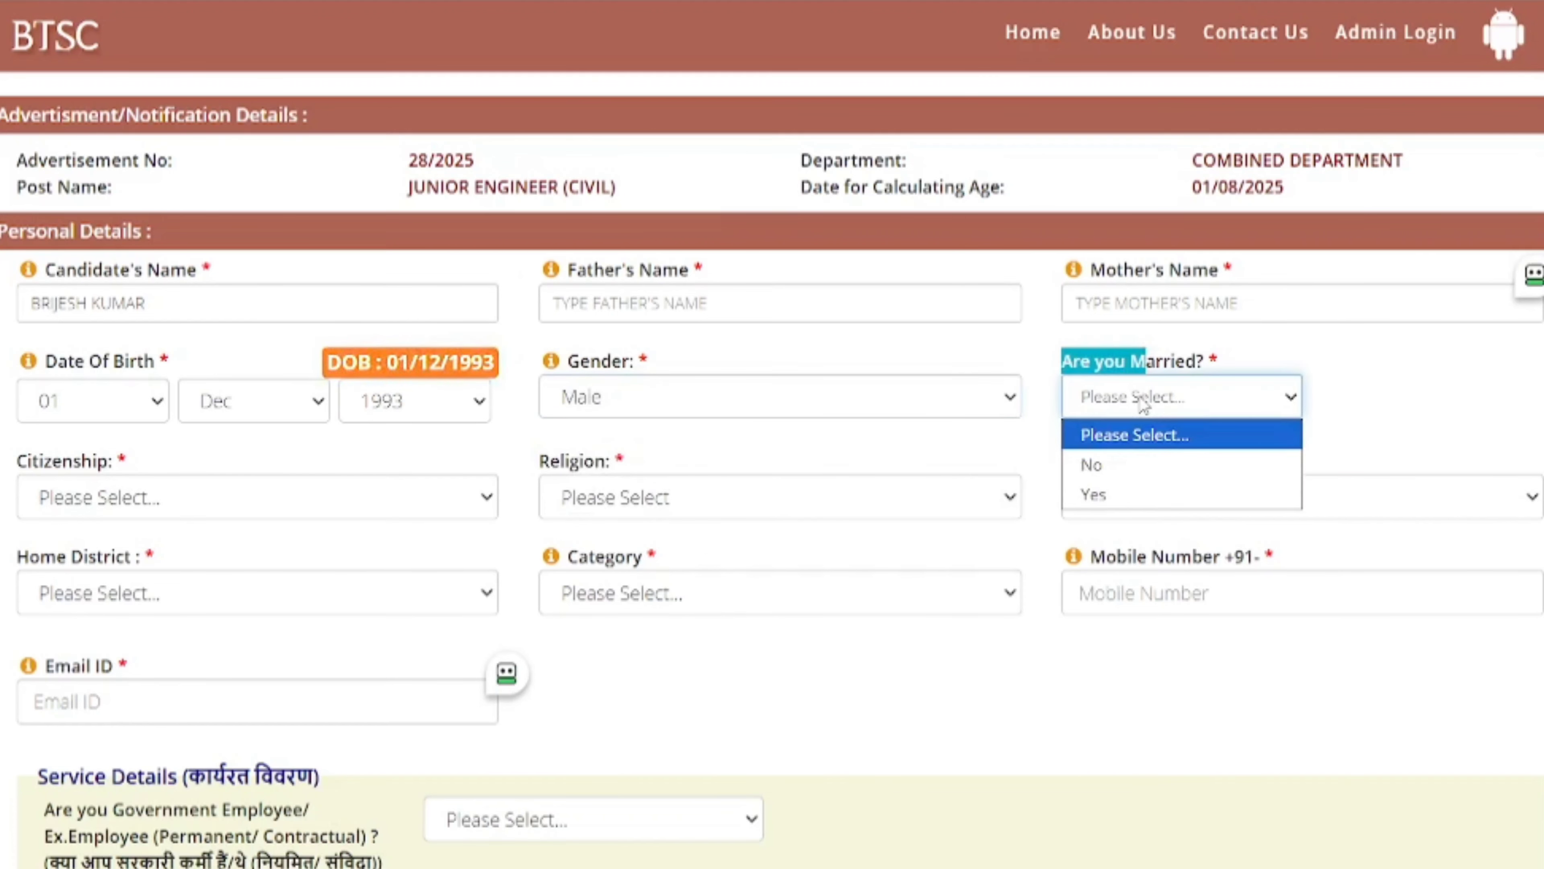
pyautogui.click(1110, 465)
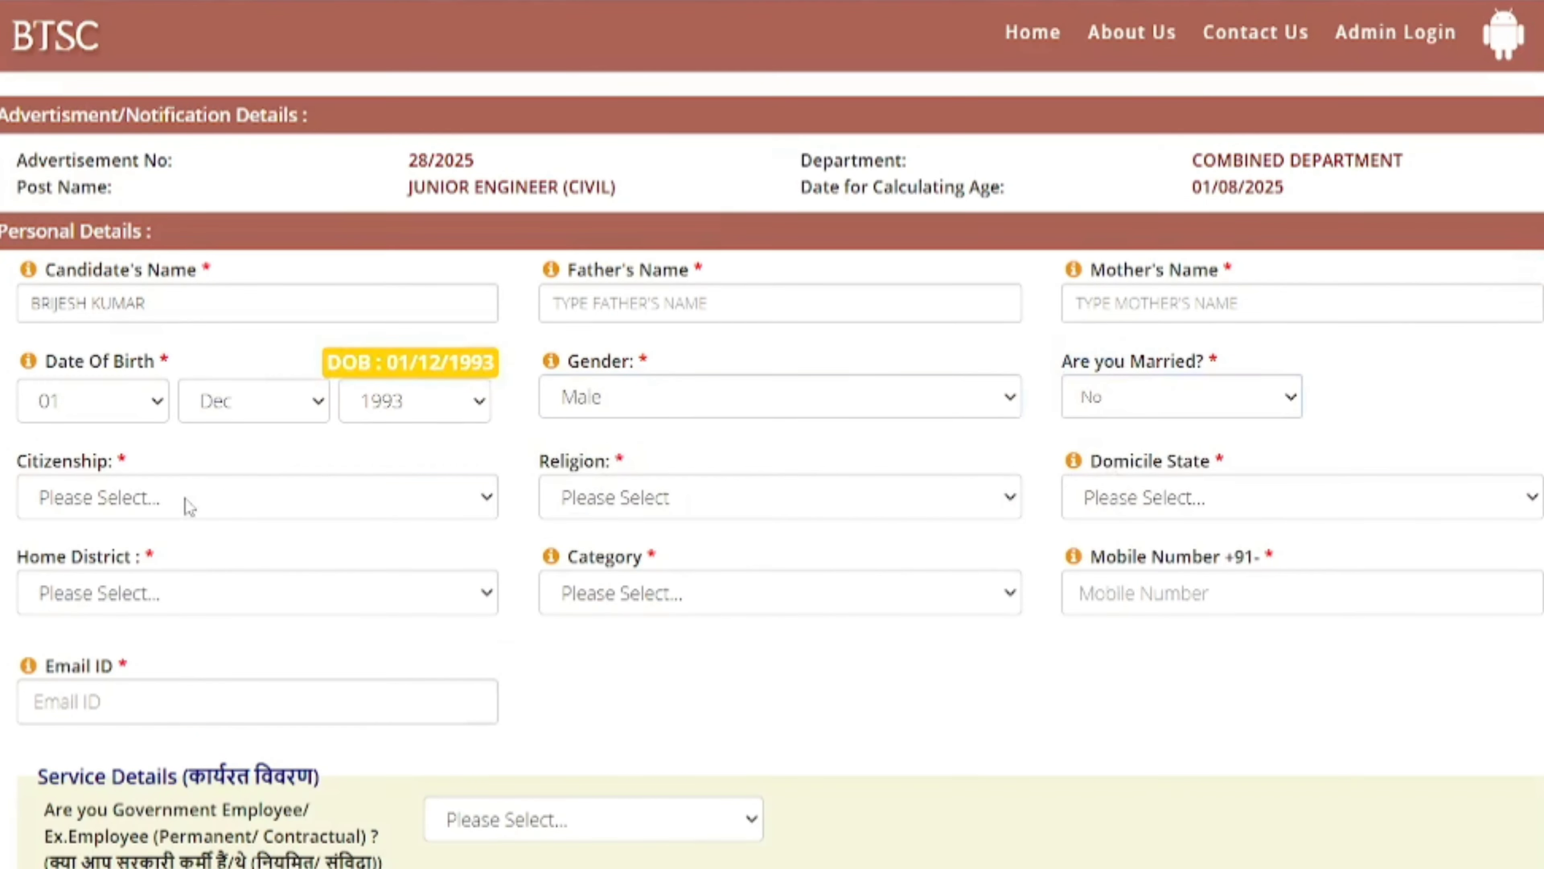
pyautogui.click(112, 510)
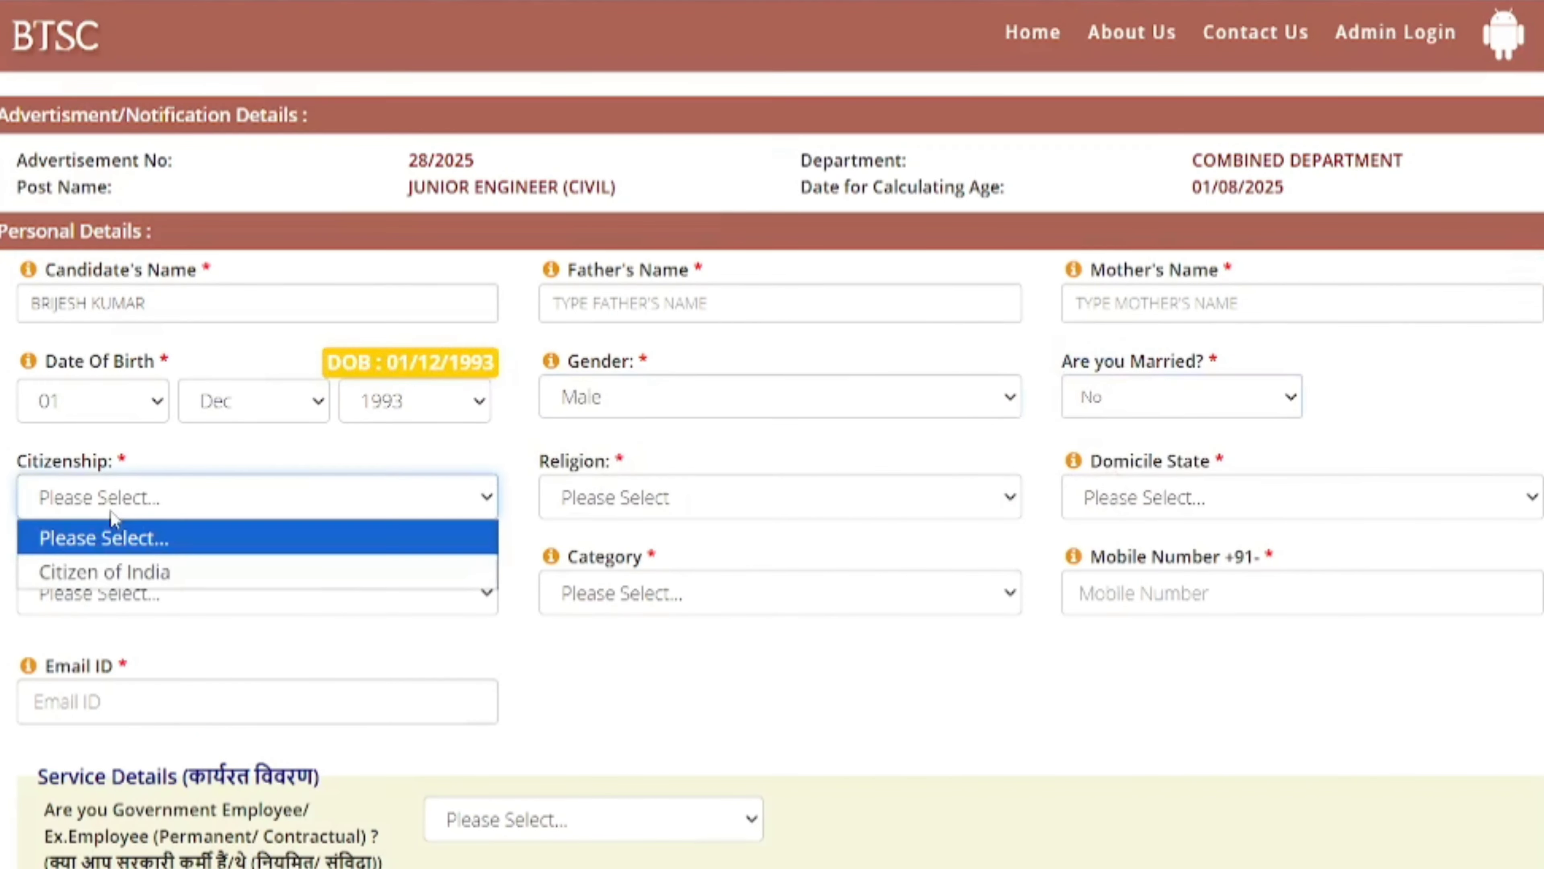
pyautogui.click(94, 575)
pyautogui.moveTo(549, 536); pyautogui.dragTo(592, 516)
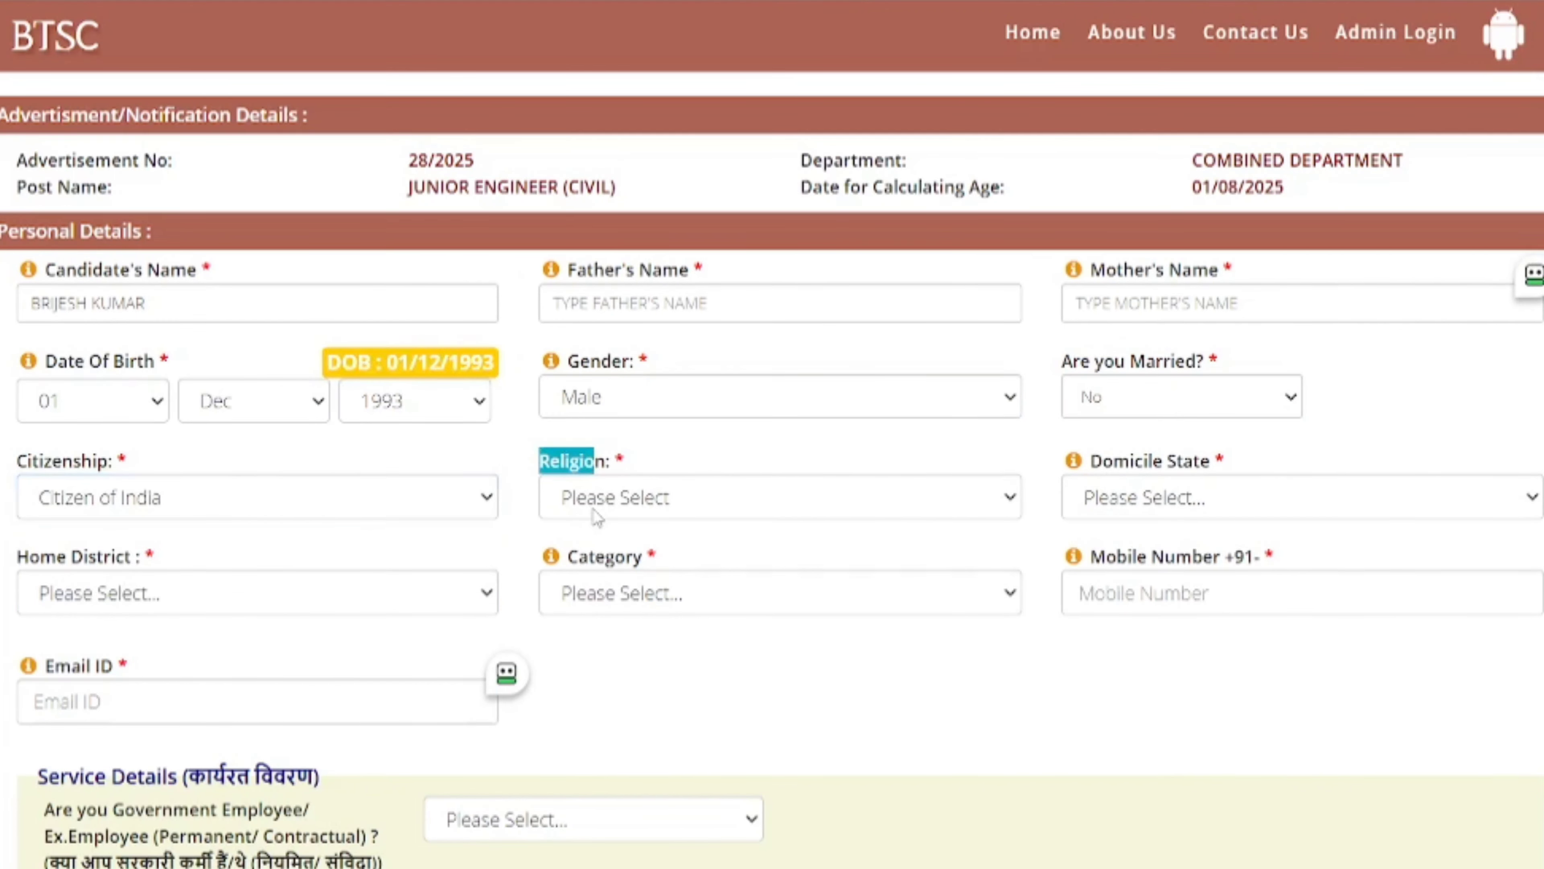
pyautogui.click(592, 516)
pyautogui.click(595, 575)
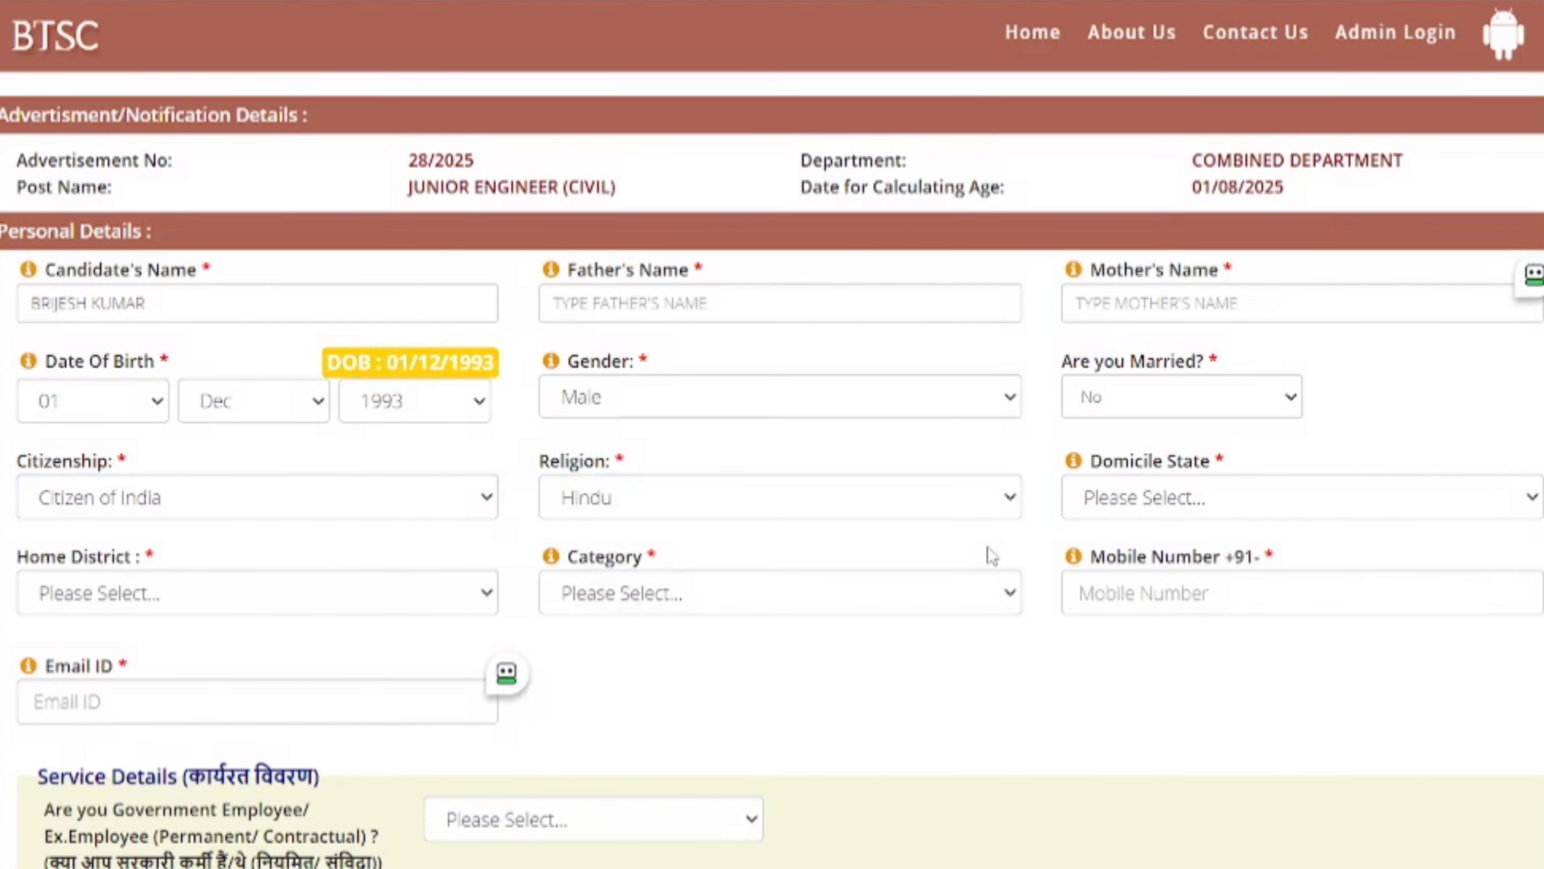
# - Set domicile state Uttar Pradesh, home district Sultanpur and category General
pyautogui.moveTo(1088, 460); pyautogui.dragTo(1139, 460)
pyautogui.click(1100, 501)
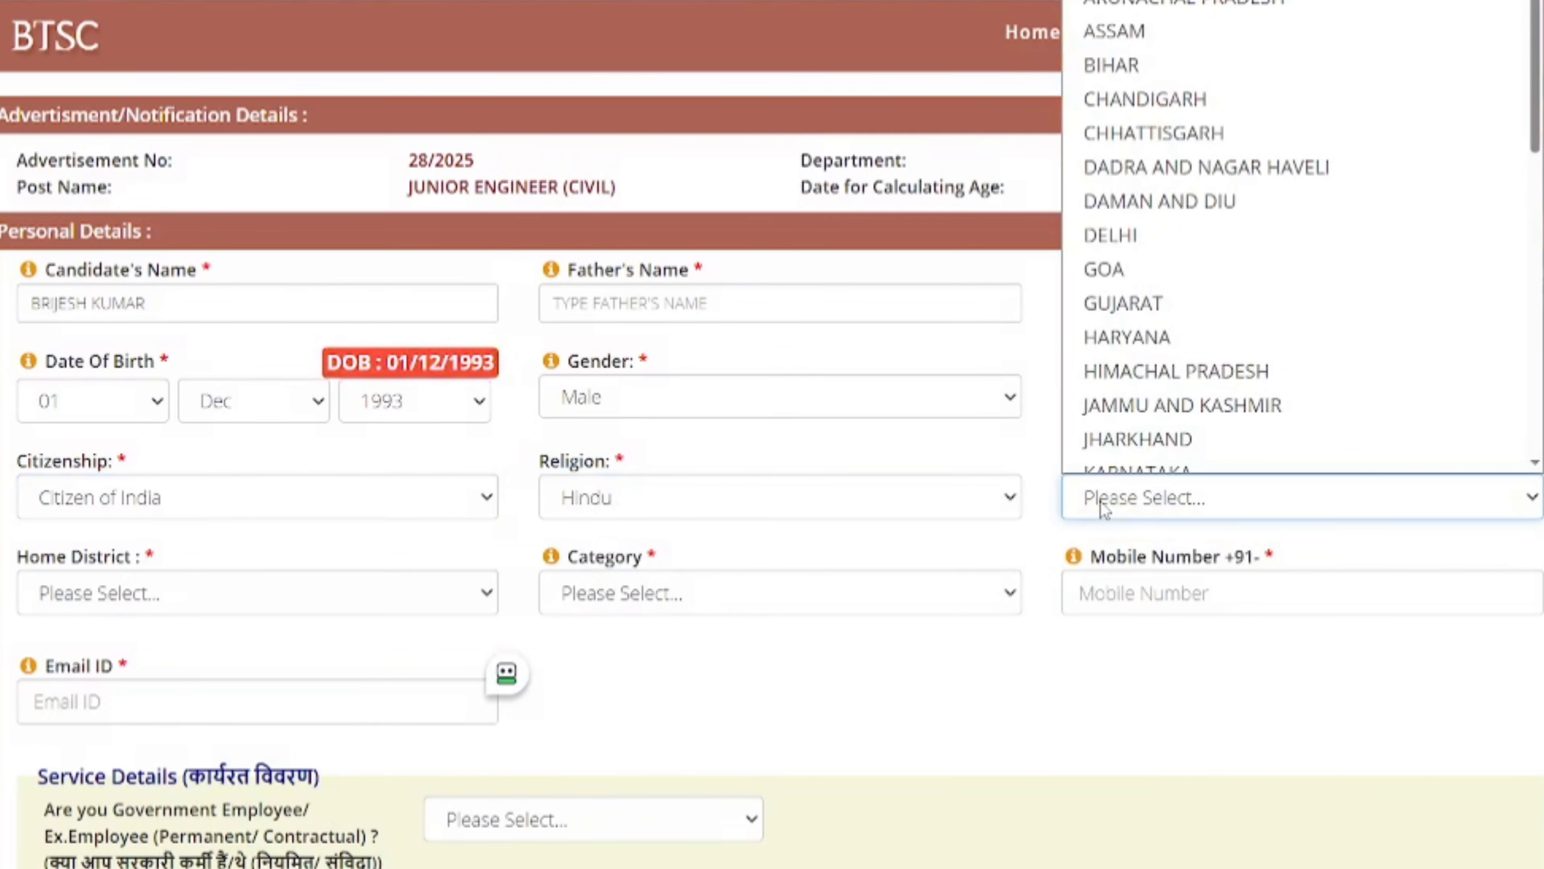
pyautogui.press('b')
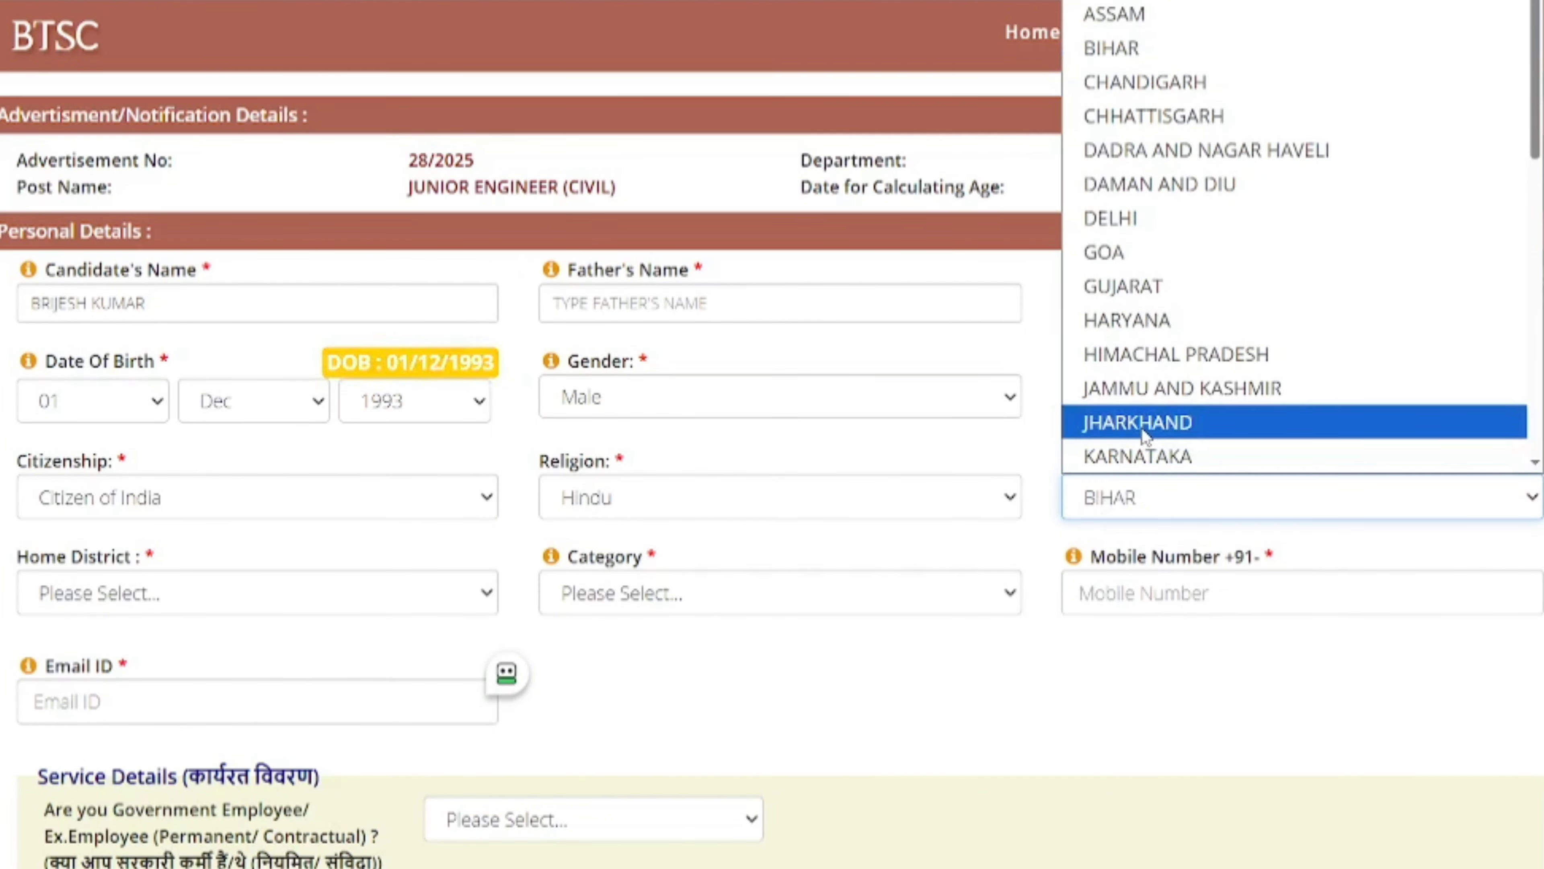
pyautogui.scroll(-8, 1146, 435)
pyautogui.click(1155, 388)
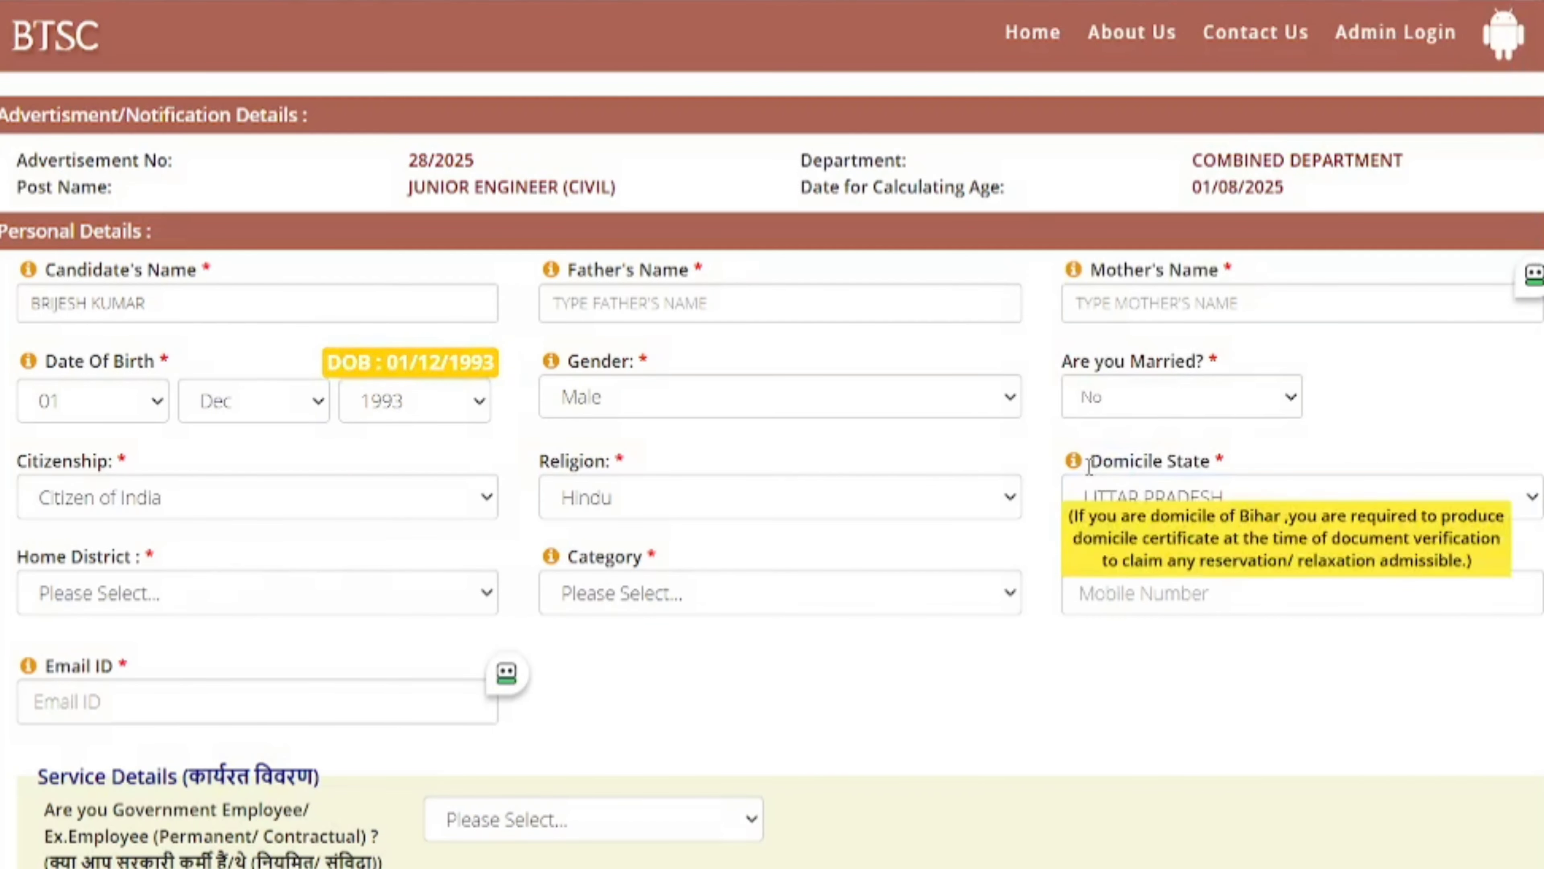
pyautogui.click(137, 599)
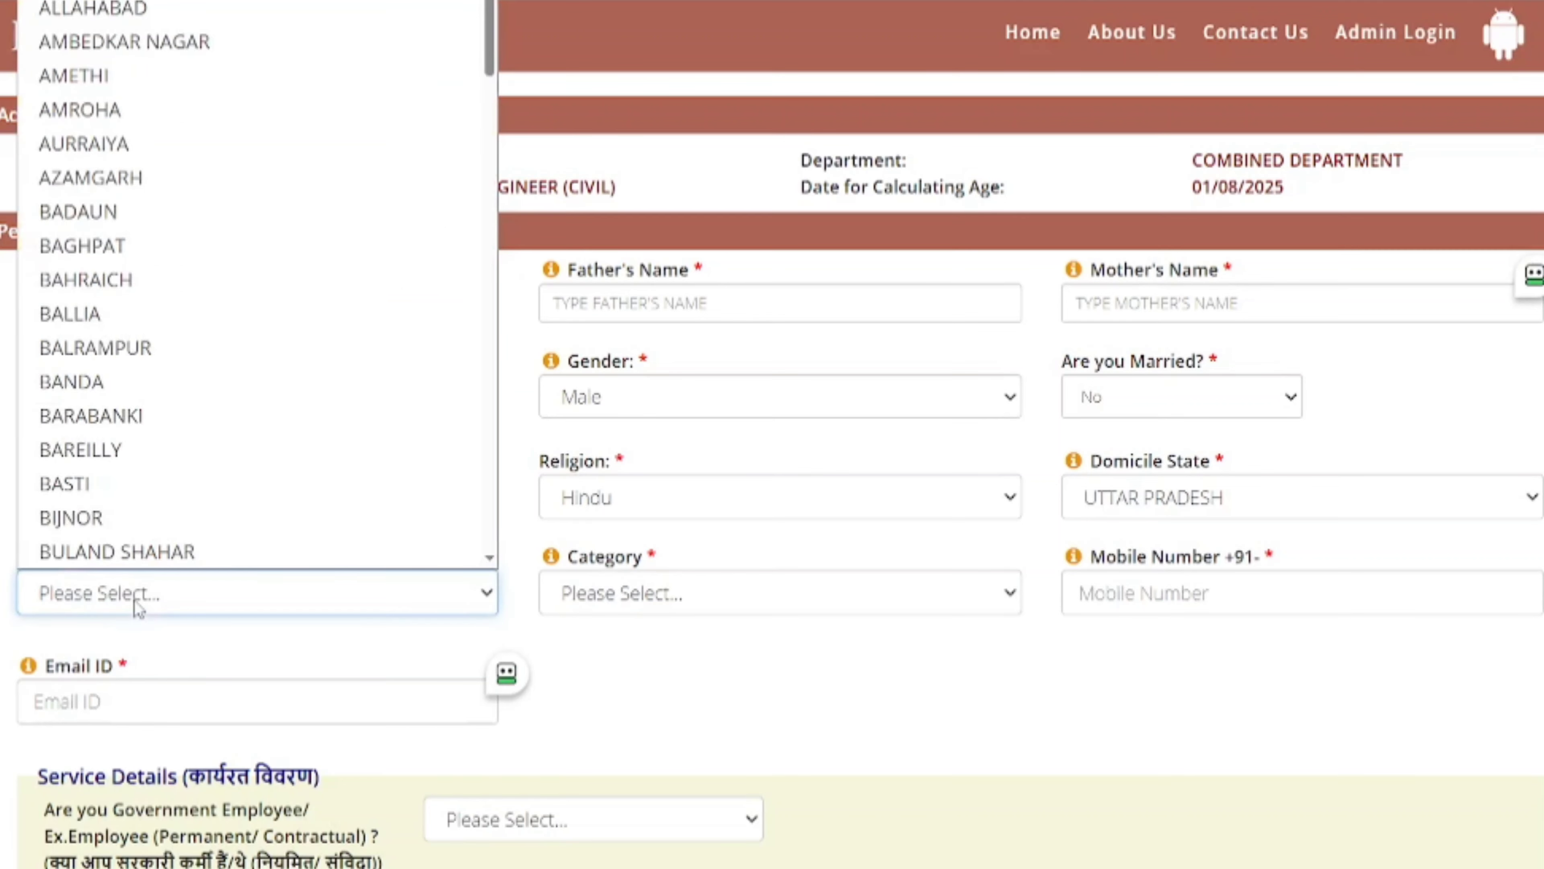
pyautogui.write('su')
pyautogui.press('Return')
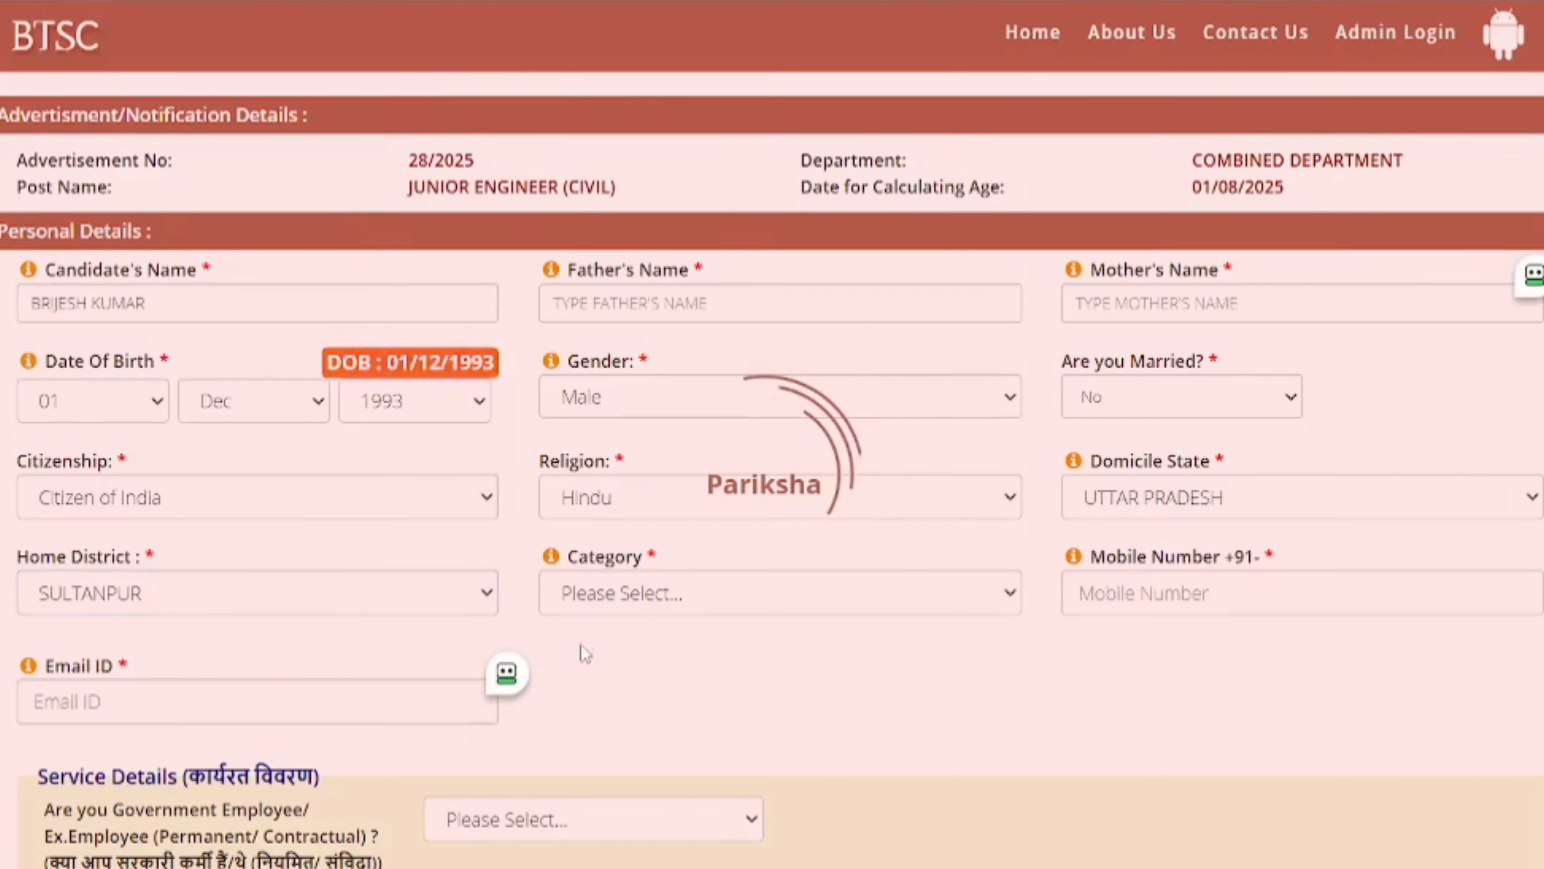
pyautogui.scroll(-2, 630, 624)
pyautogui.click(619, 489)
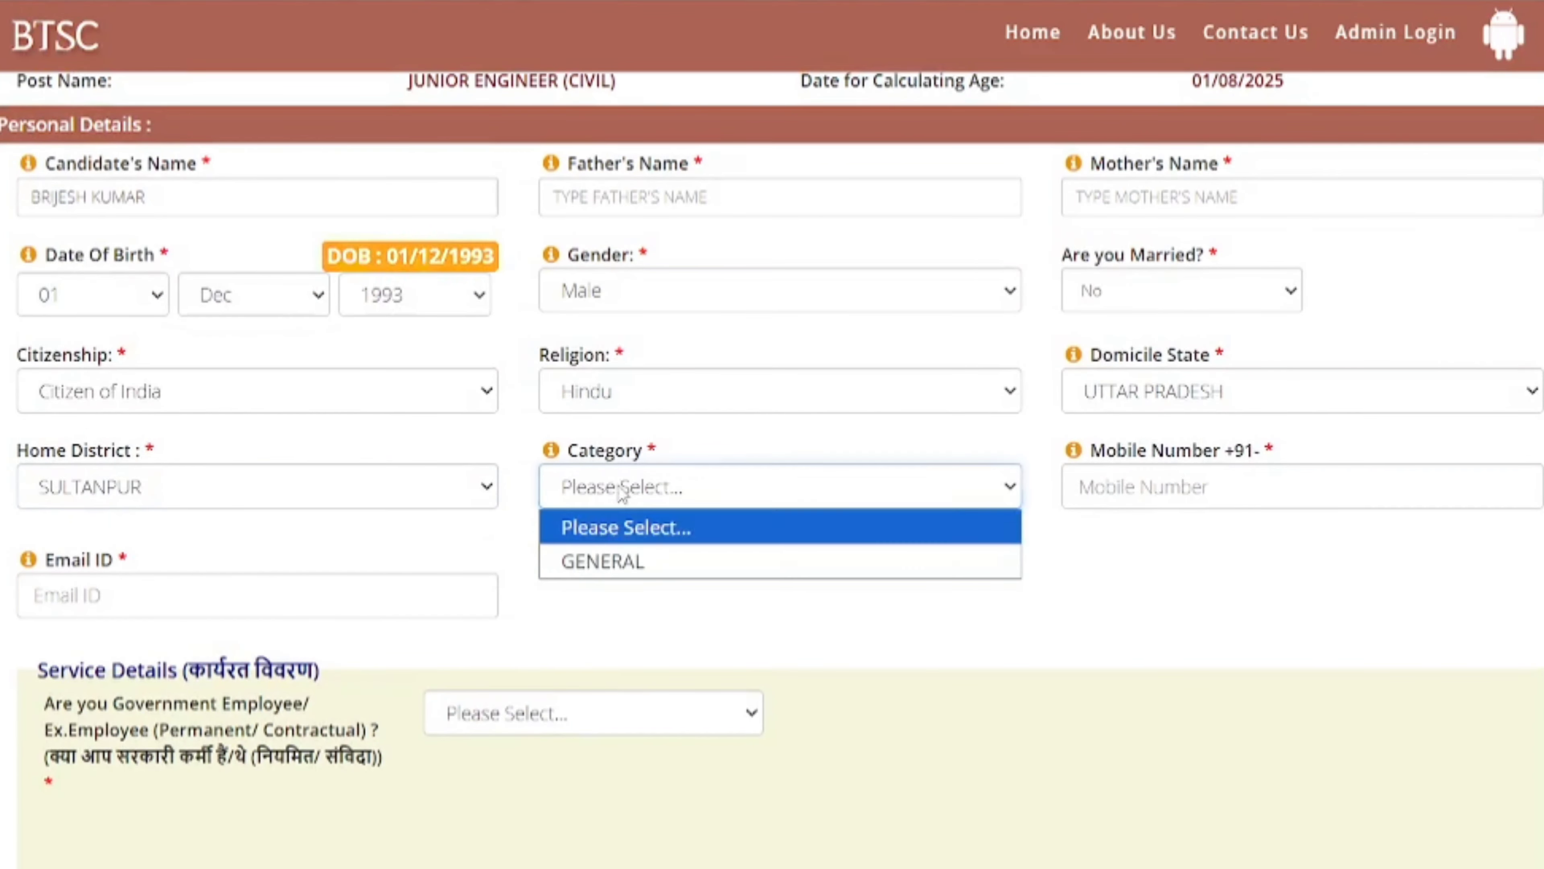
pyautogui.click(610, 565)
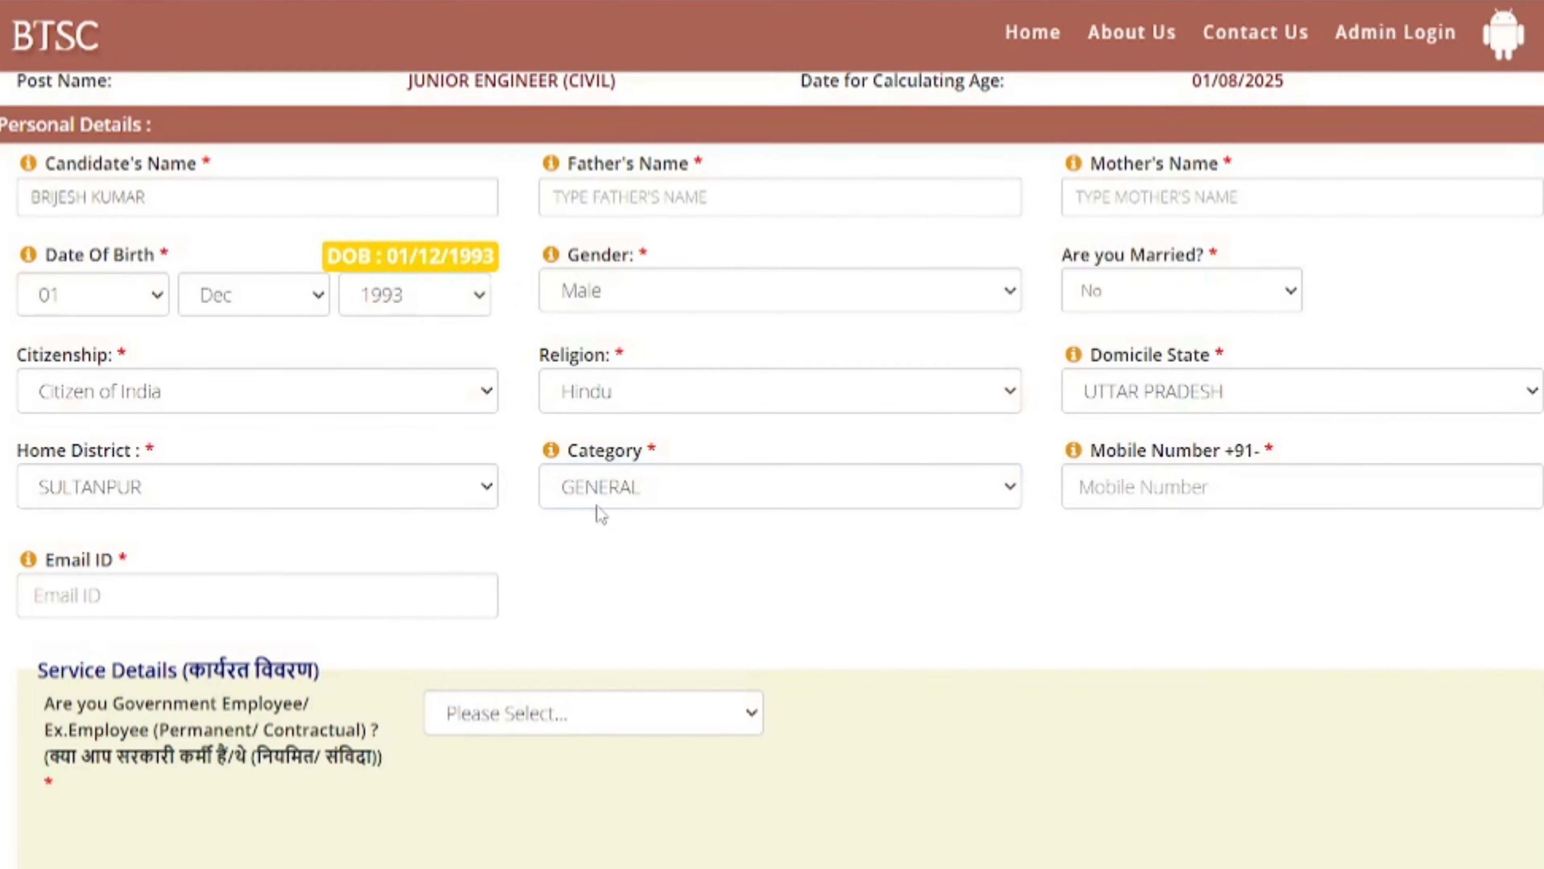
pyautogui.scroll(-2, 756, 589)
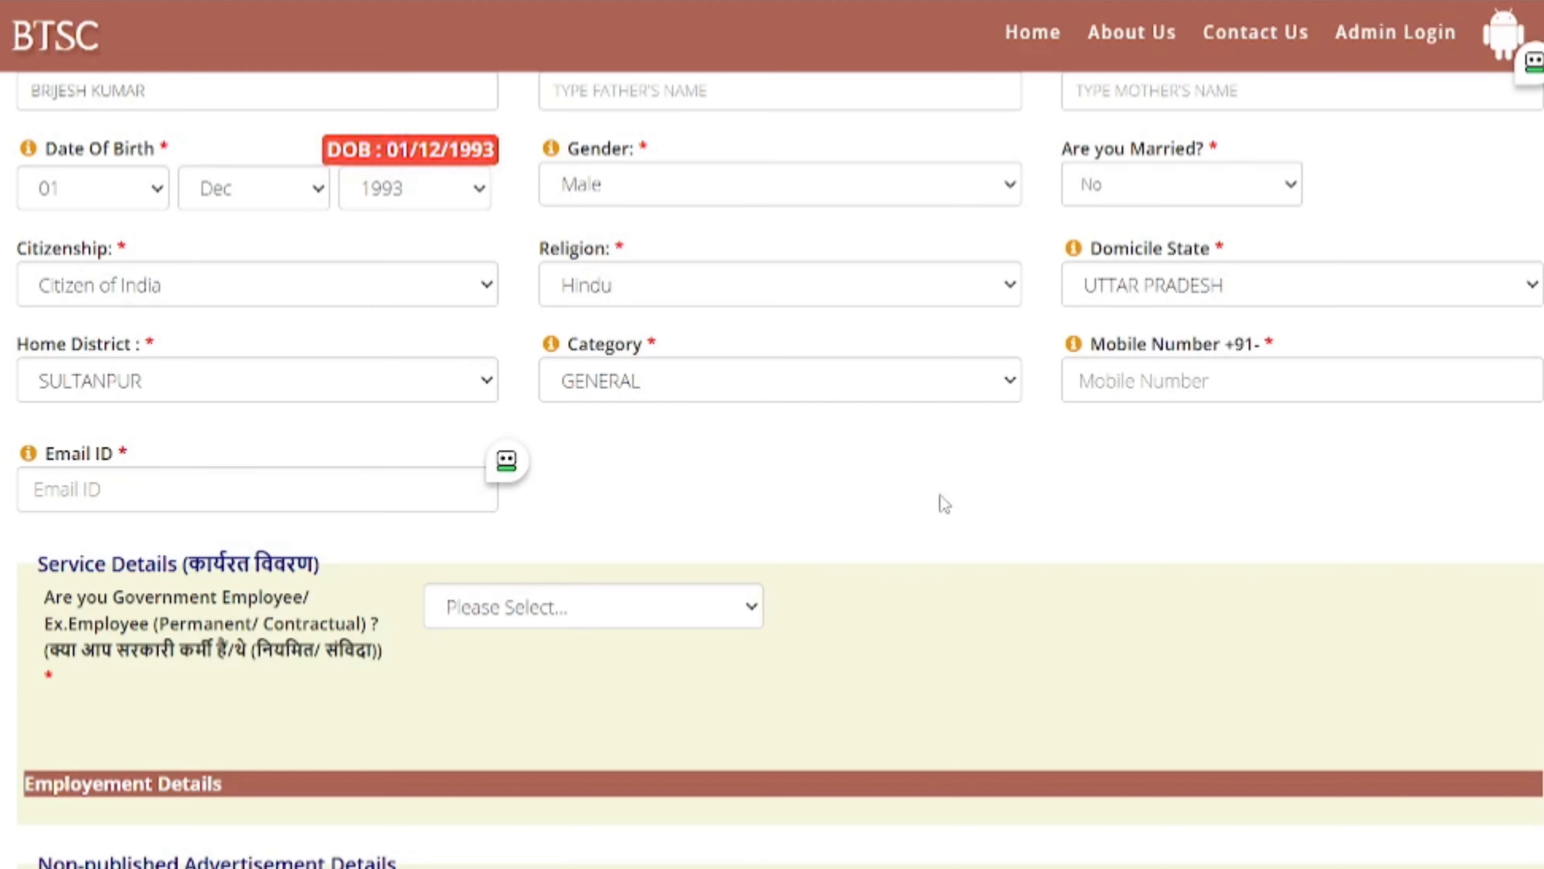
pyautogui.click(1125, 388)
# - Answer No to the government employee question
pyautogui.scroll(-3, 1100, 438)
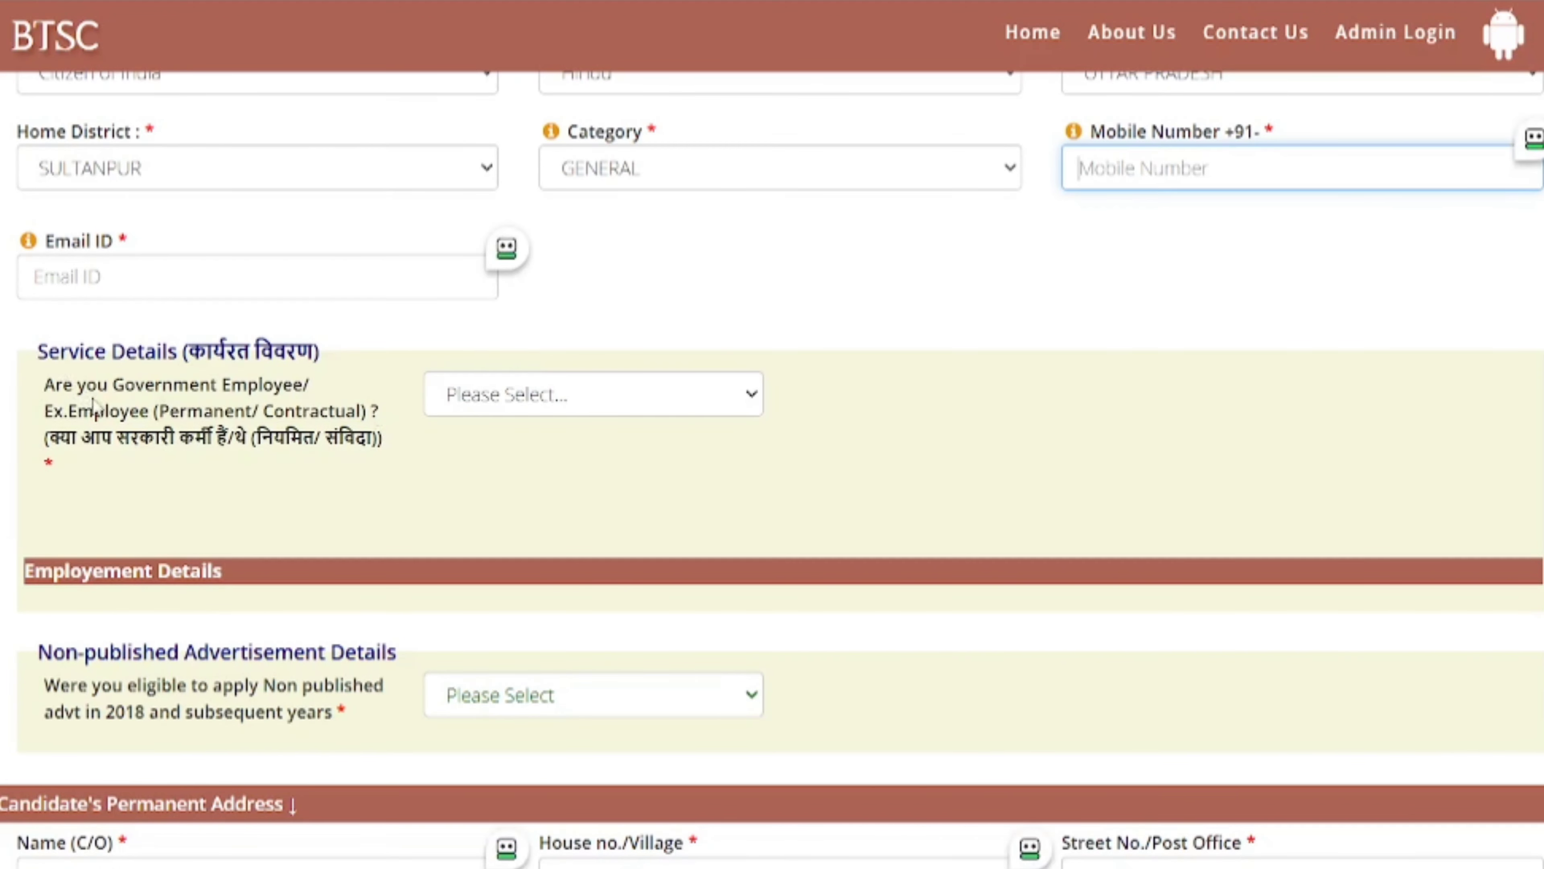
pyautogui.click(565, 402)
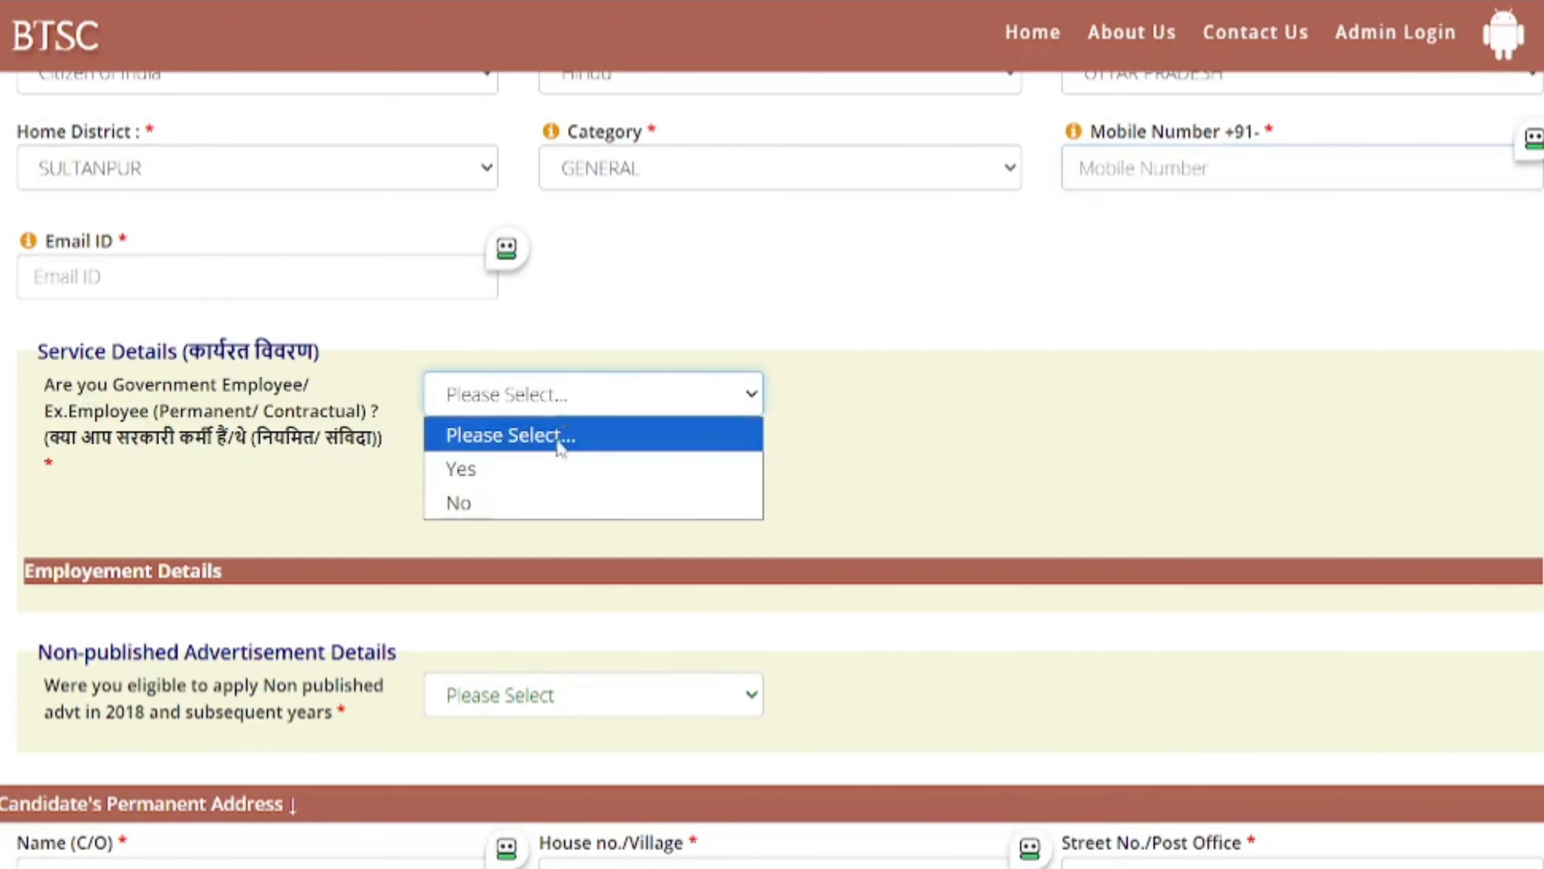
pyautogui.click(506, 501)
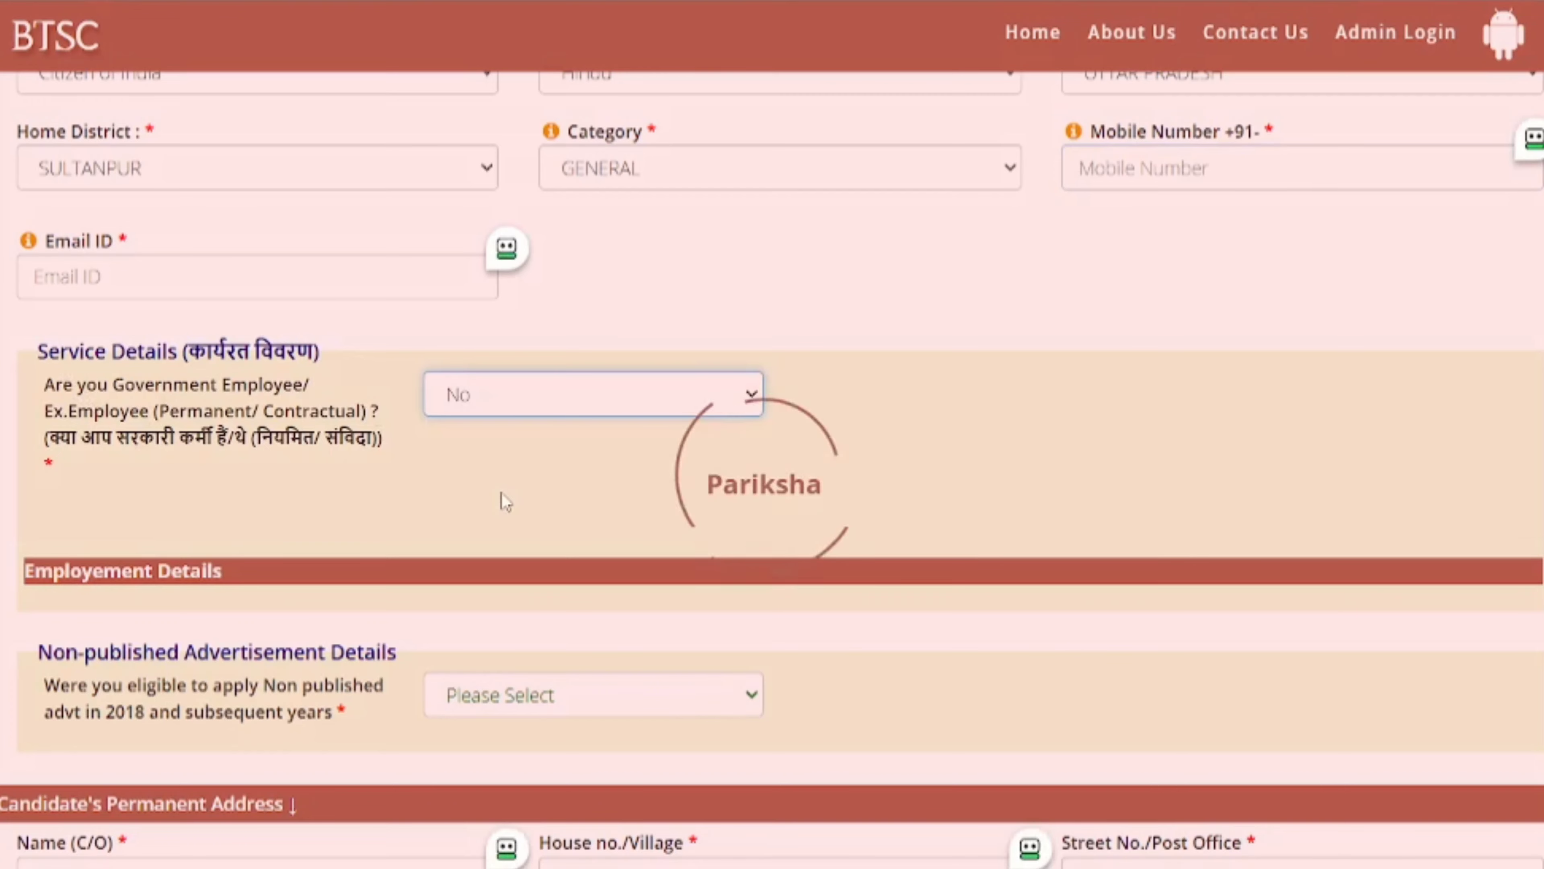
pyautogui.scroll(-2, 506, 501)
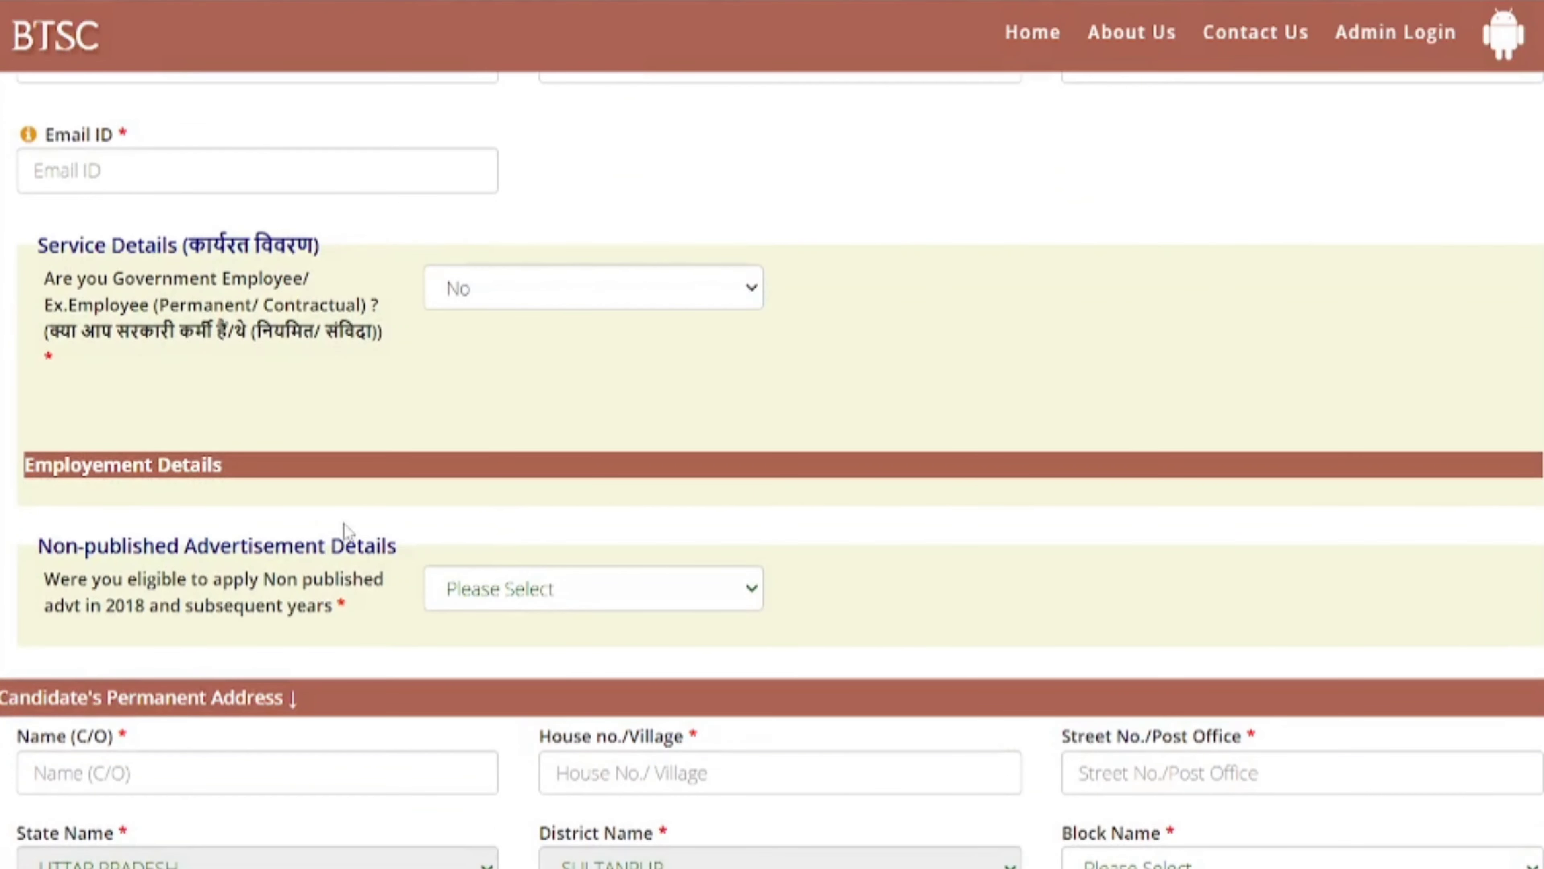
pyautogui.moveTo(75, 551); pyautogui.dragTo(219, 546)
pyautogui.click(209, 642)
pyautogui.click(304, 630)
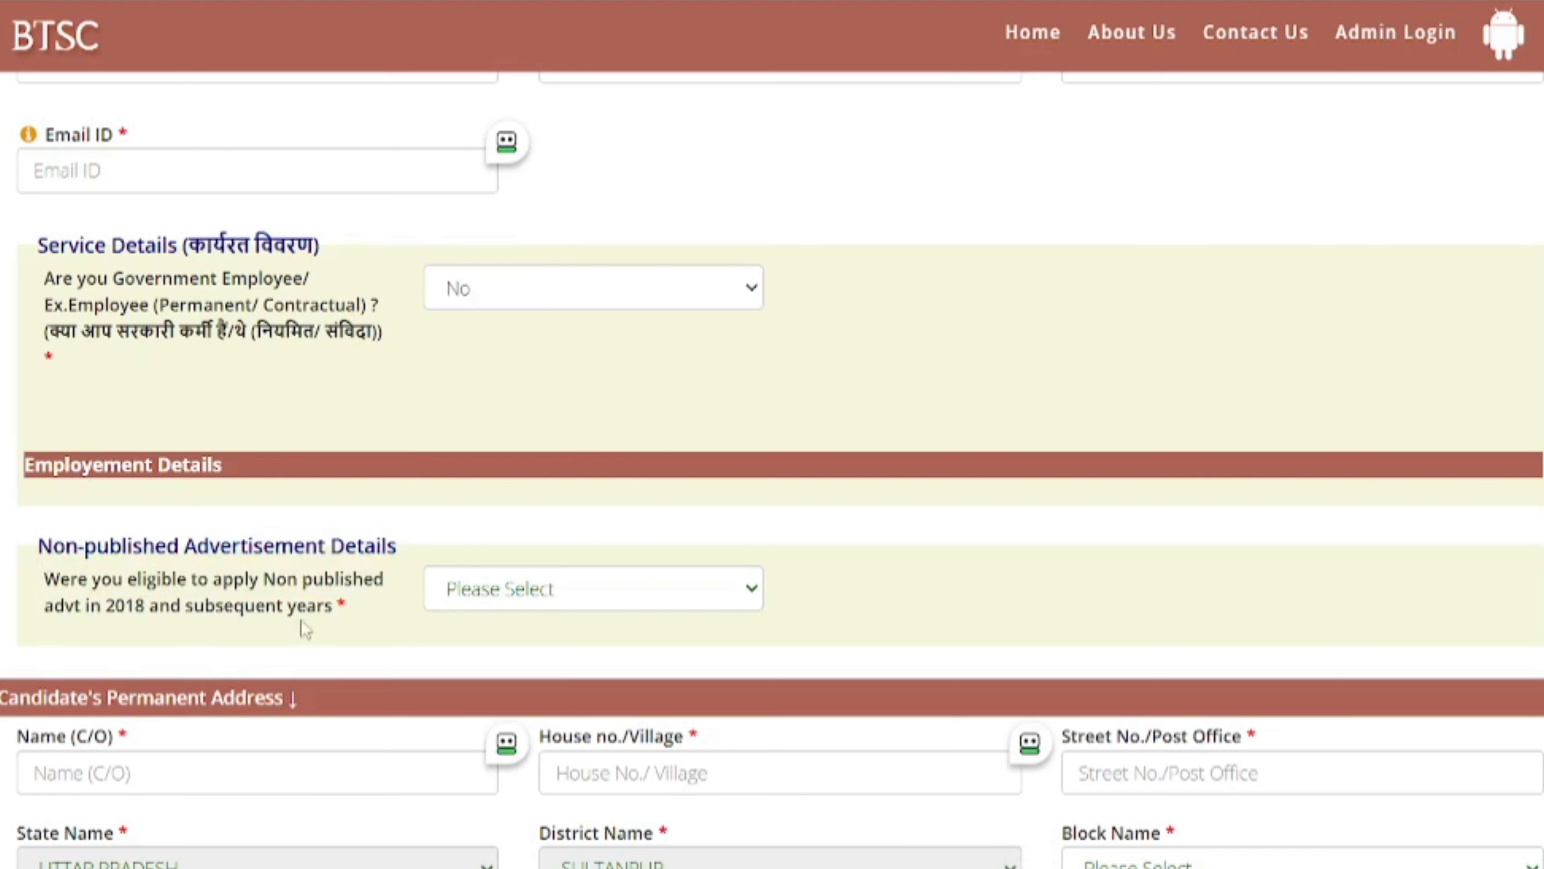
# - Set the non-published advertisement eligibility answer to No
pyautogui.click(610, 579)
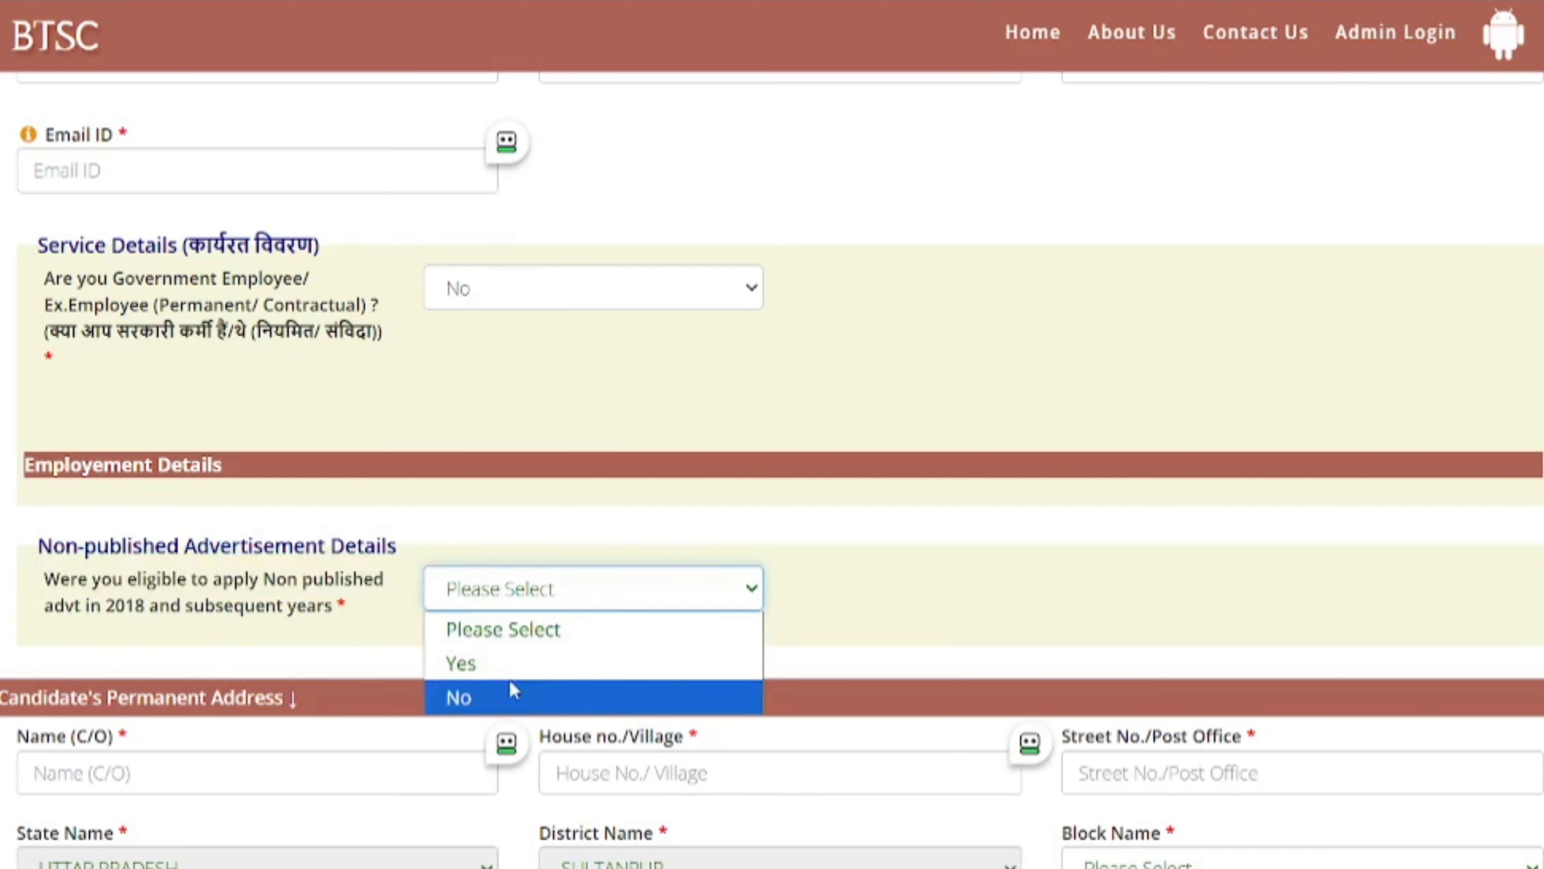
pyautogui.click(499, 699)
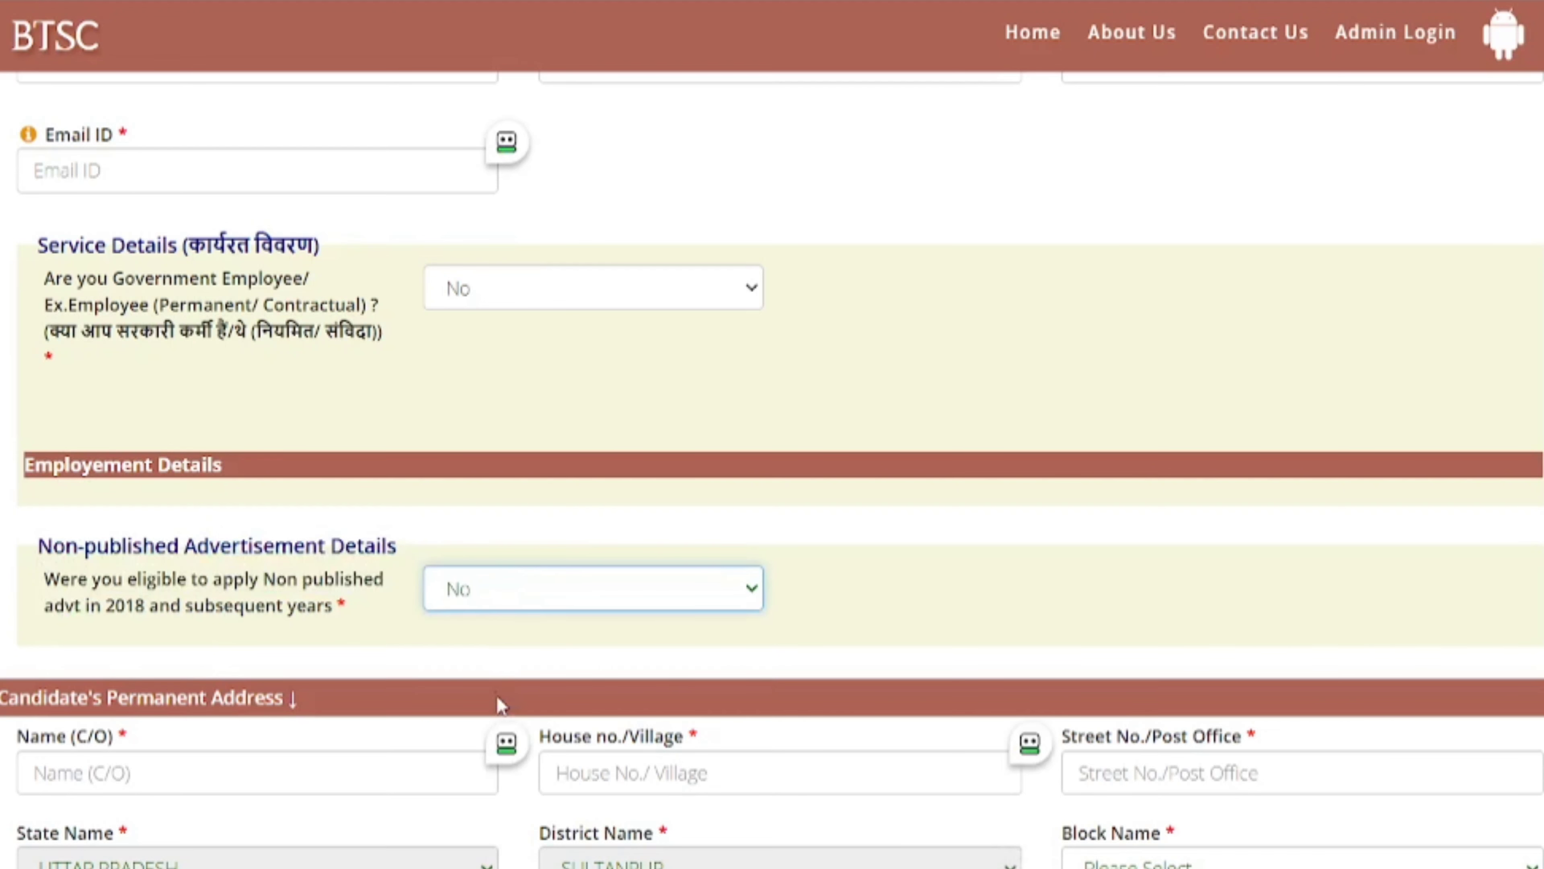
pyautogui.click(556, 605)
pyautogui.click(517, 659)
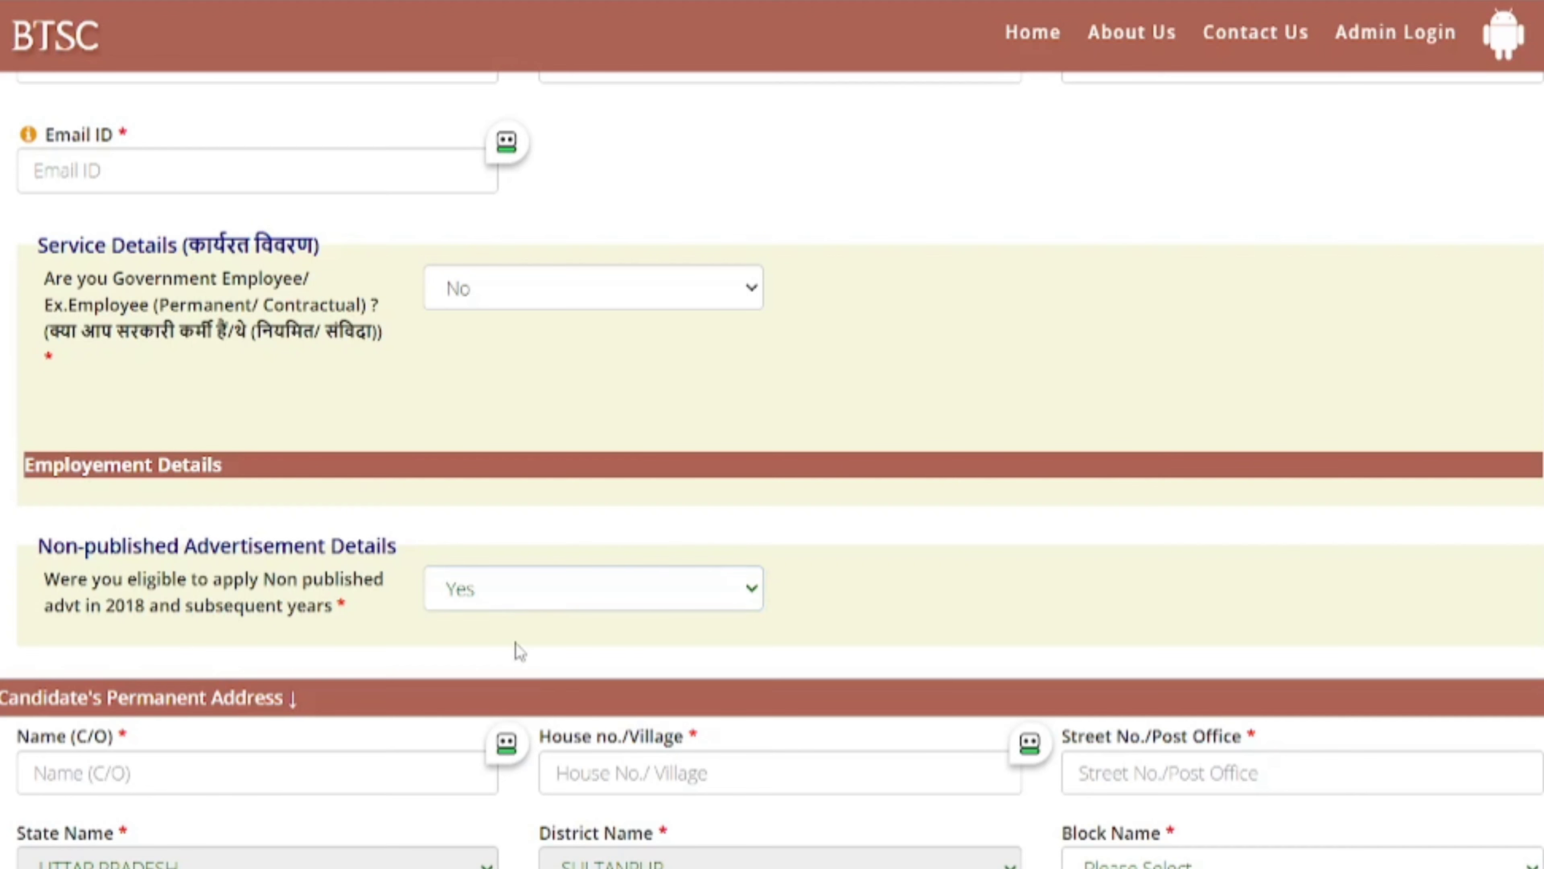
pyautogui.click(517, 590)
pyautogui.click(495, 694)
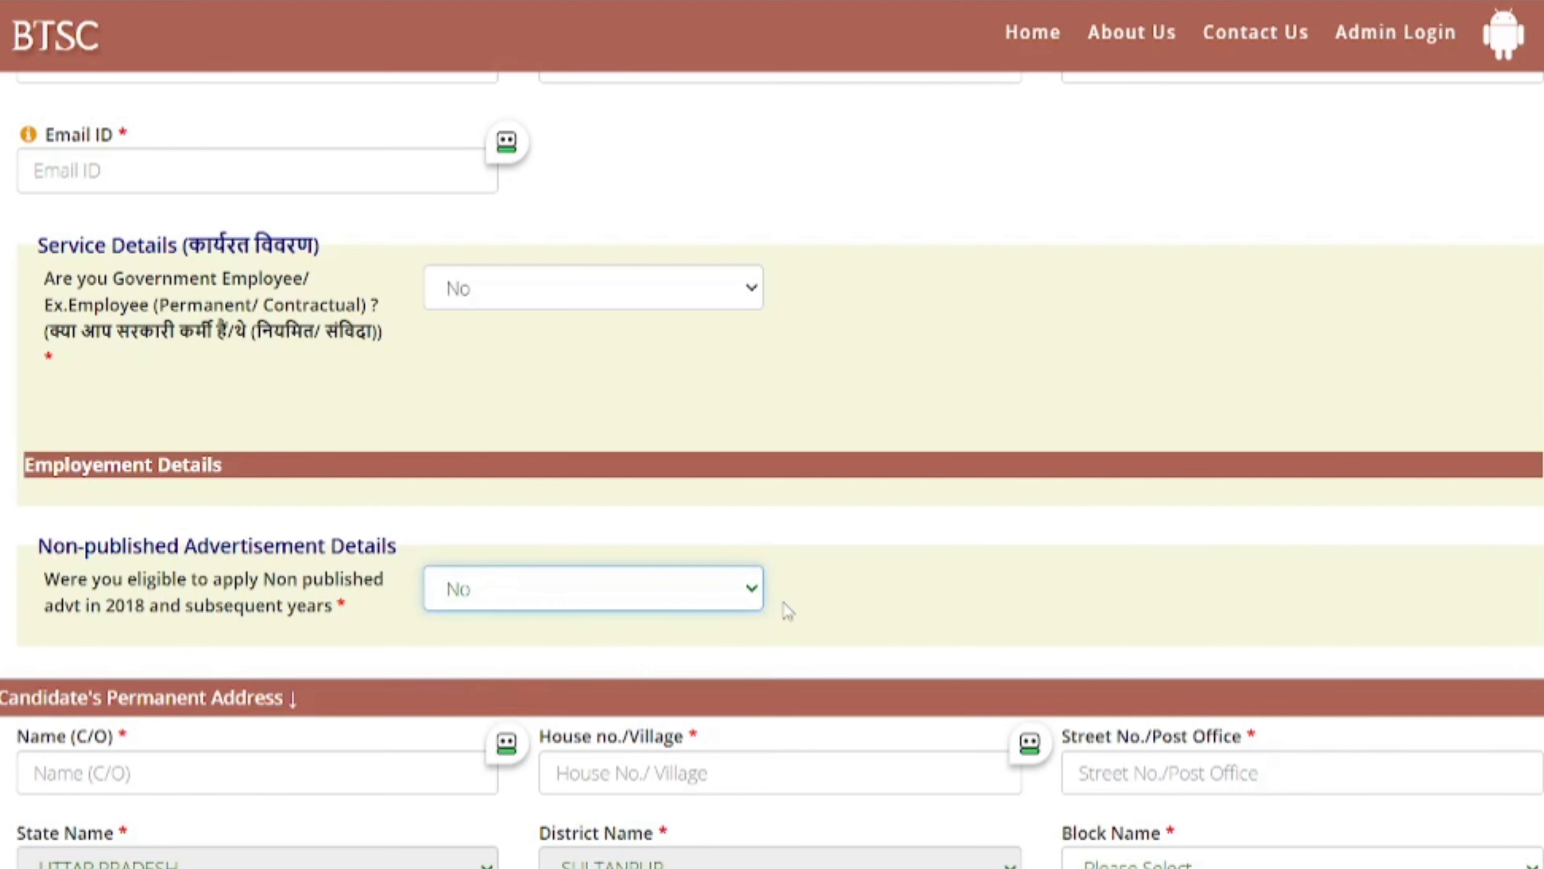
# - Move through the Permanent Address fields (care-of, house no./village, block) without filling them
pyautogui.scroll(-3, 788, 609)
pyautogui.moveTo(2, 485); pyautogui.dragTo(155, 486)
pyautogui.scroll(-2, 157, 549)
pyautogui.moveTo(24, 419); pyautogui.dragTo(66, 438)
pyautogui.click(76, 463)
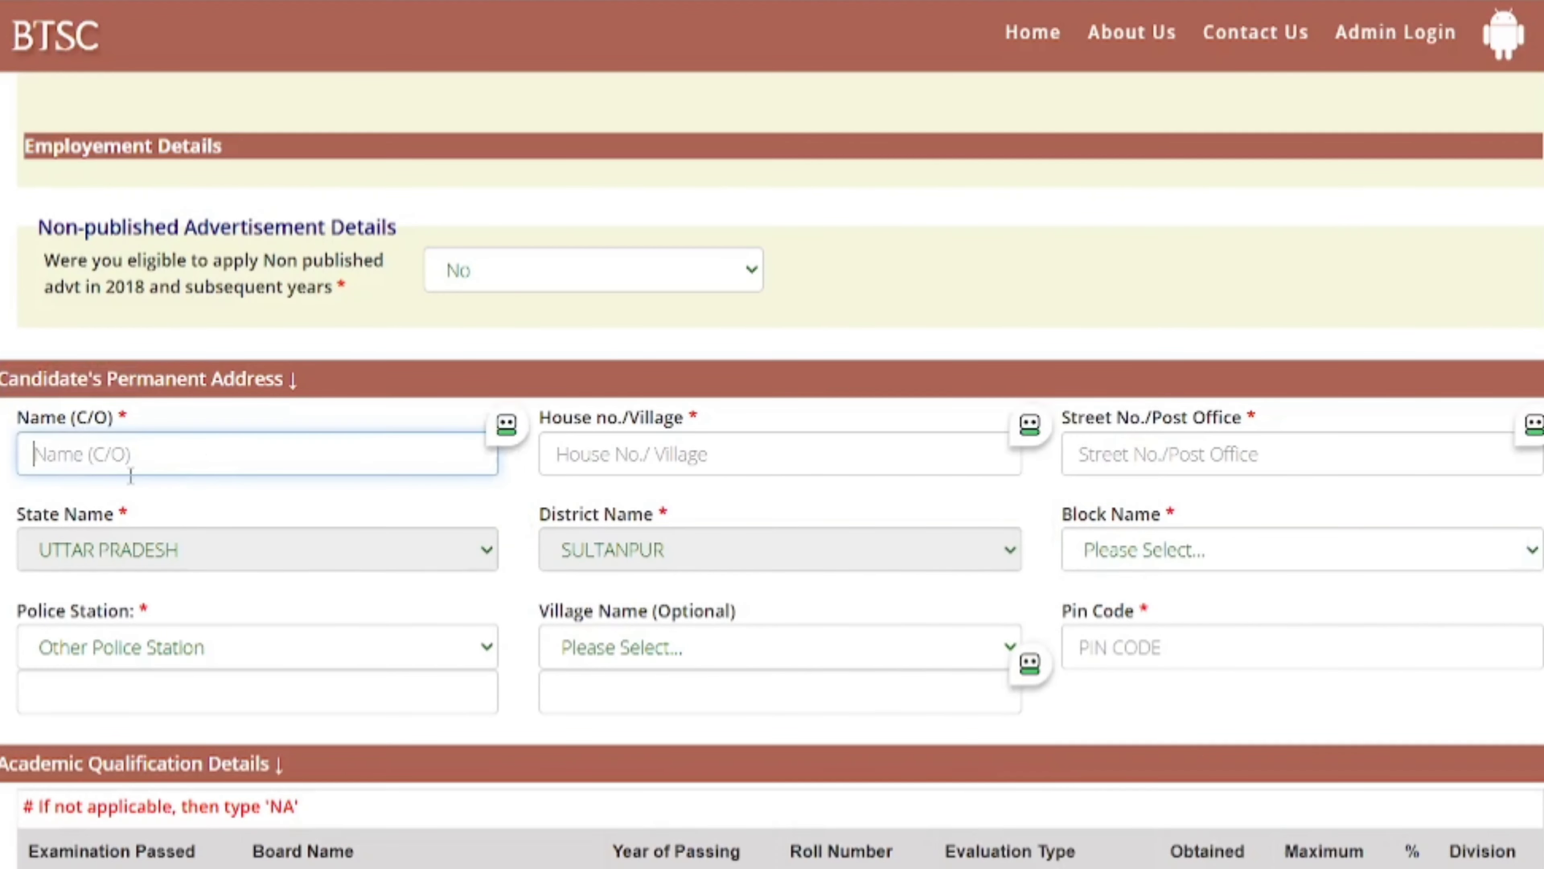
pyautogui.click(688, 445)
pyautogui.moveTo(1163, 420); pyautogui.dragTo(1180, 418)
pyautogui.scroll(-2, 1155, 463)
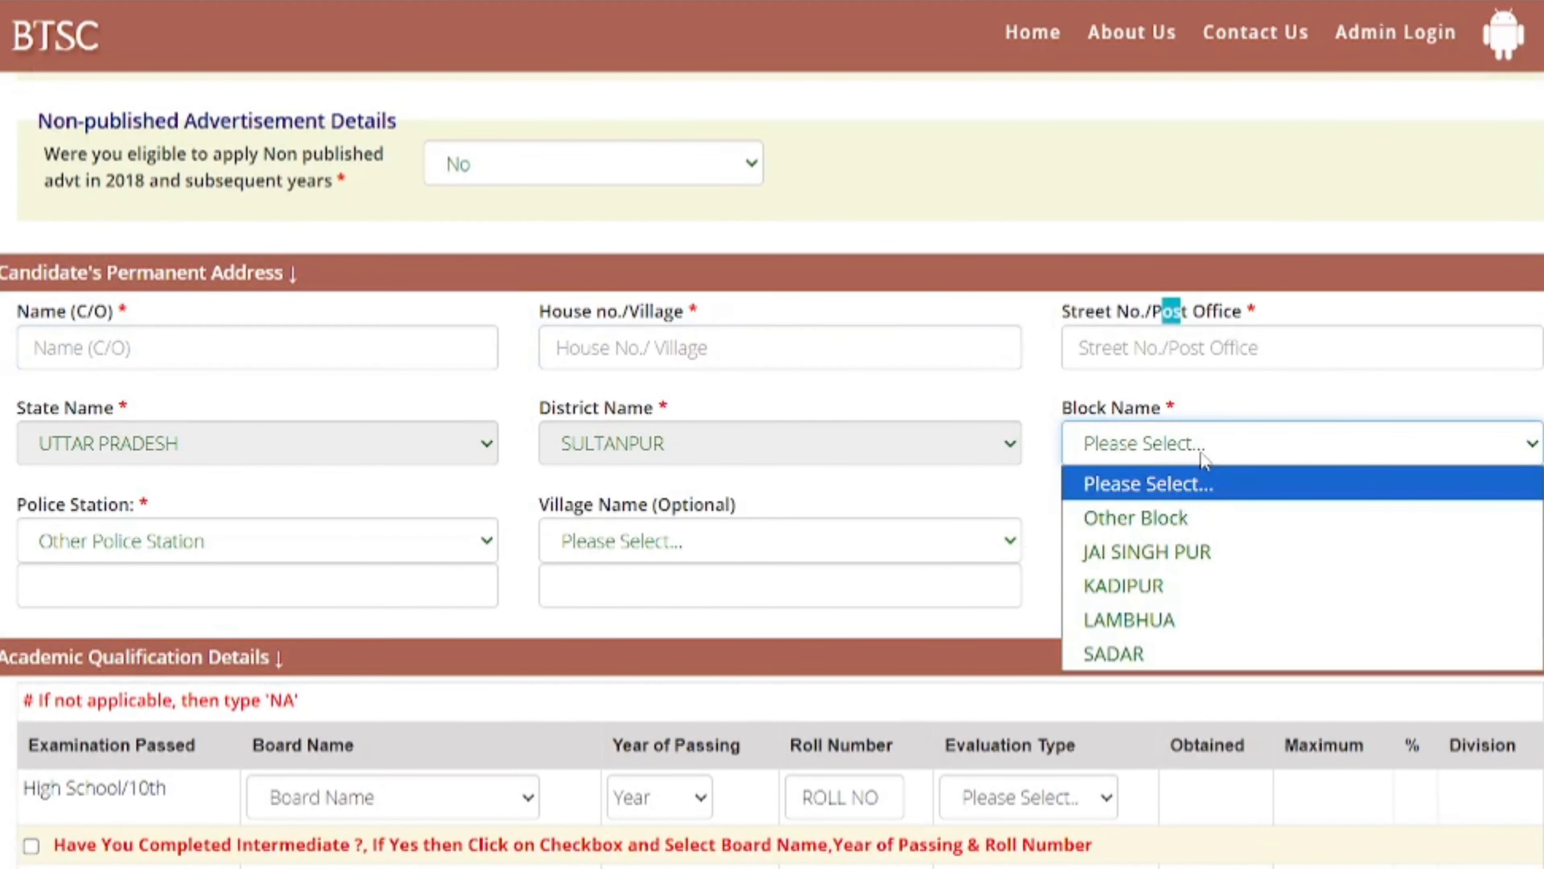
pyautogui.click(1201, 454)
pyautogui.click(100, 513)
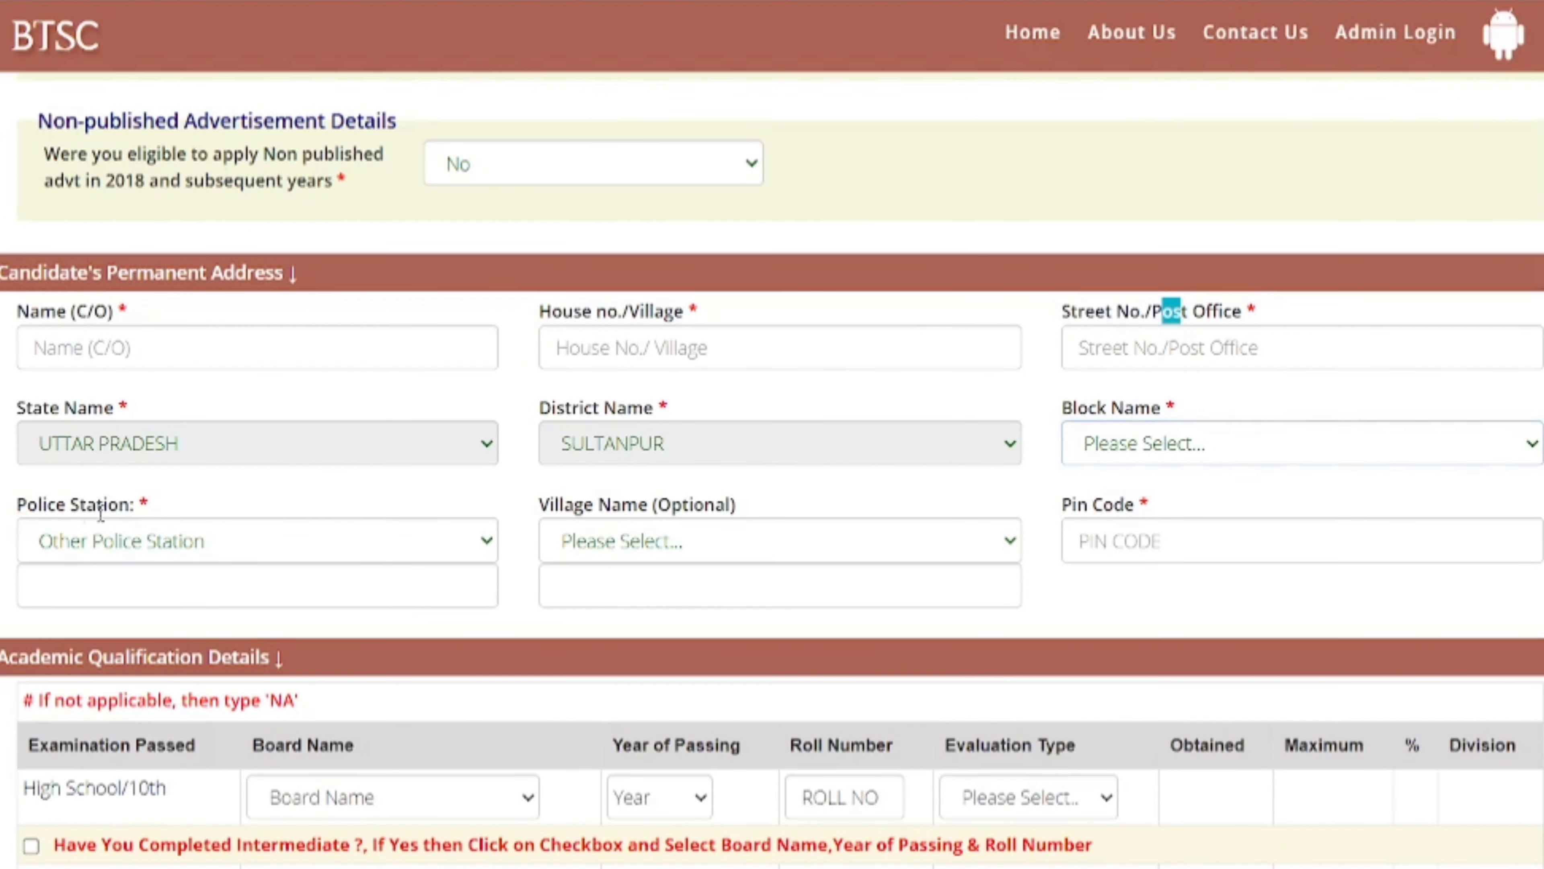
pyautogui.click(682, 511)
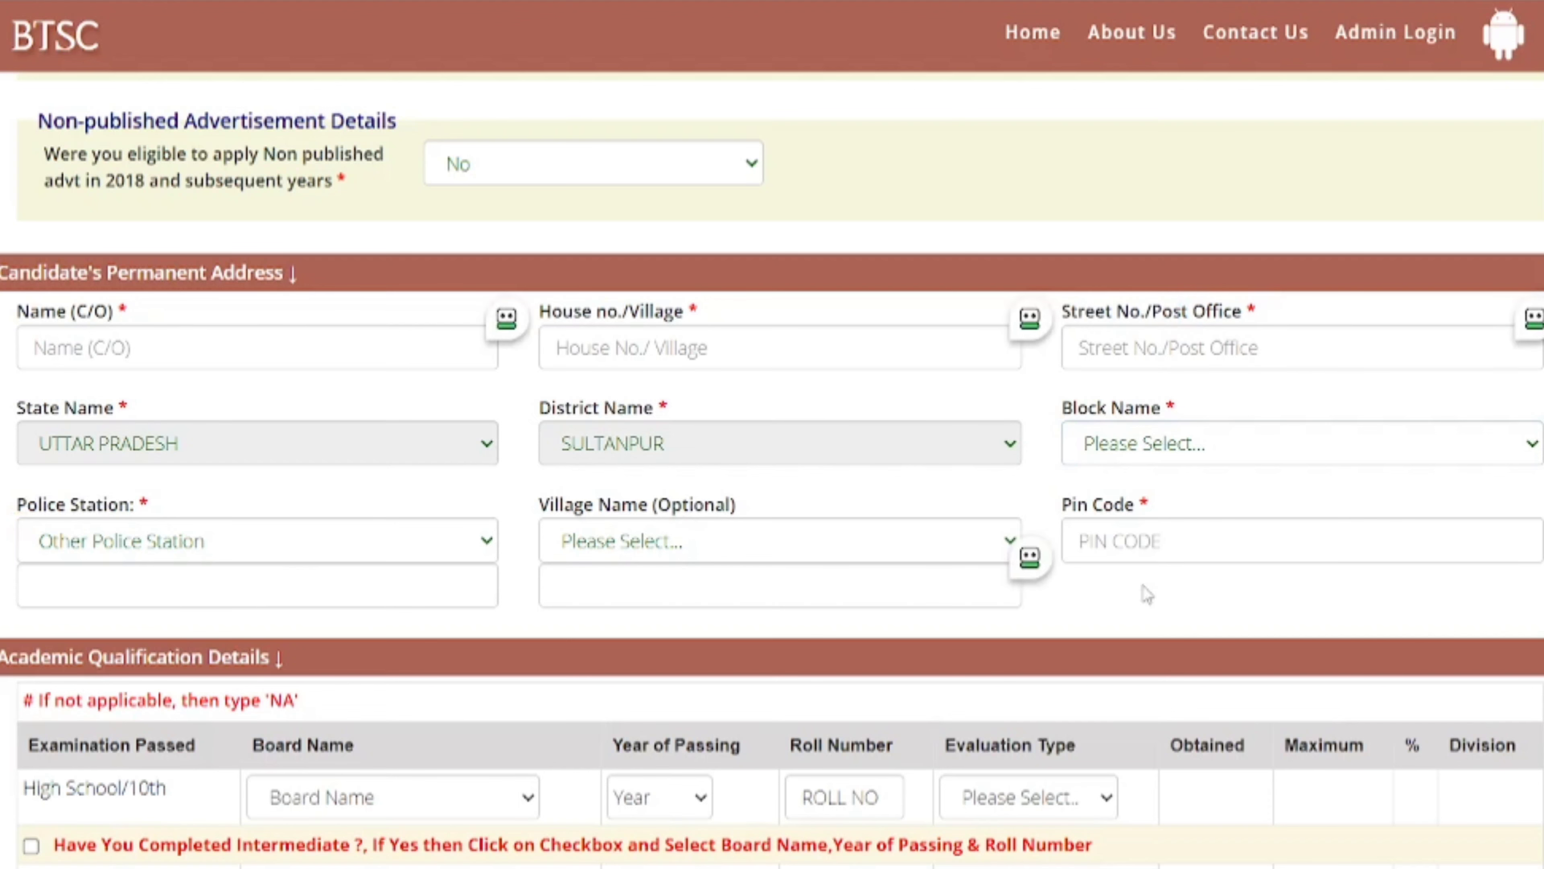
# - Set the High School board to Uttar Pradesh Board and passing year to 2008
pyautogui.scroll(-2, 1147, 593)
pyautogui.moveTo(51, 681); pyautogui.dragTo(139, 681)
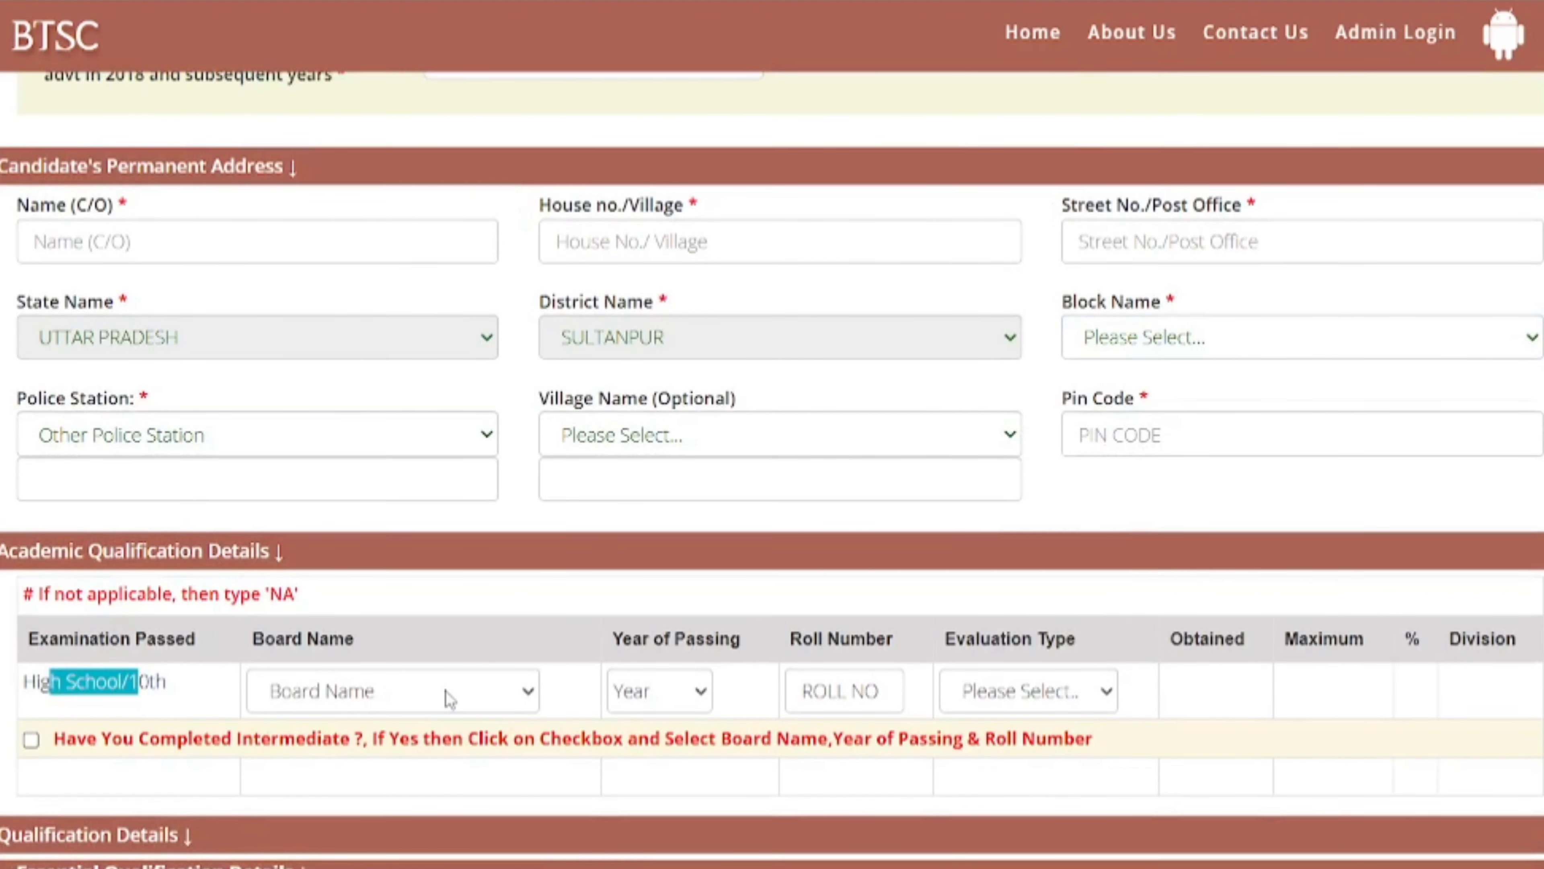
pyautogui.click(446, 690)
pyautogui.write('u')
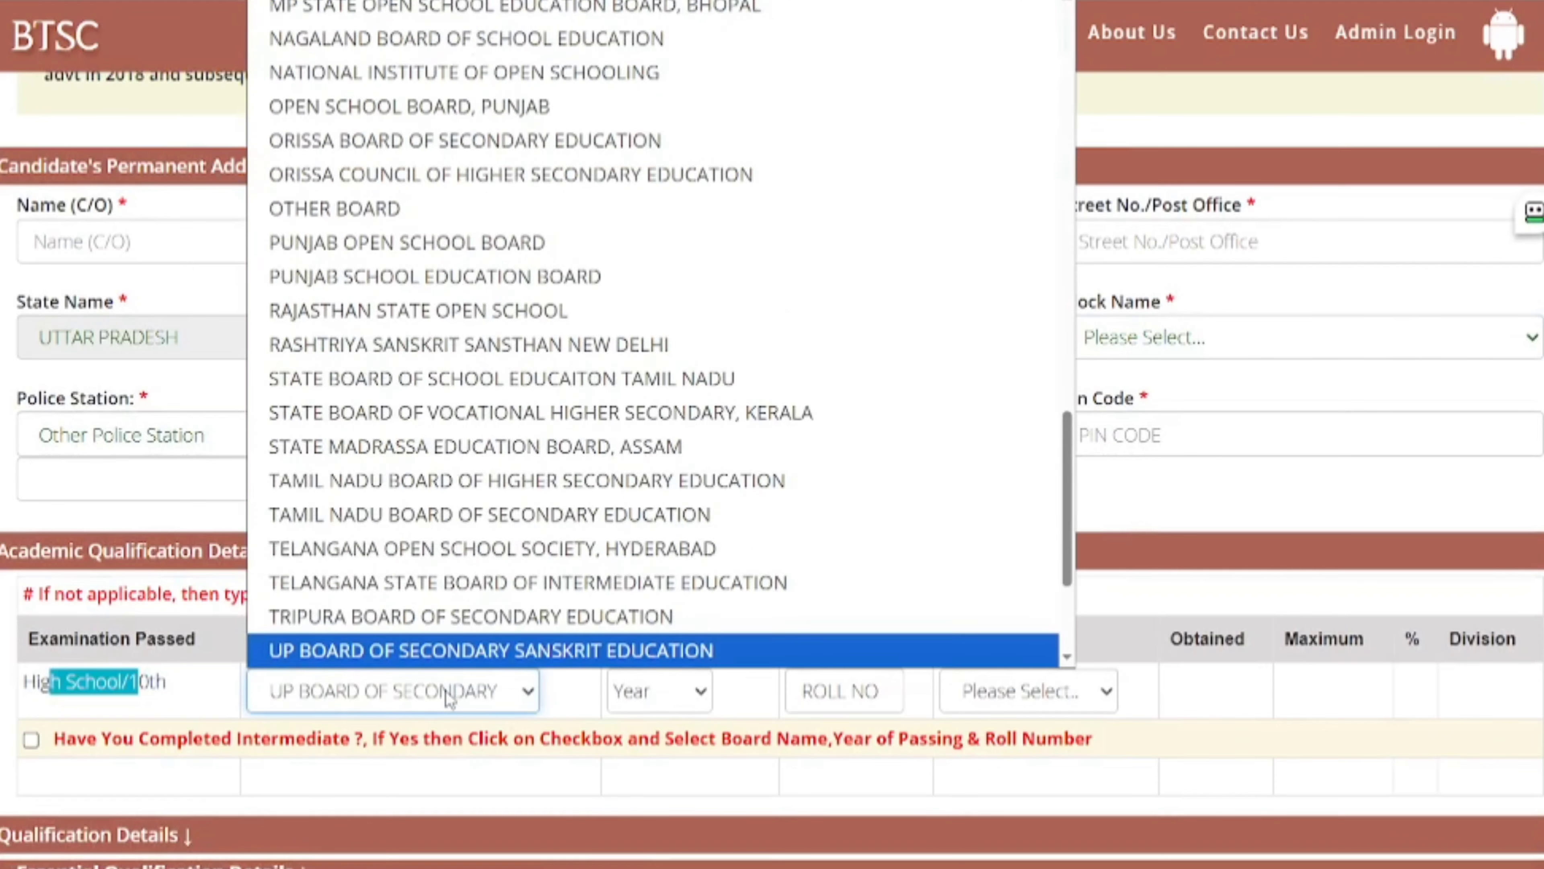
pyautogui.write('u')
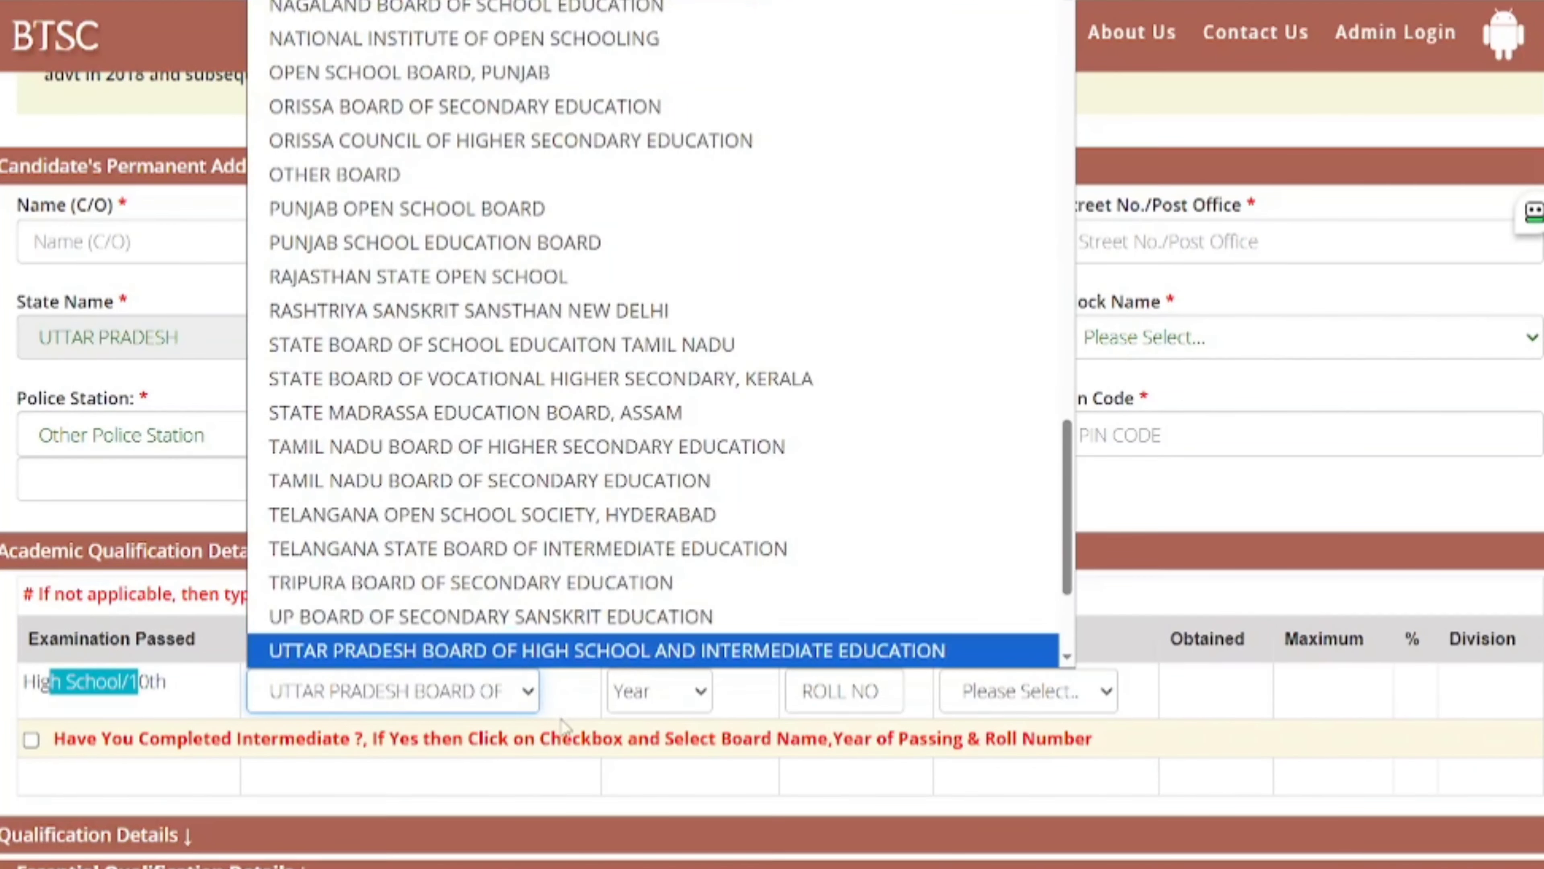
pyautogui.click(583, 745)
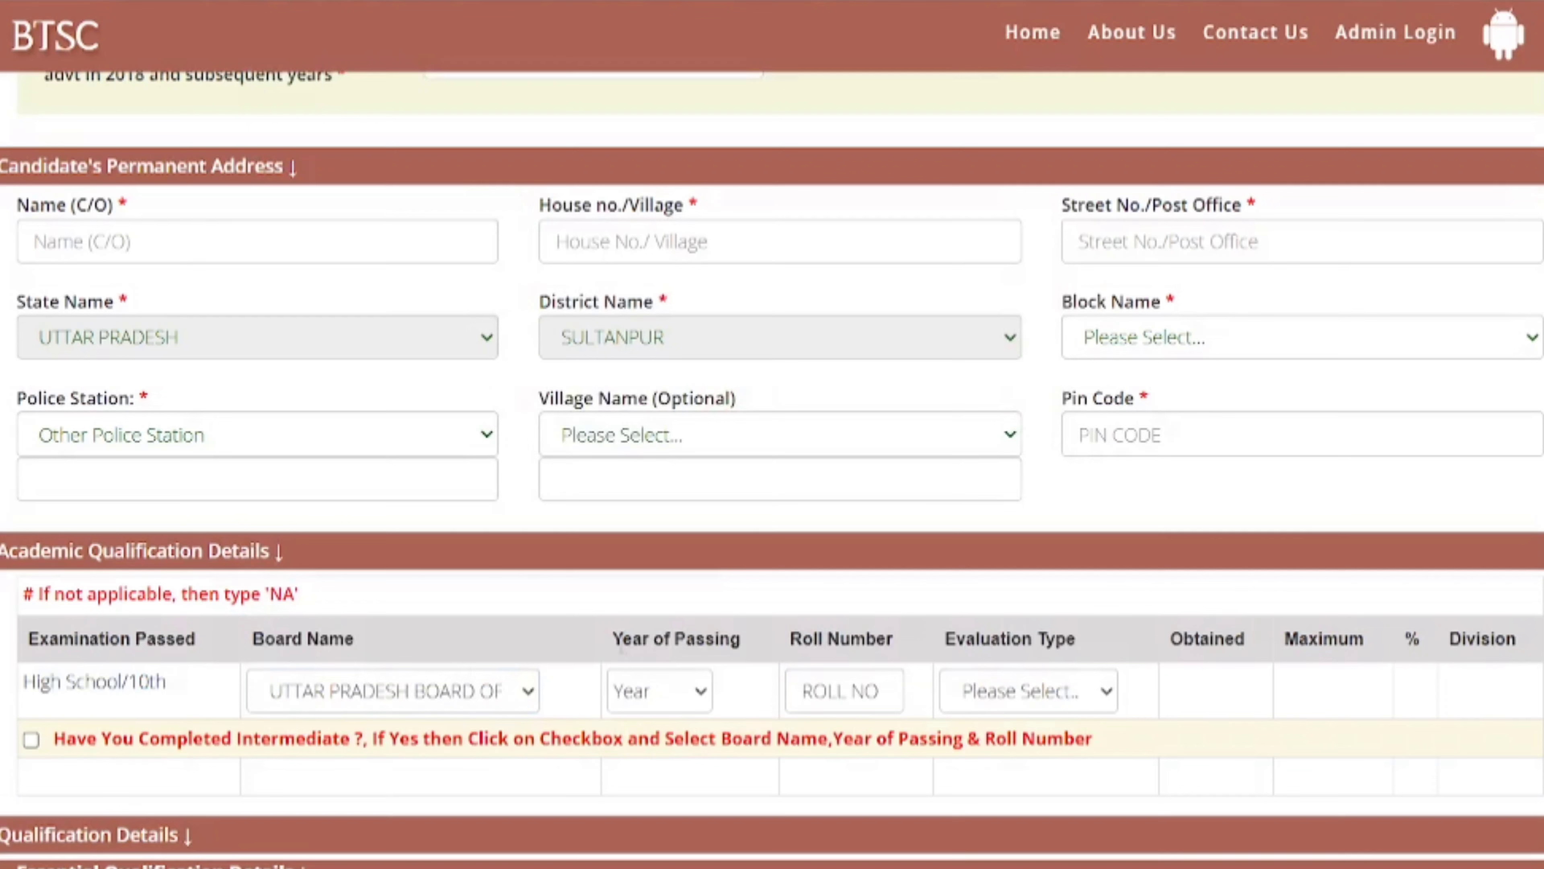
pyautogui.moveTo(613, 638); pyautogui.dragTo(734, 641)
pyautogui.click(647, 710)
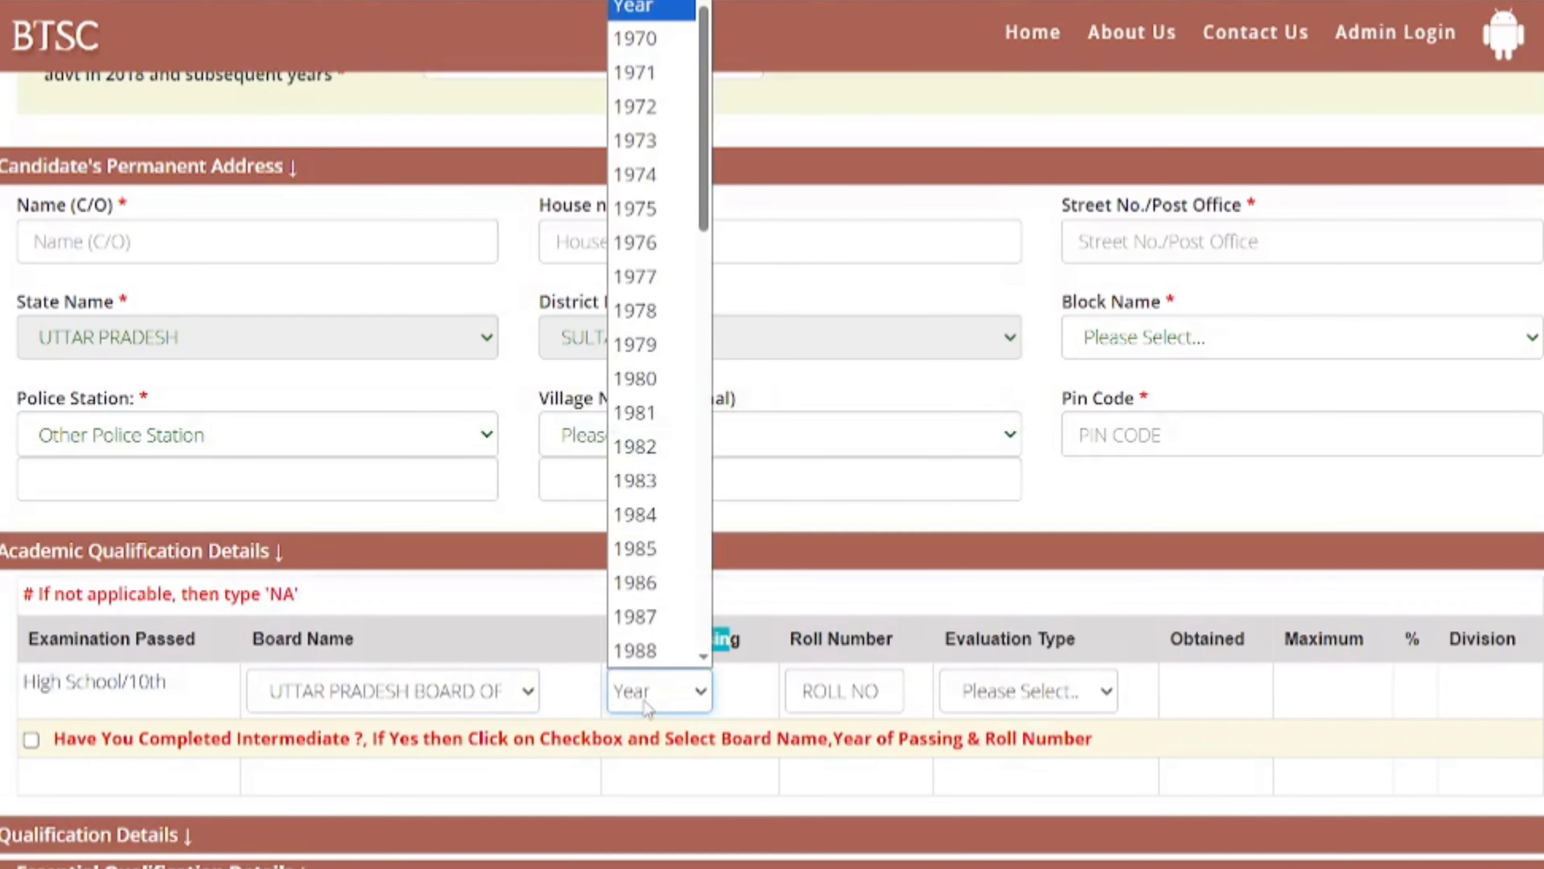
pyautogui.write('2008')
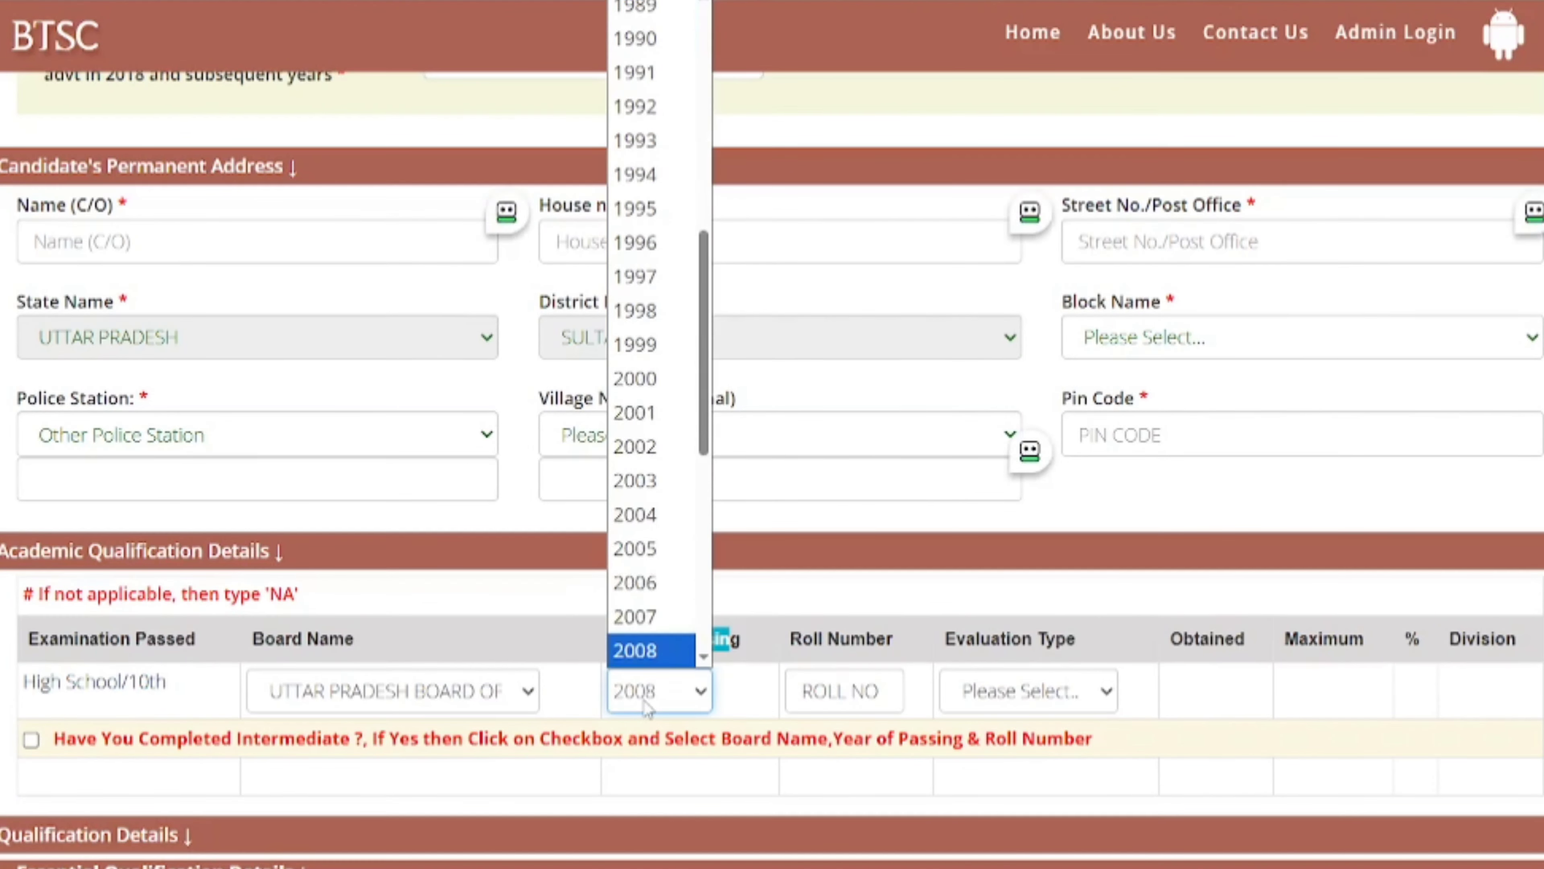
pyautogui.press('Return')
# - Tick the Intermediate checkbox and set the High School evaluation type to MARKS
pyautogui.click(852, 743)
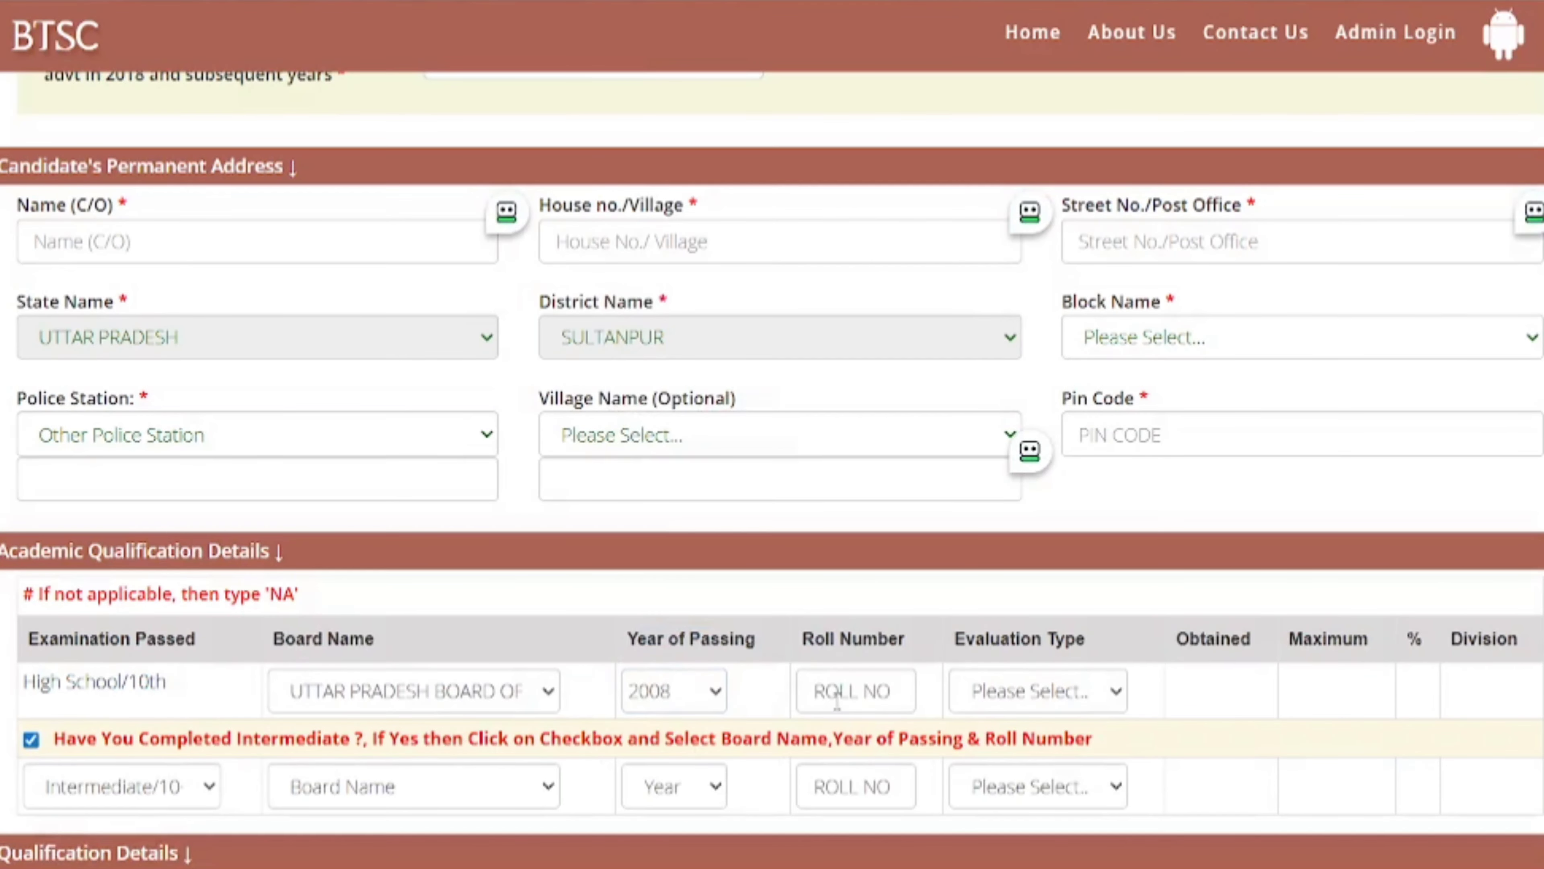
pyautogui.click(836, 702)
pyautogui.click(1049, 709)
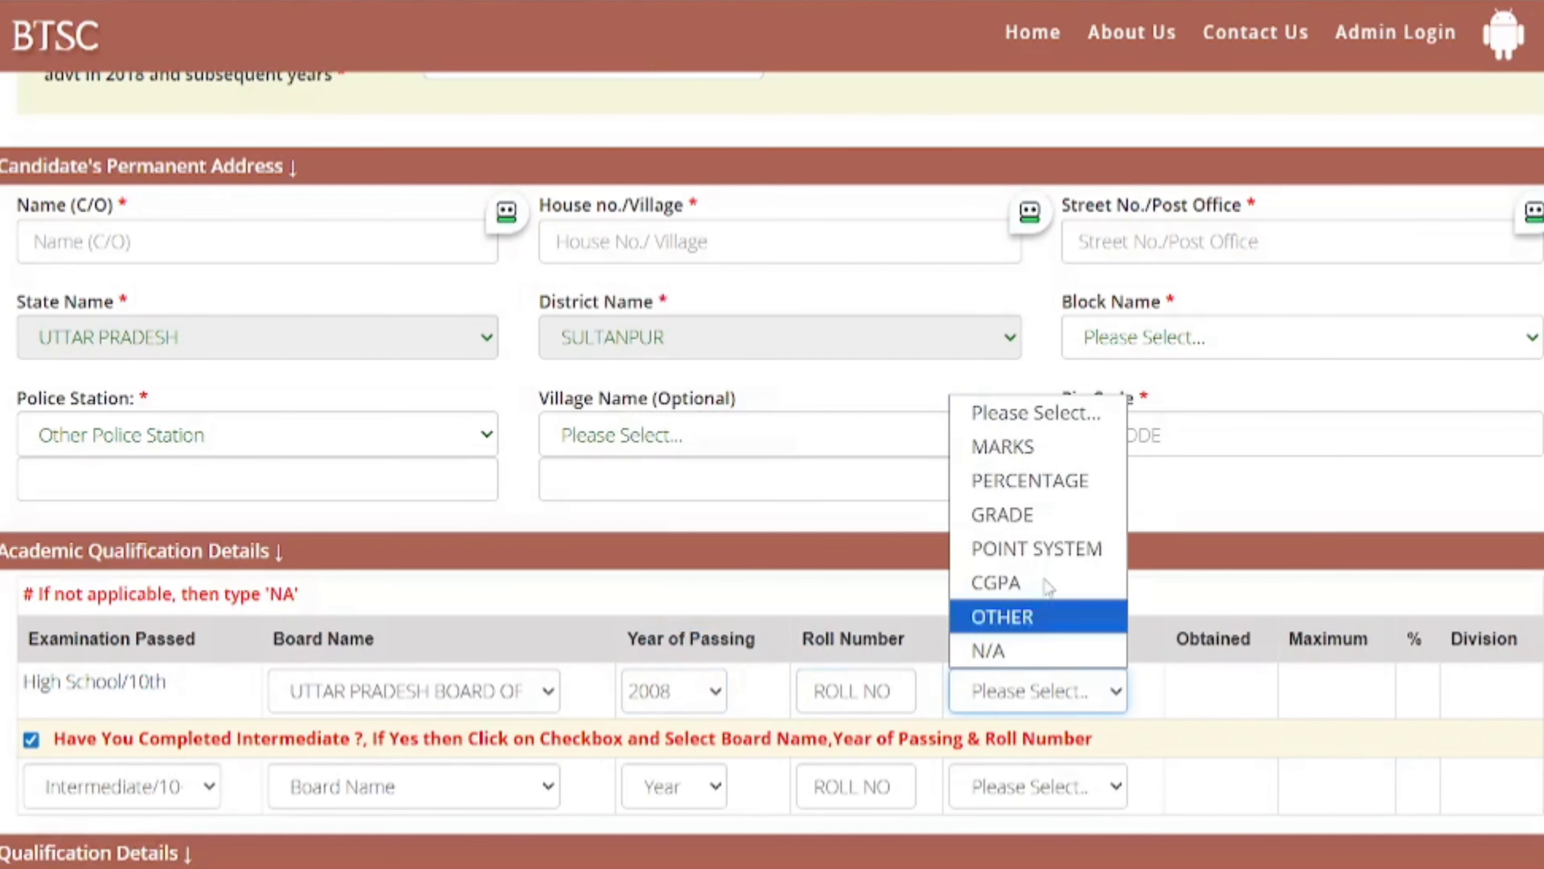
pyautogui.click(1044, 458)
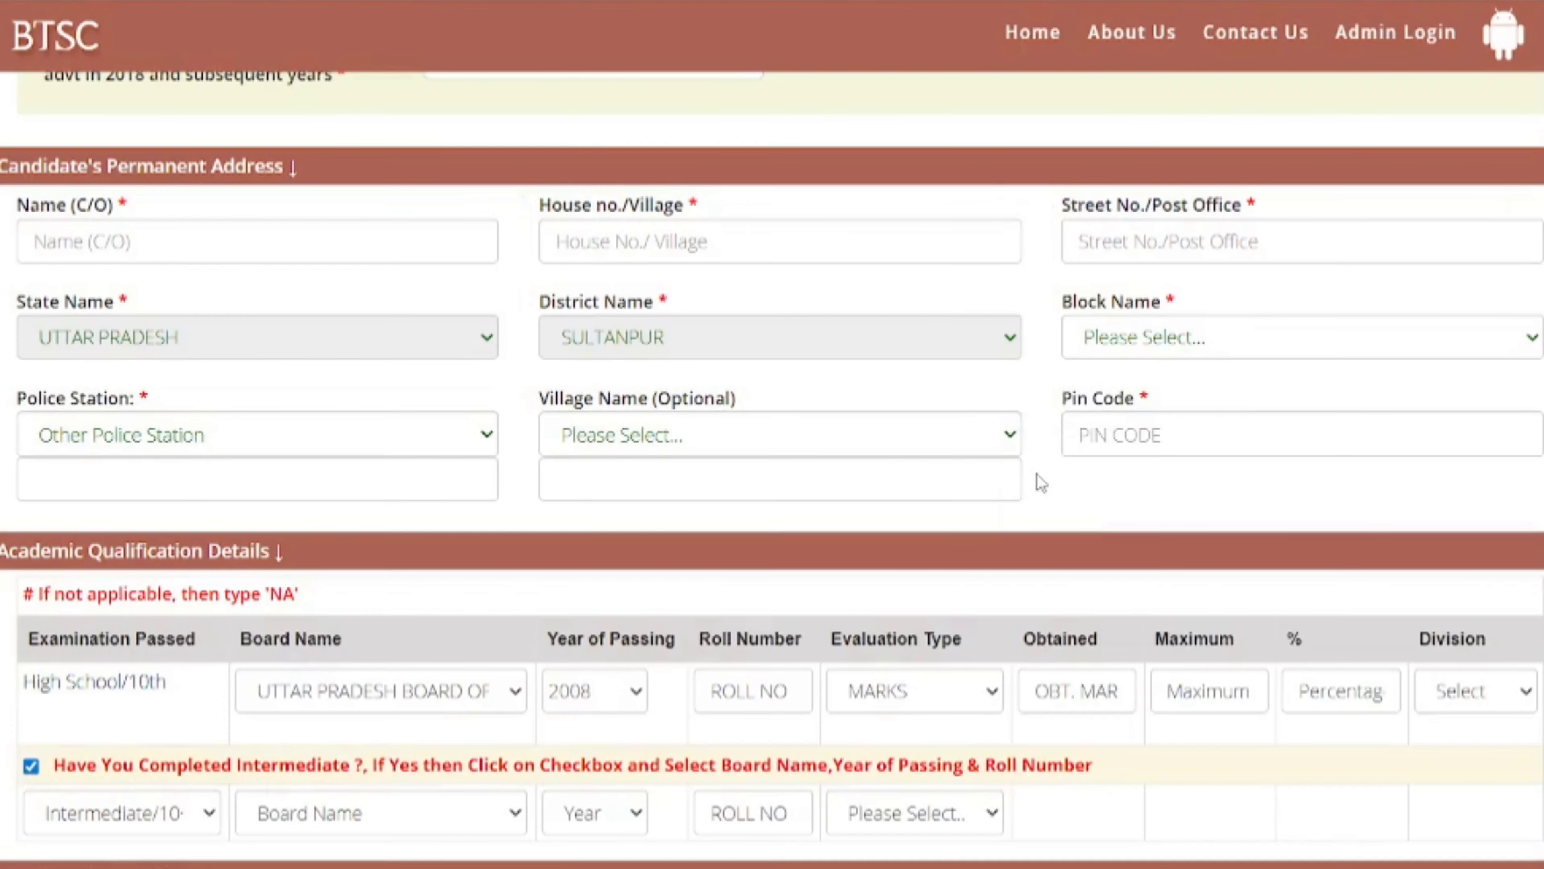
pyautogui.click(803, 689)
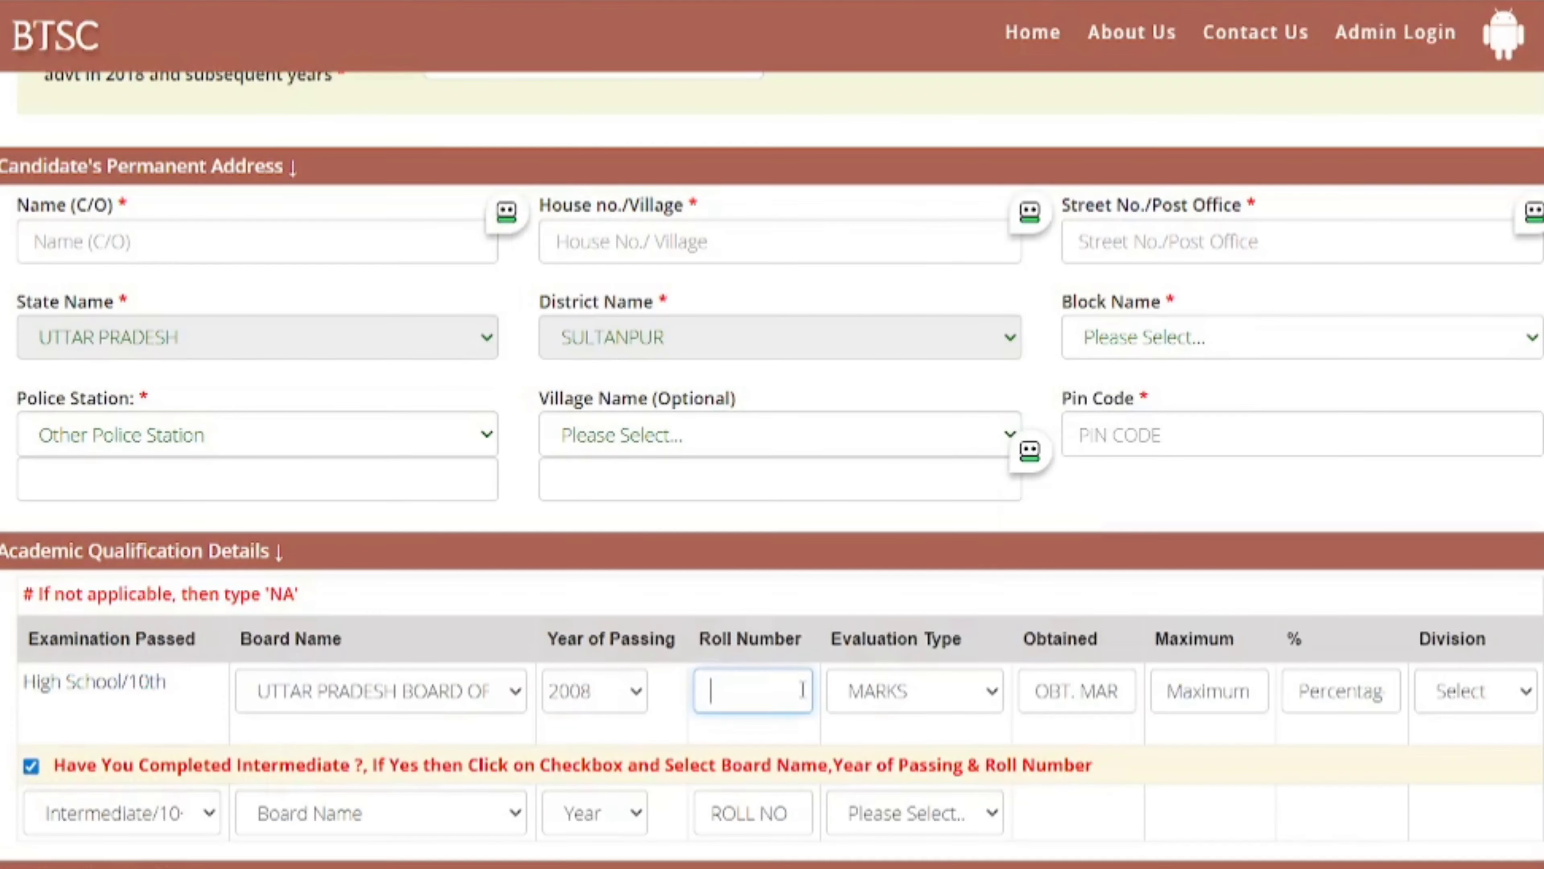
pyautogui.click(935, 695)
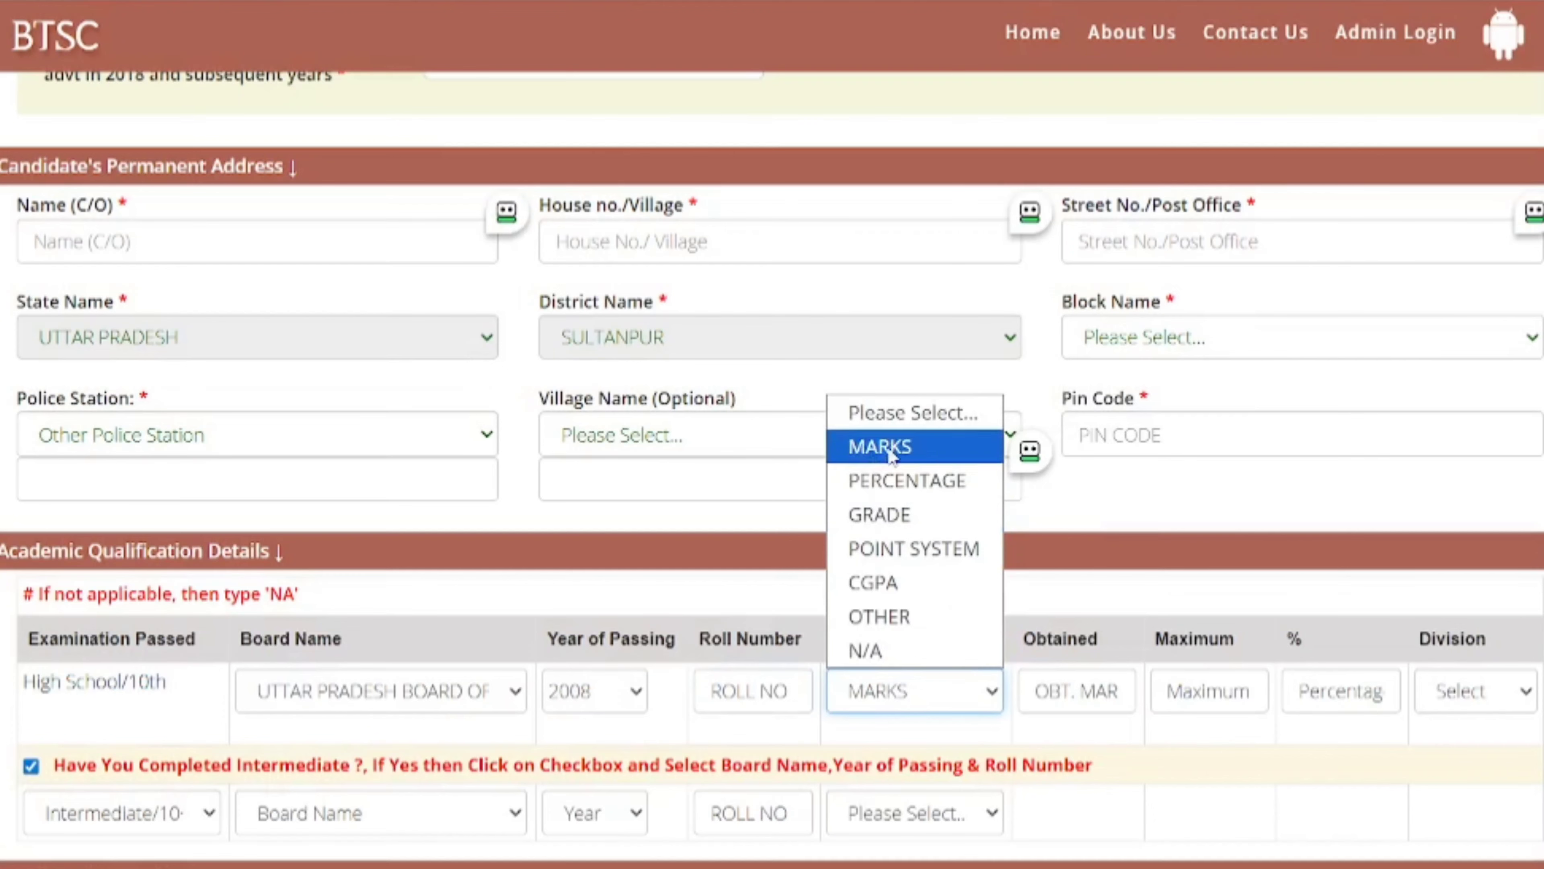
pyautogui.click(1054, 720)
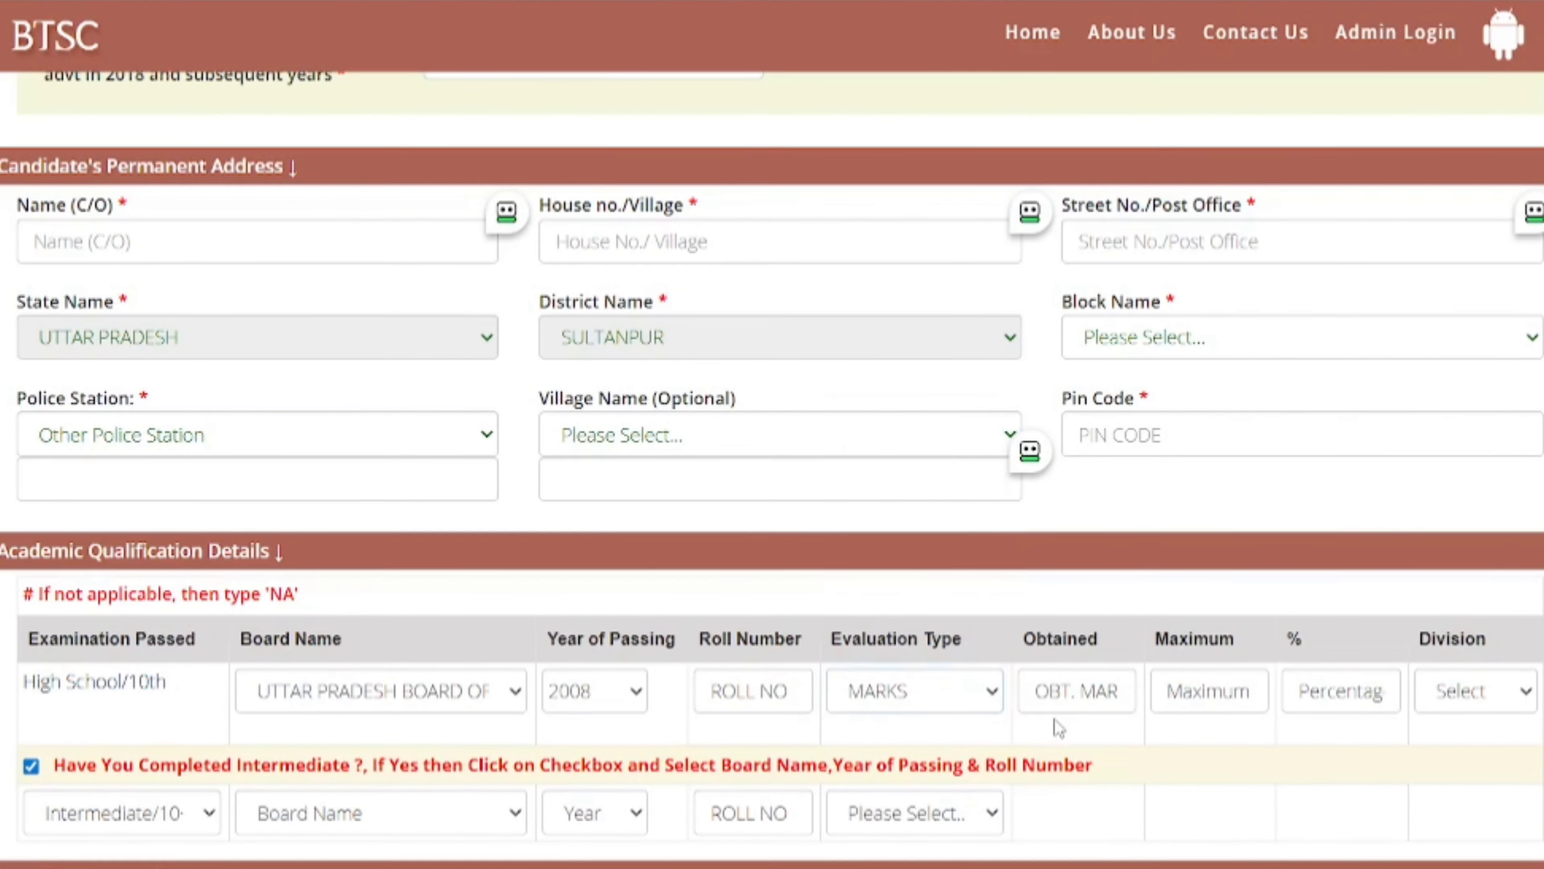
pyautogui.scroll(-2, 1054, 721)
# - Set Intermediate to Uttar Pradesh Board, passing year 2010, evaluation type MARKS
pyautogui.click(441, 711)
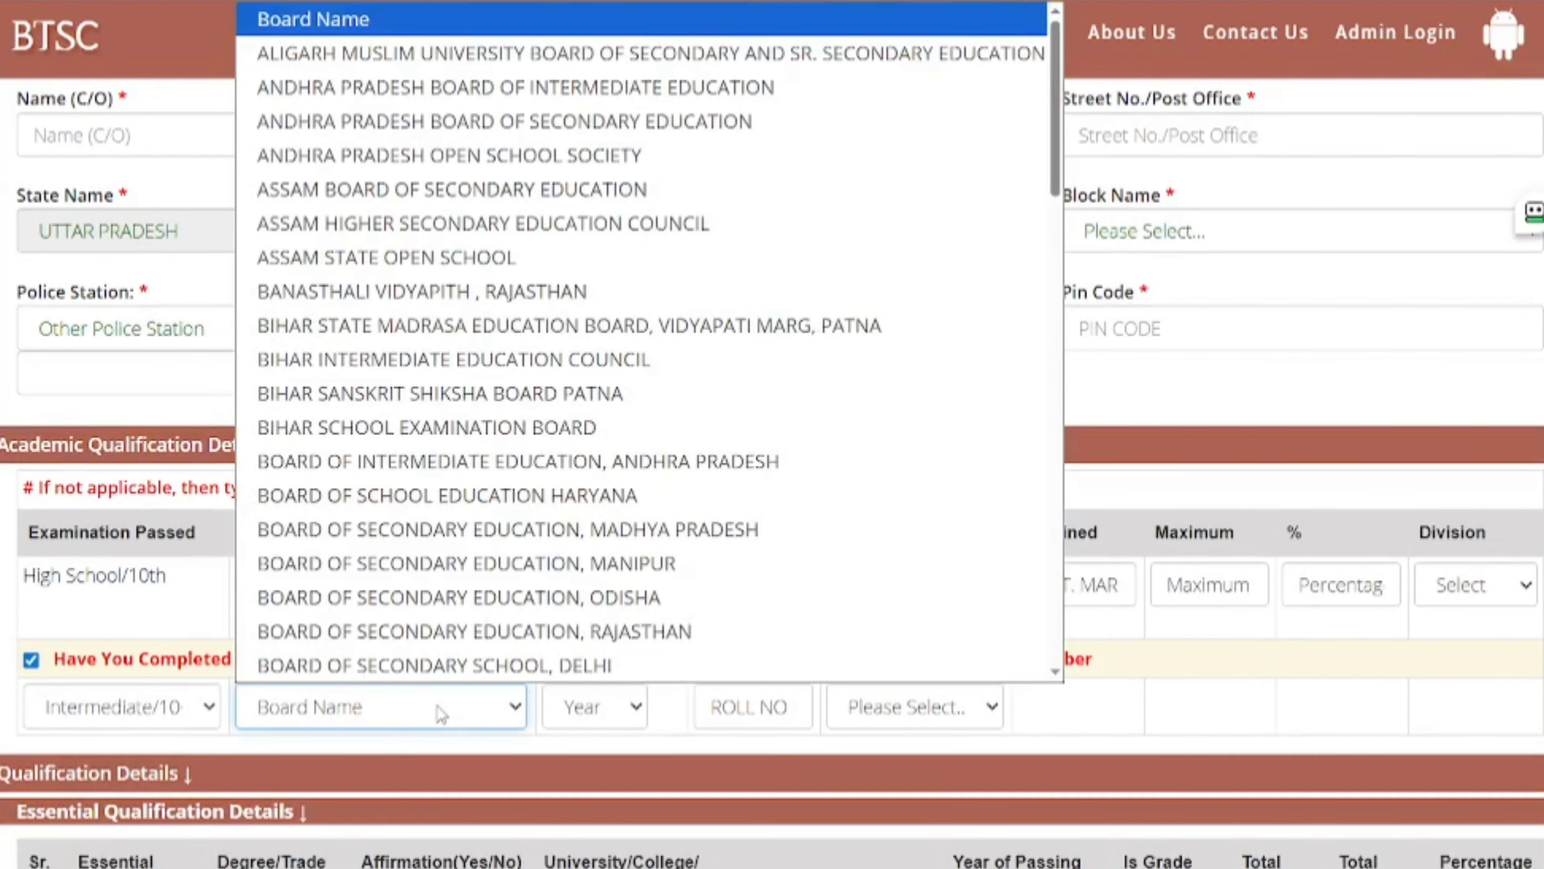
pyautogui.press('u')
pyautogui.press('Down')
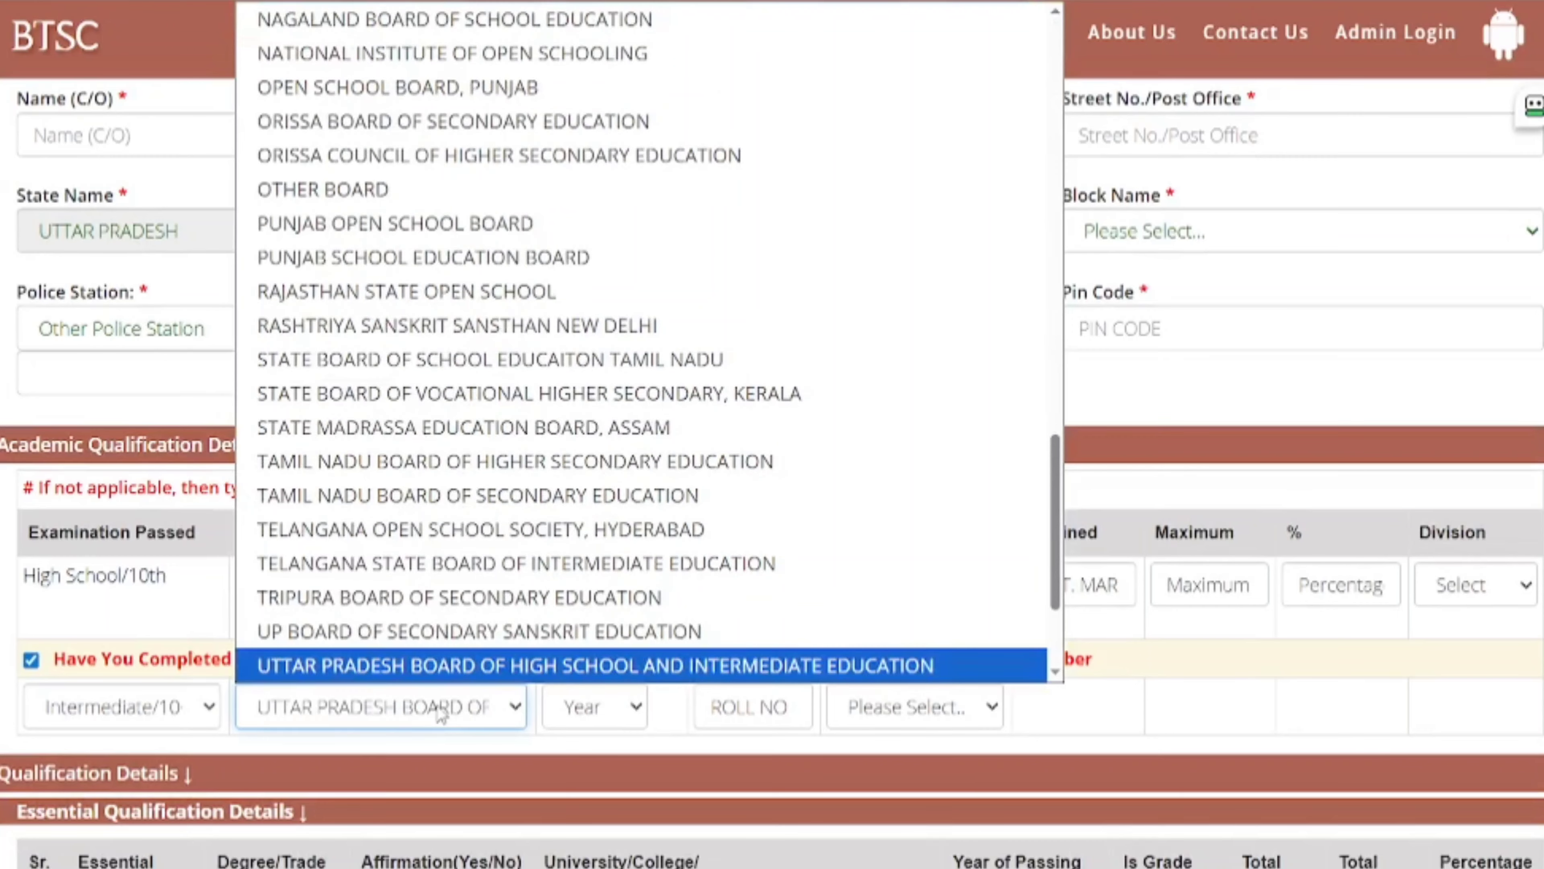
pyautogui.press('Return')
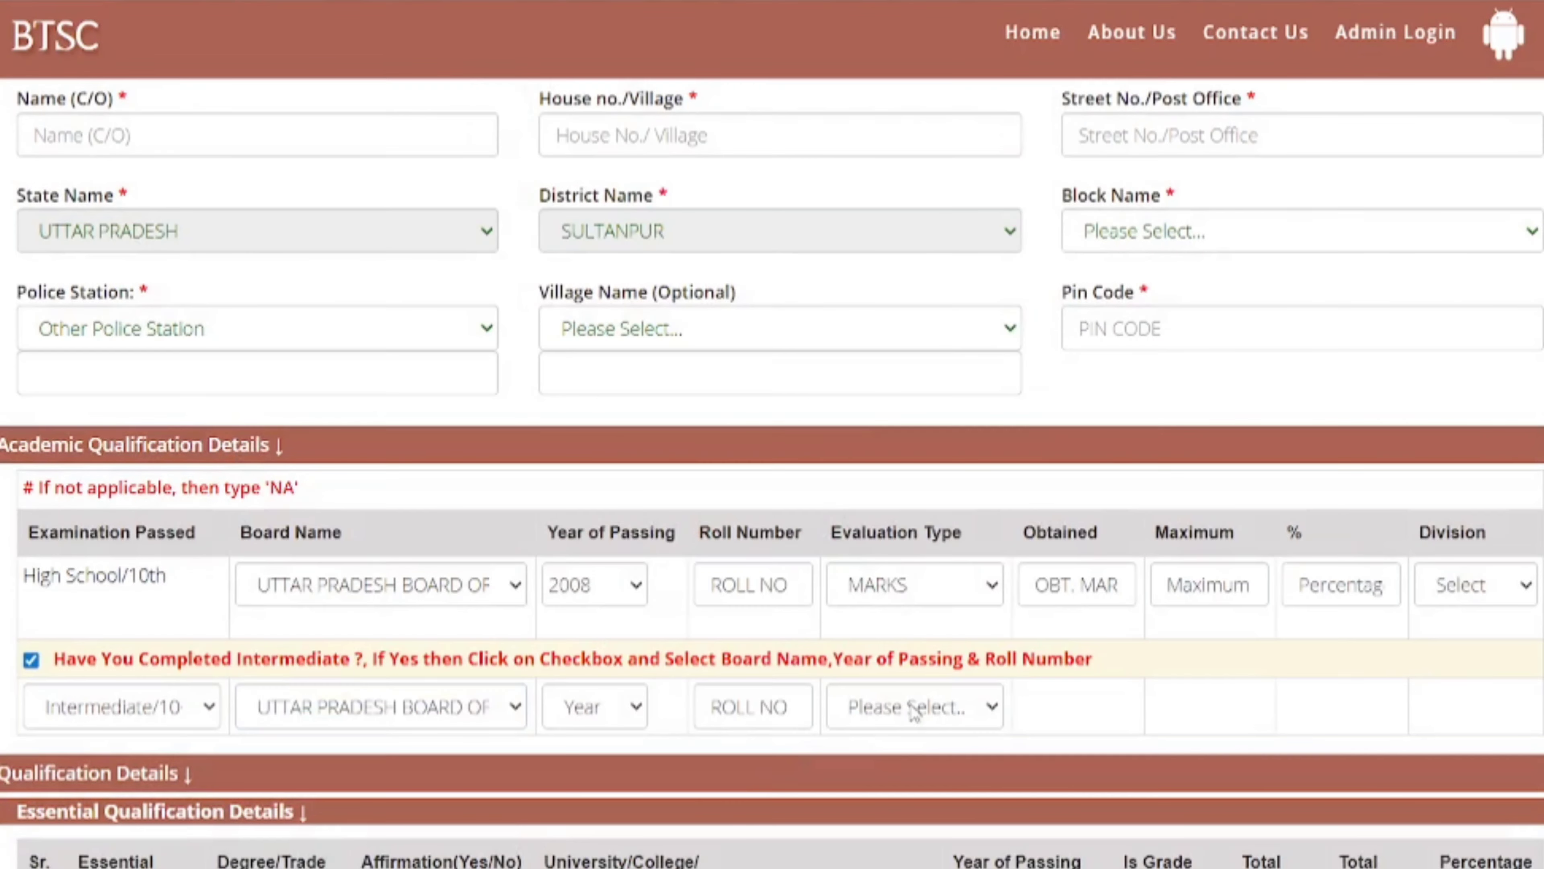
pyautogui.click(912, 708)
pyautogui.click(578, 704)
pyautogui.click(576, 704)
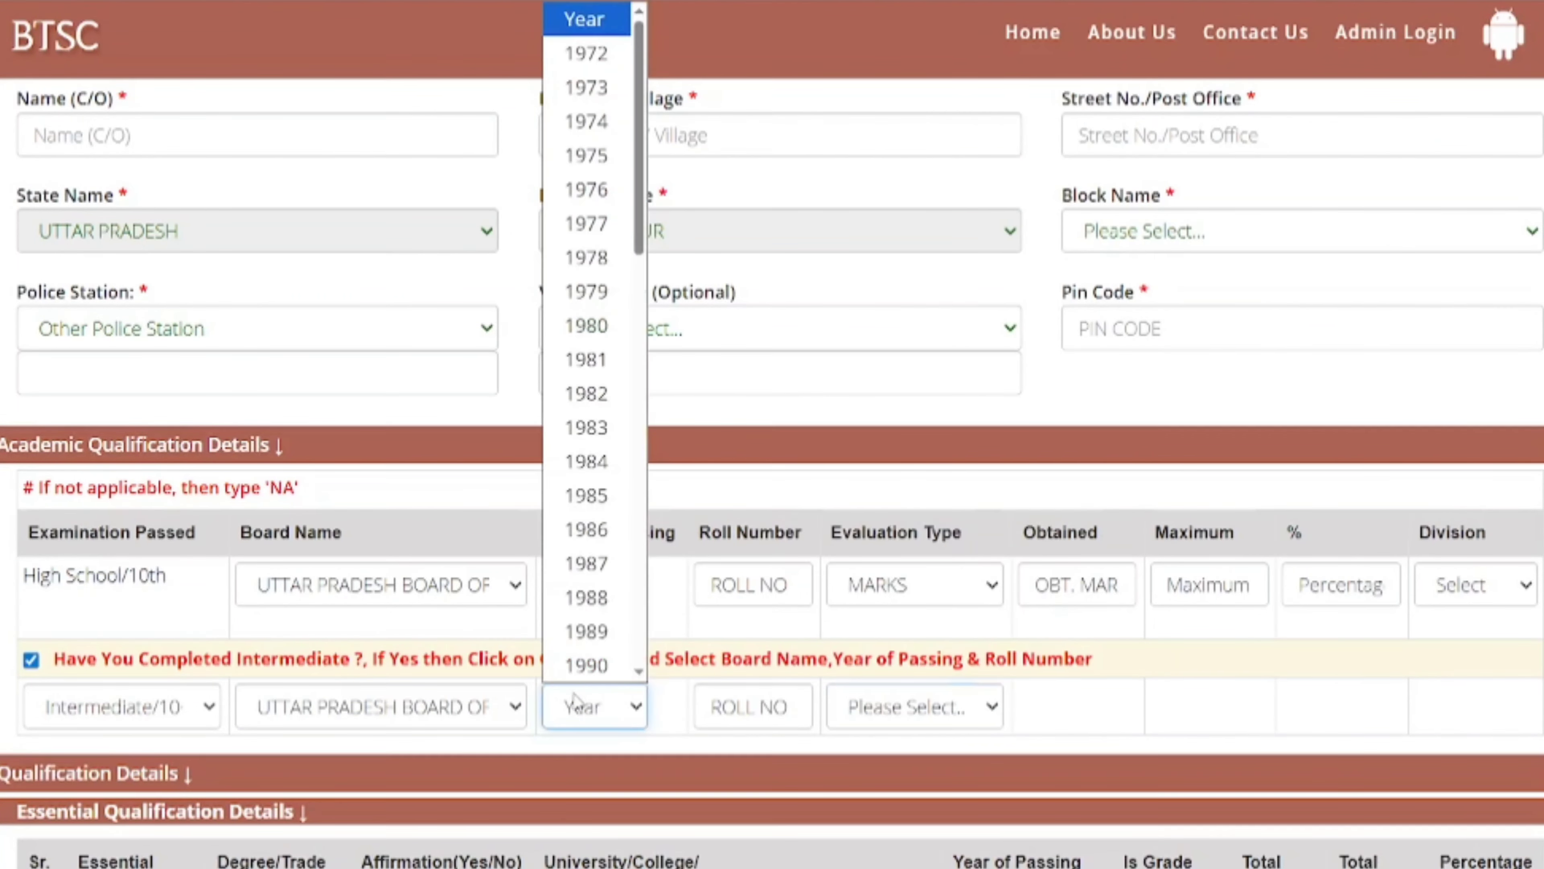
pyautogui.write('2010')
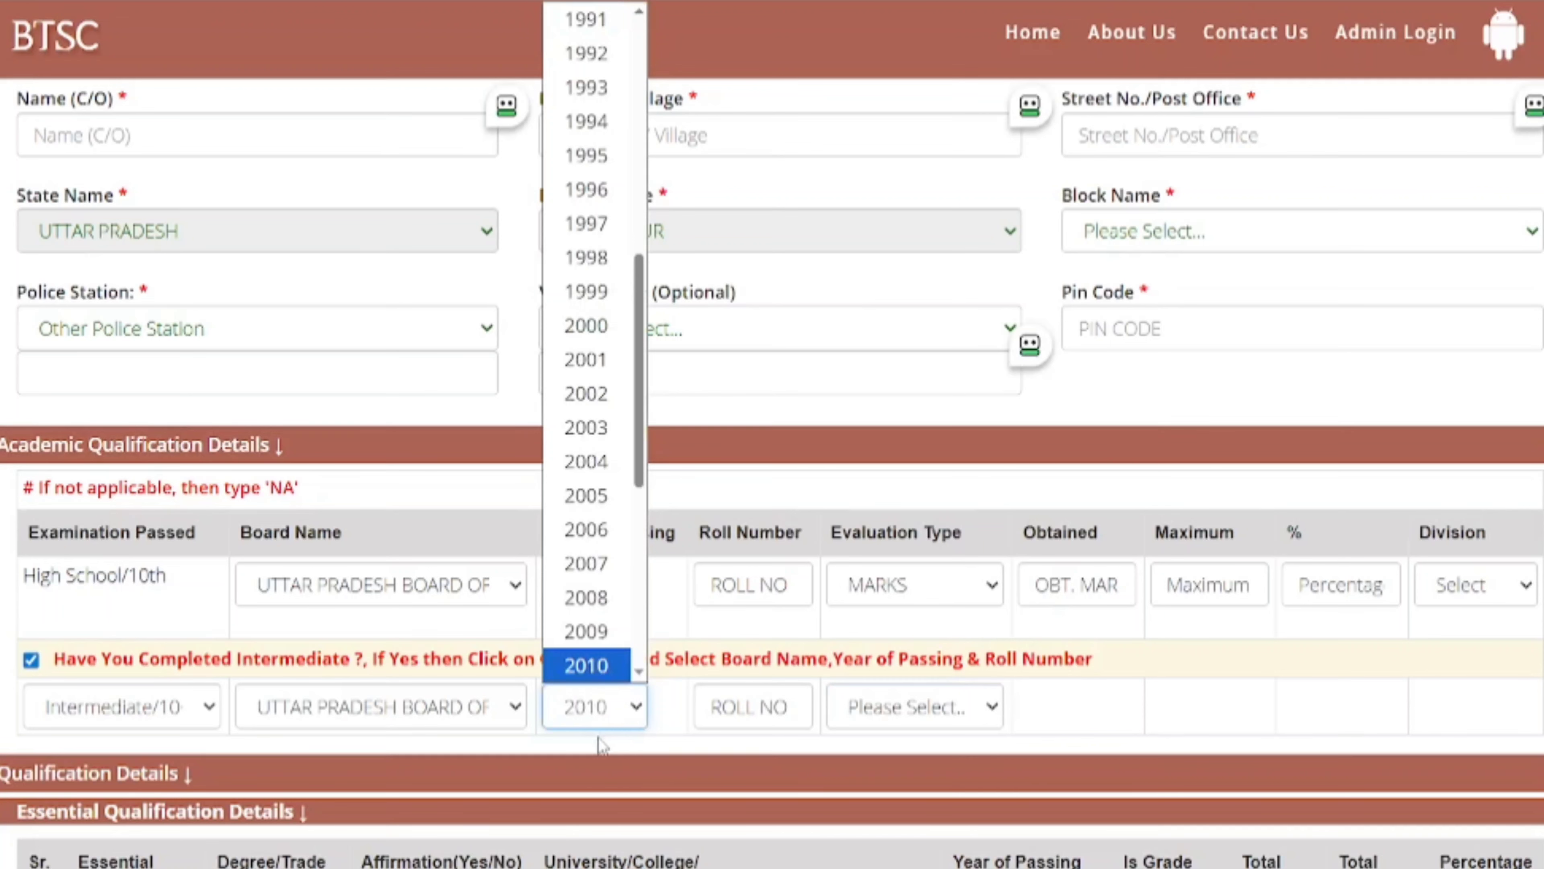
pyautogui.press('Return')
pyautogui.click(925, 713)
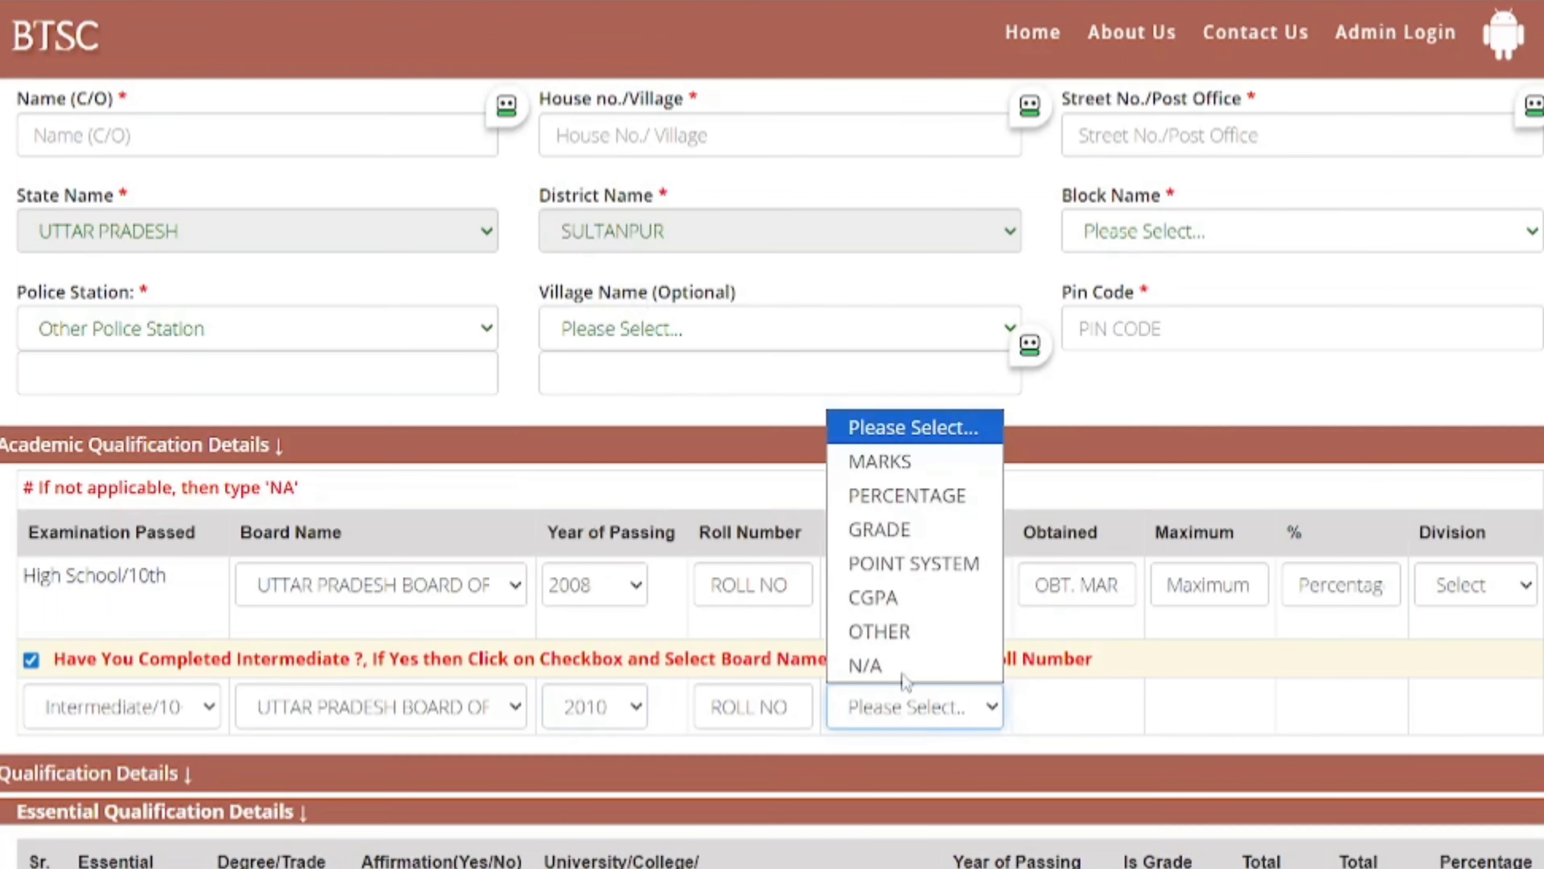
pyautogui.click(887, 476)
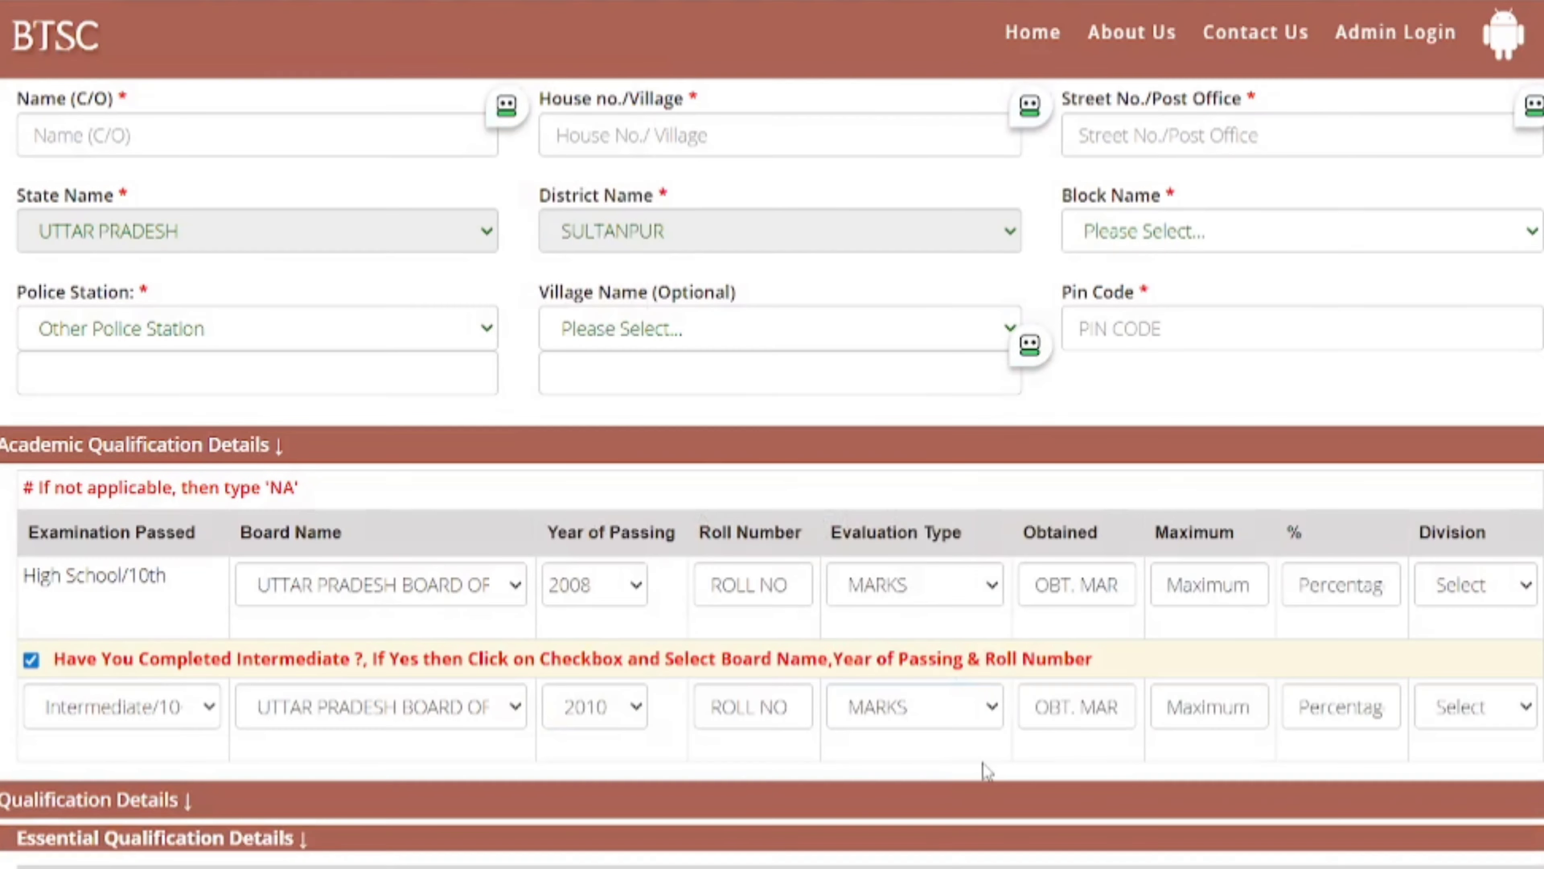
pyautogui.click(1088, 718)
pyautogui.click(1206, 709)
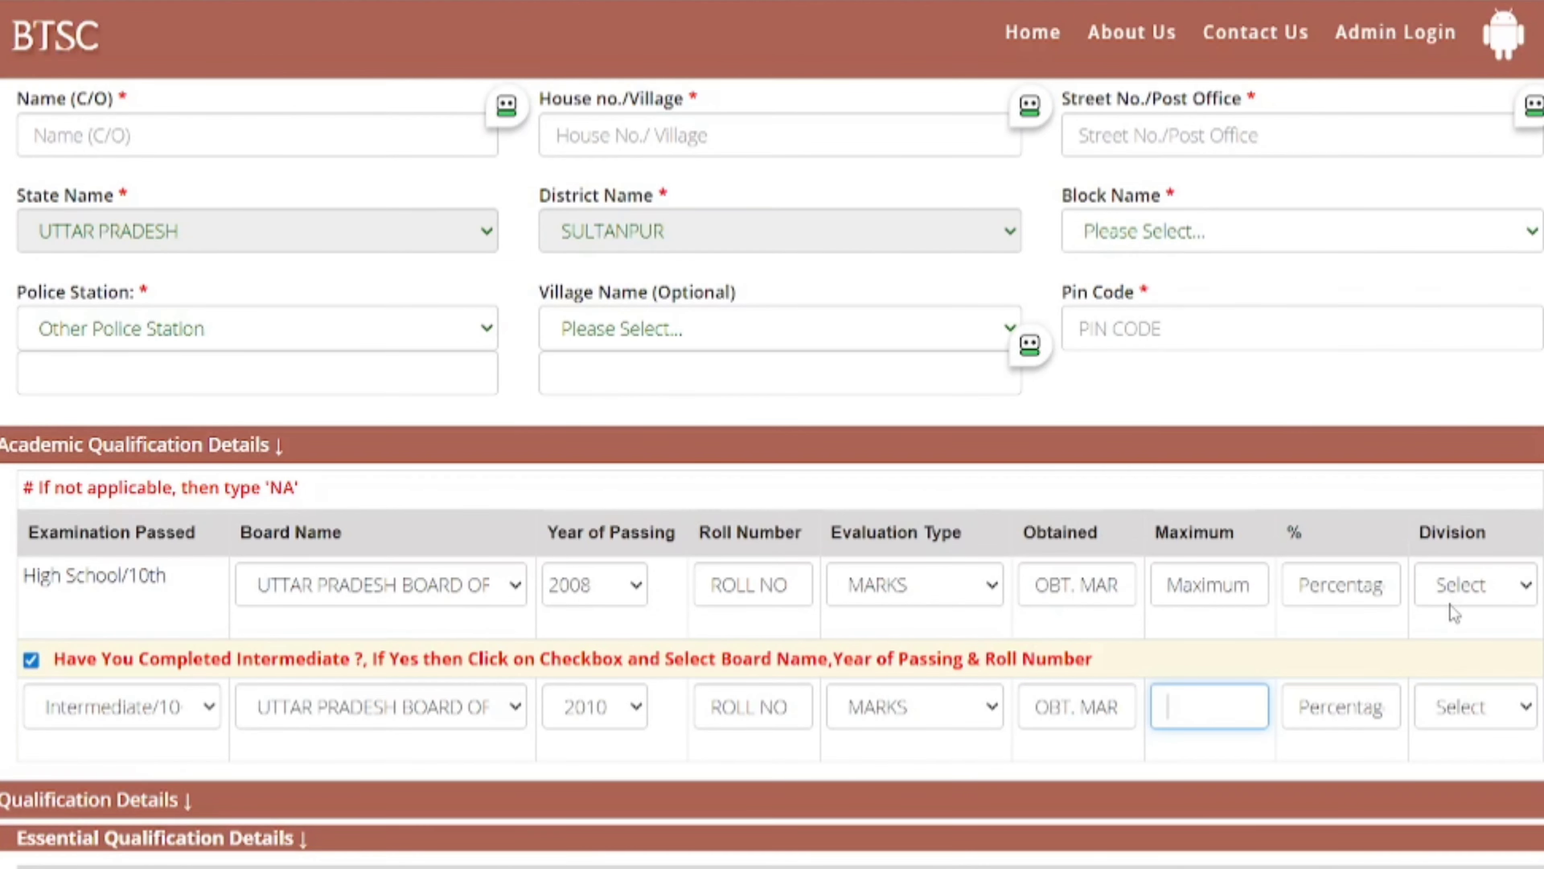
pyautogui.scroll(-4, 1450, 605)
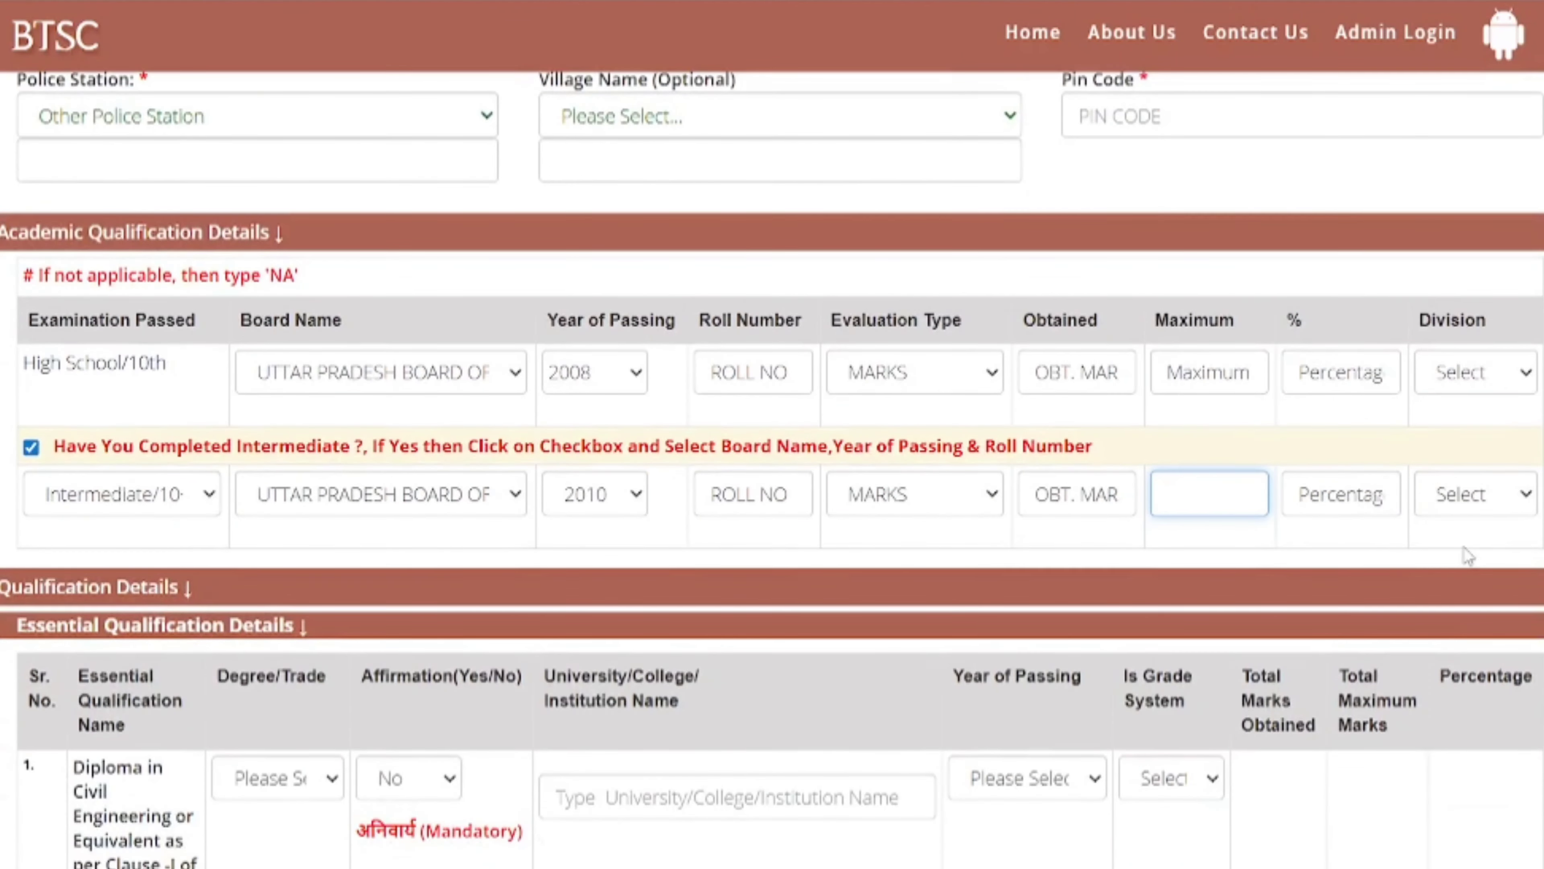
# - Set the diploma Degree/Trade to 'Diploma Institute Situated Outside Bihar' and the affirmation to Yes
pyautogui.click(1475, 537)
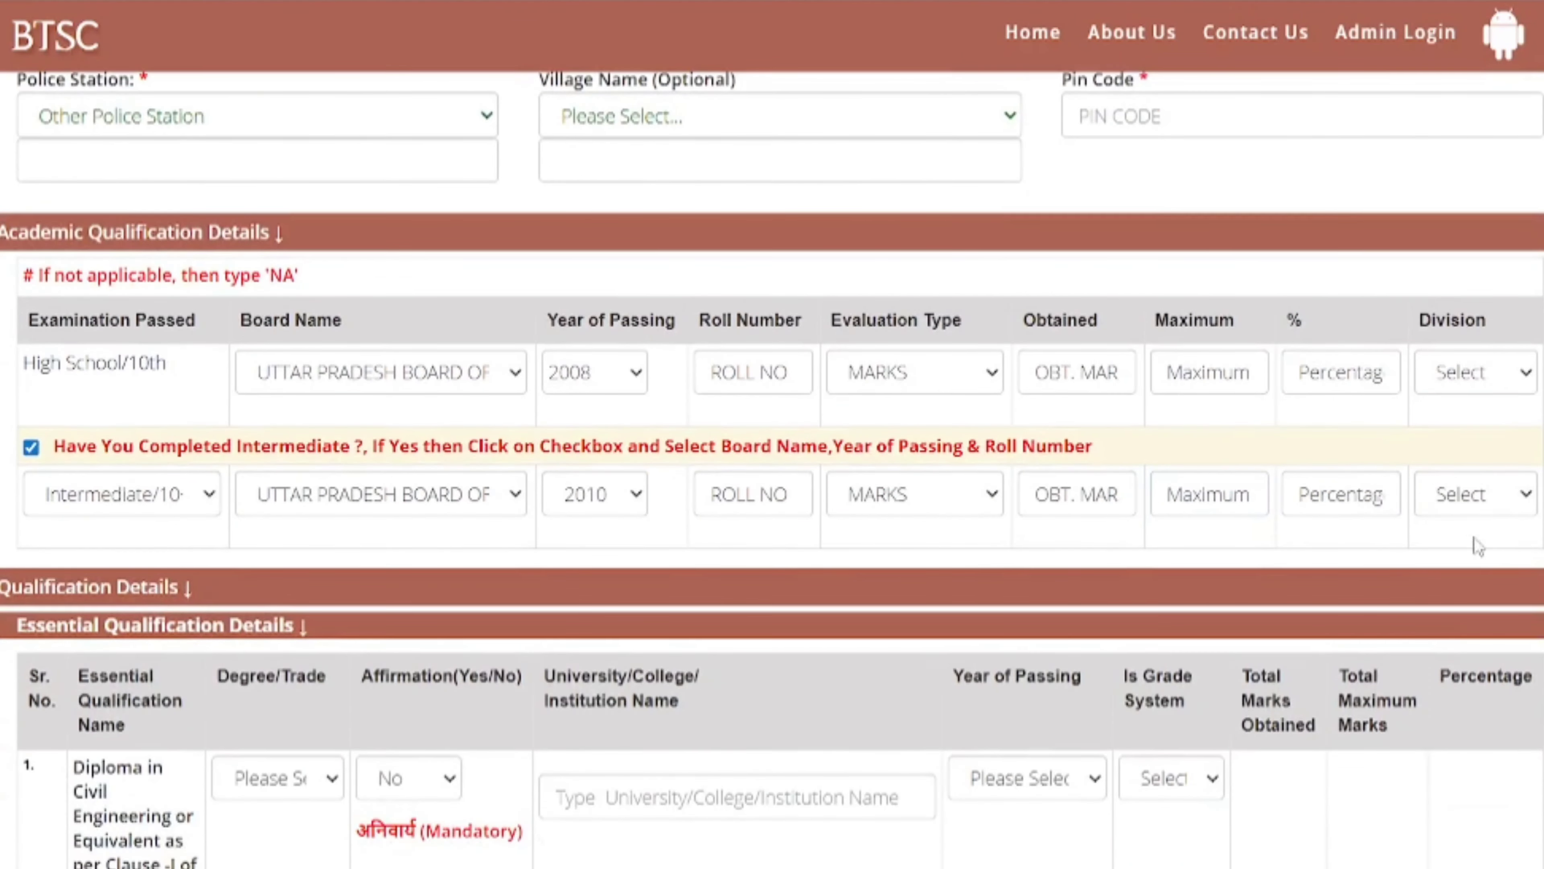
pyautogui.scroll(-2, 1475, 530)
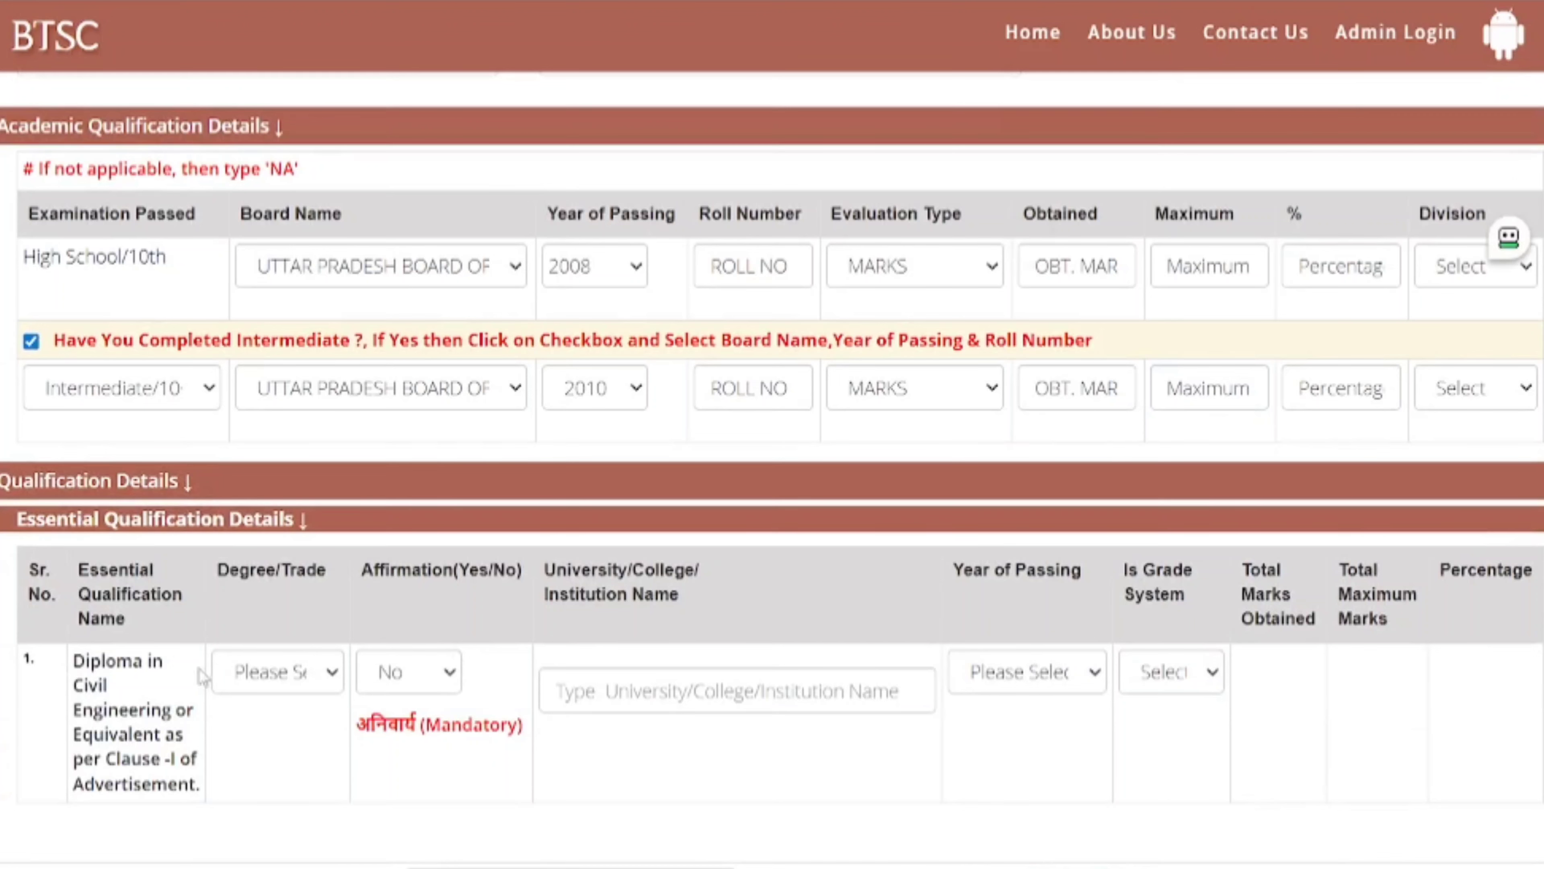
pyautogui.click(266, 672)
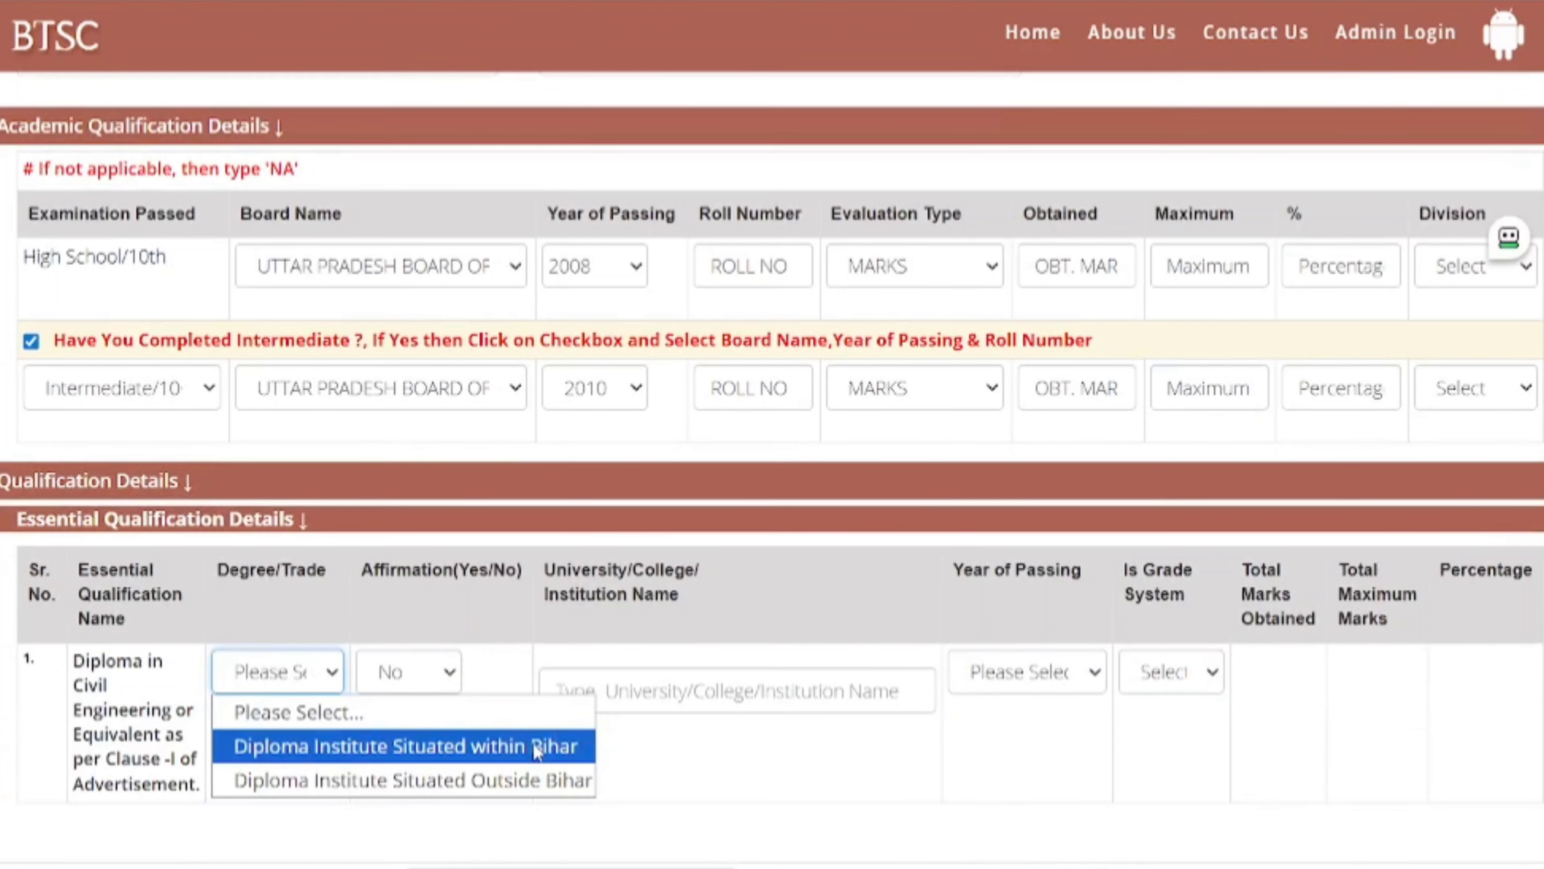
pyautogui.click(466, 781)
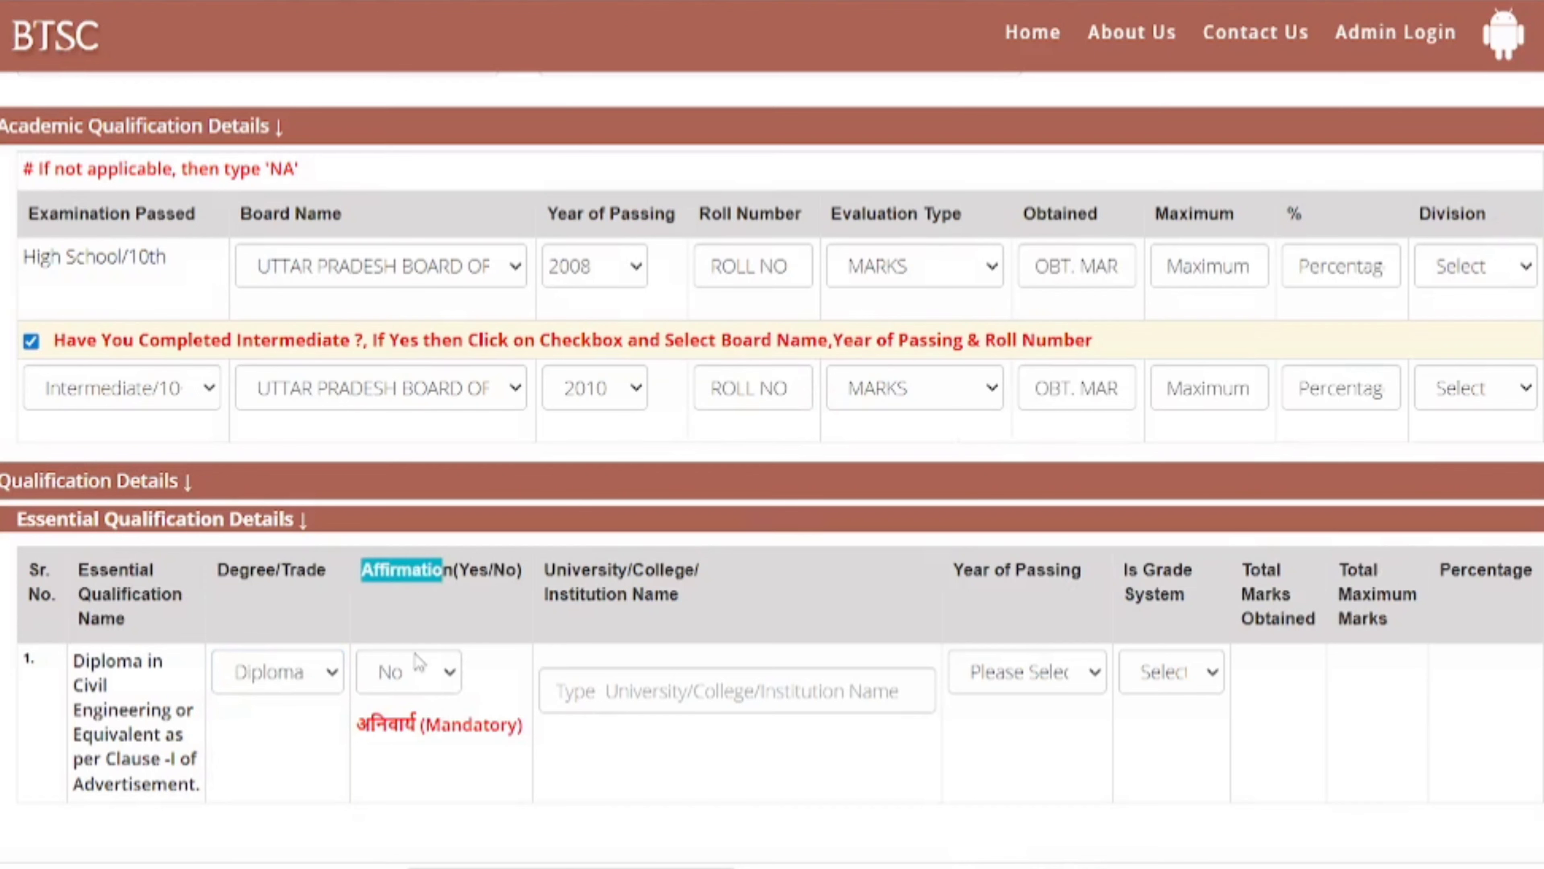
pyautogui.click(418, 669)
pyautogui.click(416, 737)
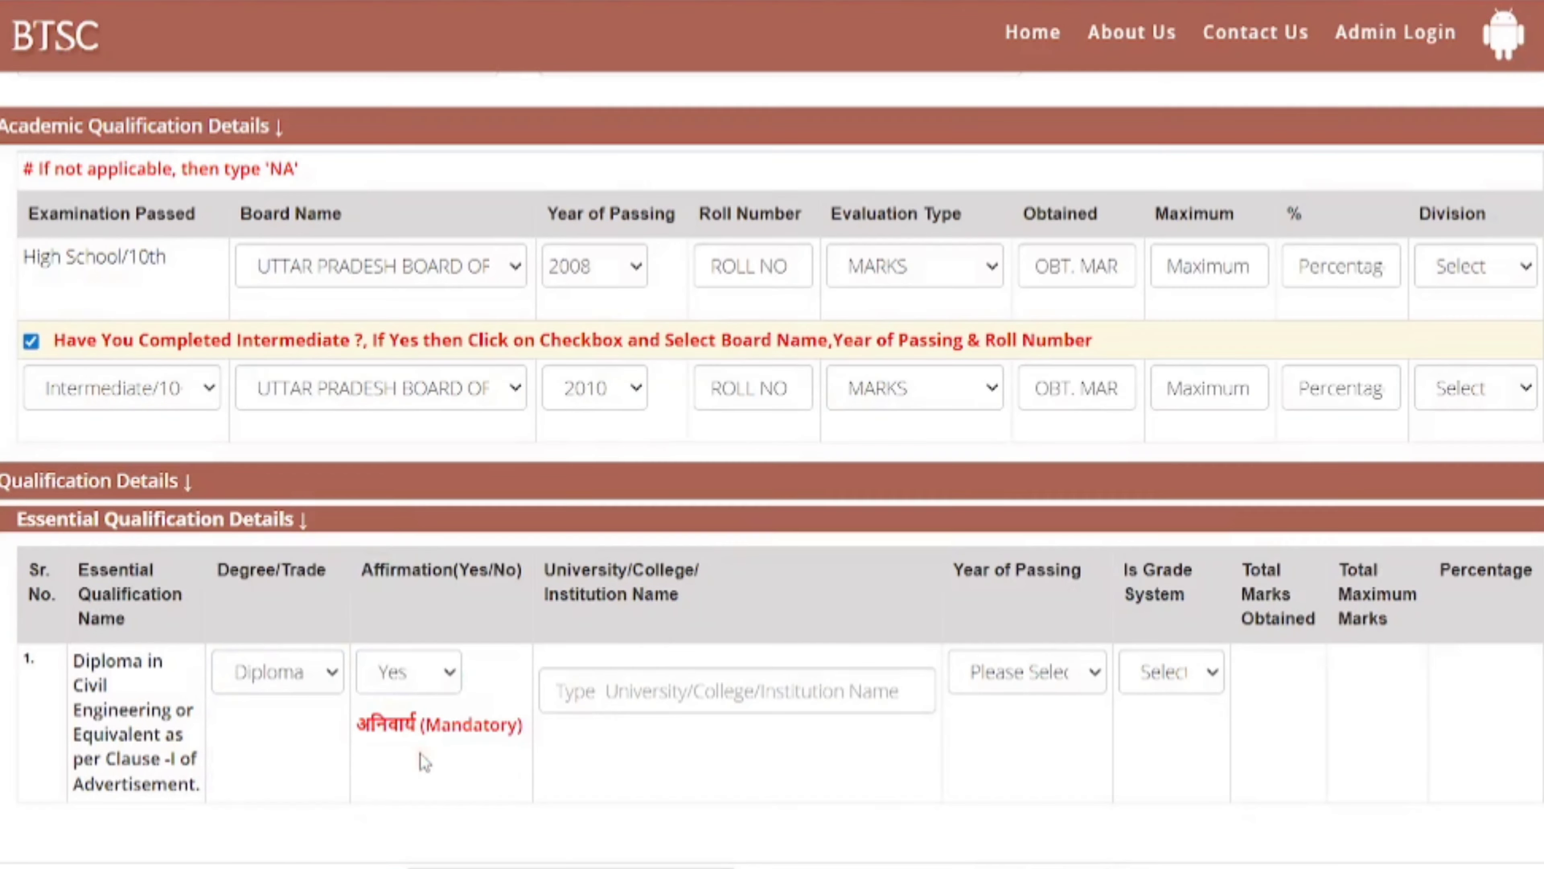
# - Set the year of passing to 2014, the institution to BTEUP LUCKNOW, and Is Grade System to No
pyautogui.click(1014, 685)
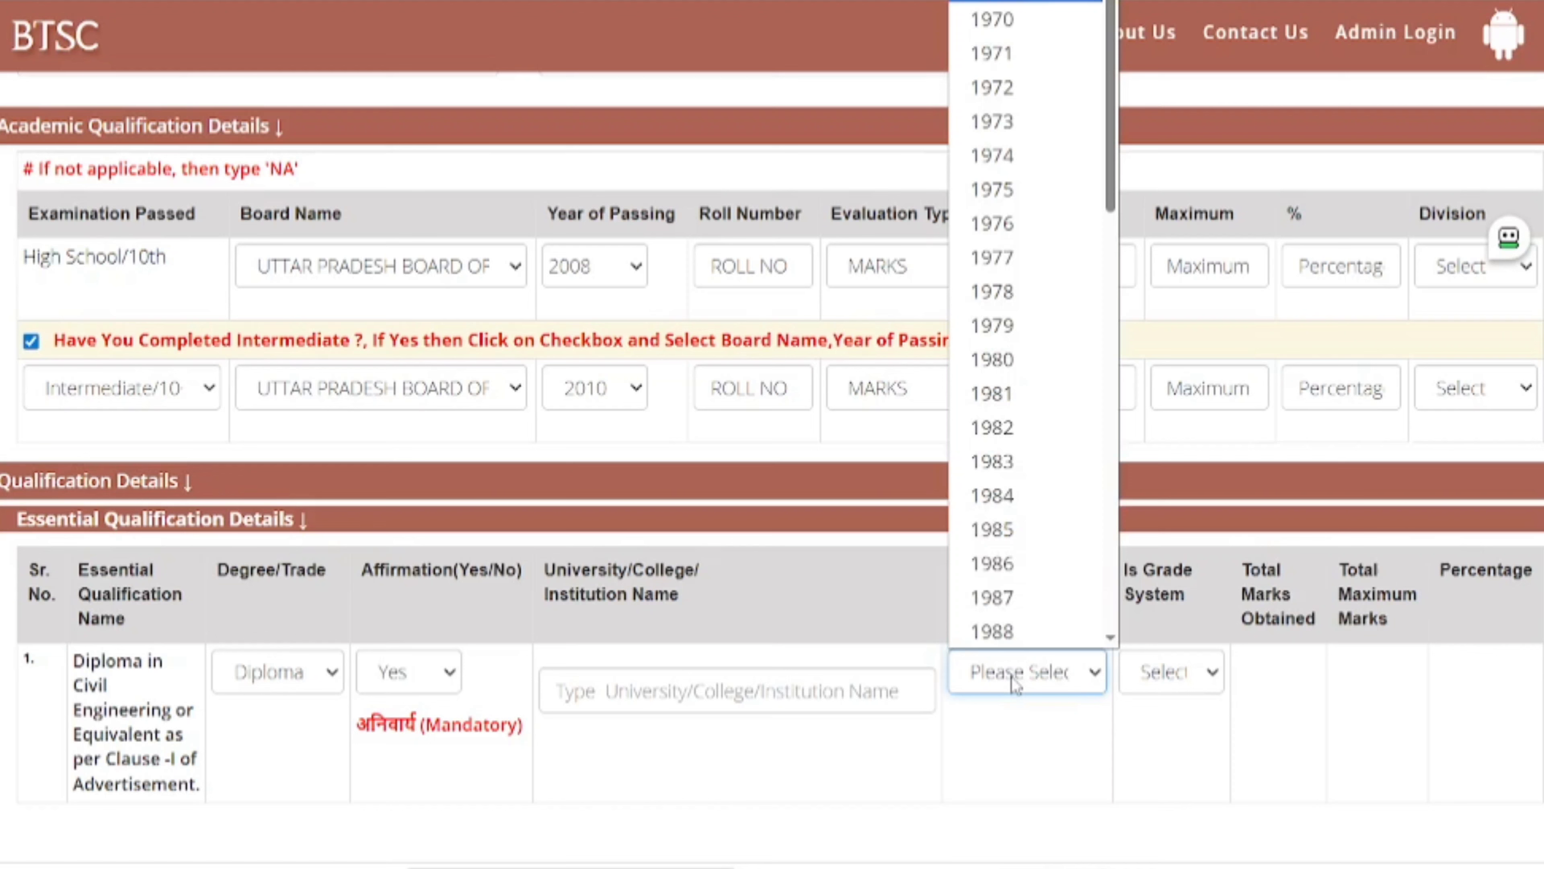
pyautogui.write('2014')
pyautogui.press('Return')
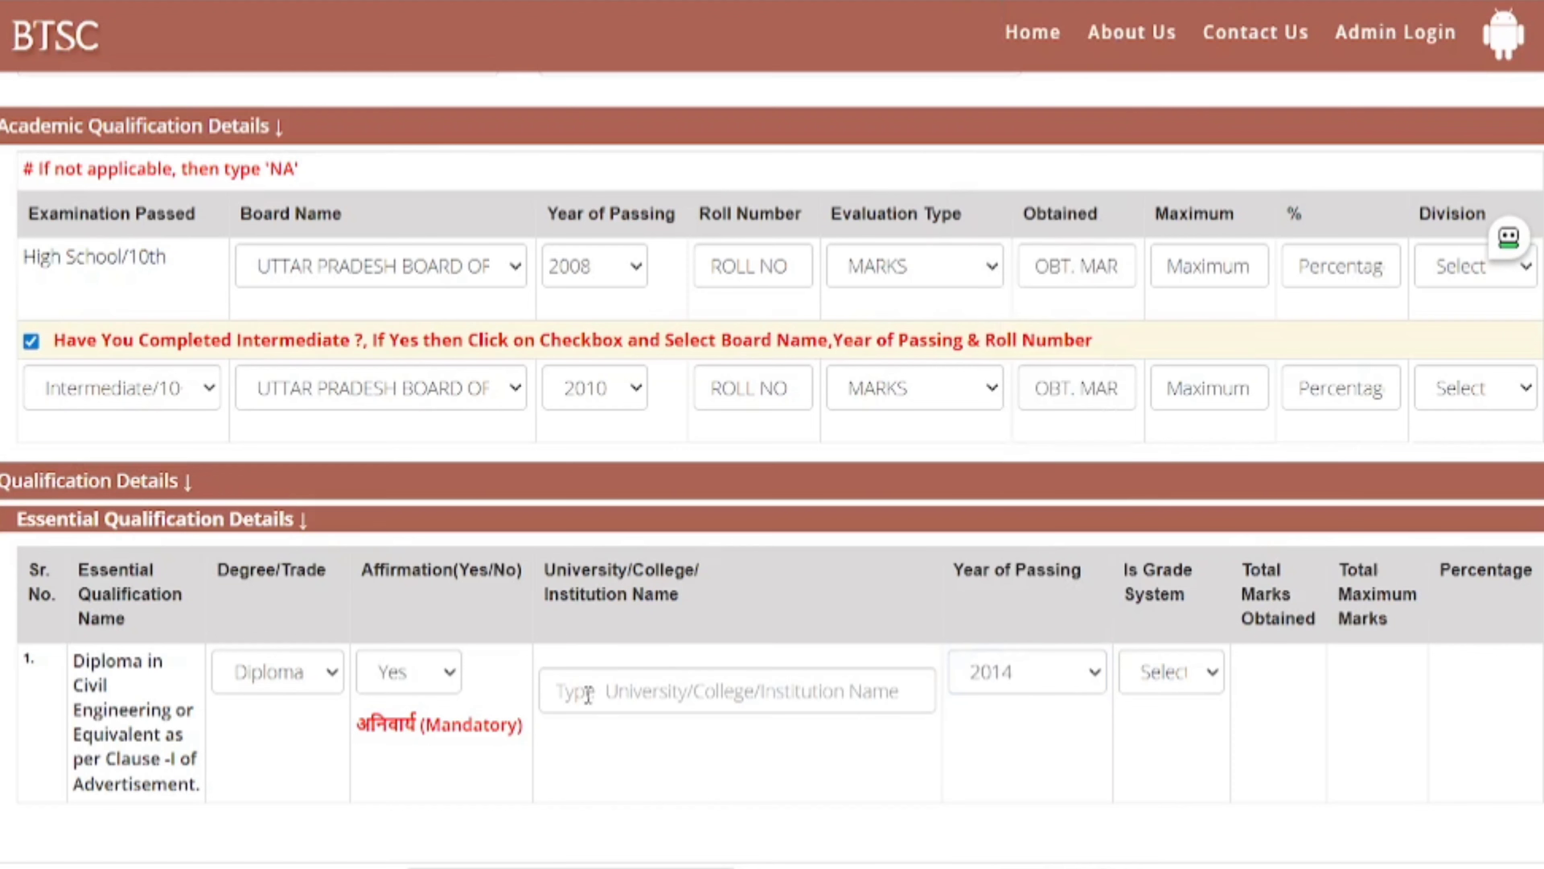
pyautogui.click(651, 692)
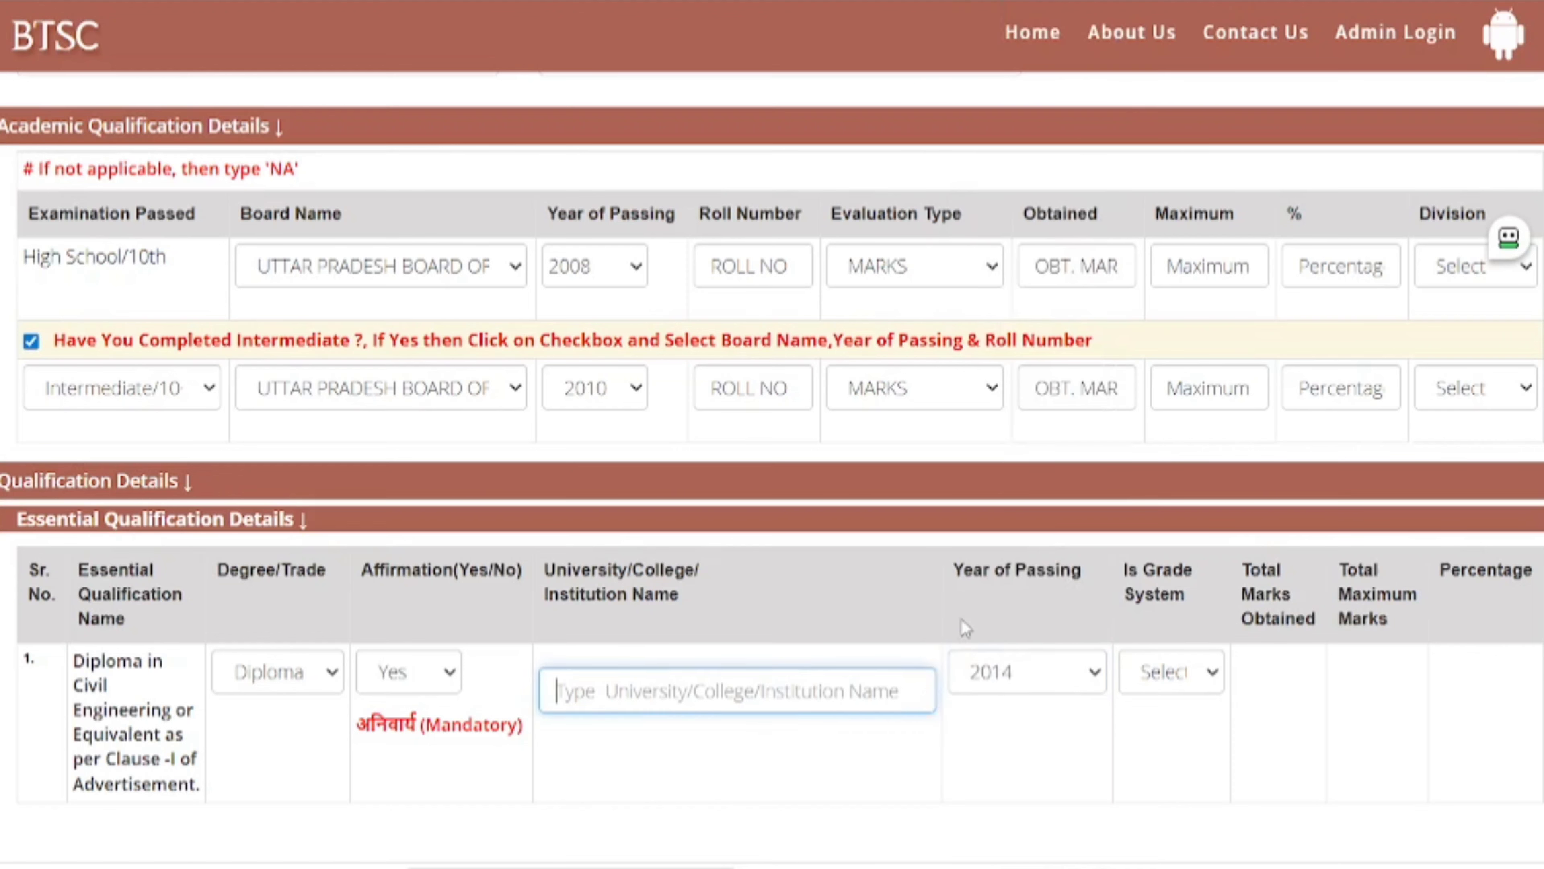
pyautogui.moveTo(1124, 570); pyautogui.dragTo(1153, 594)
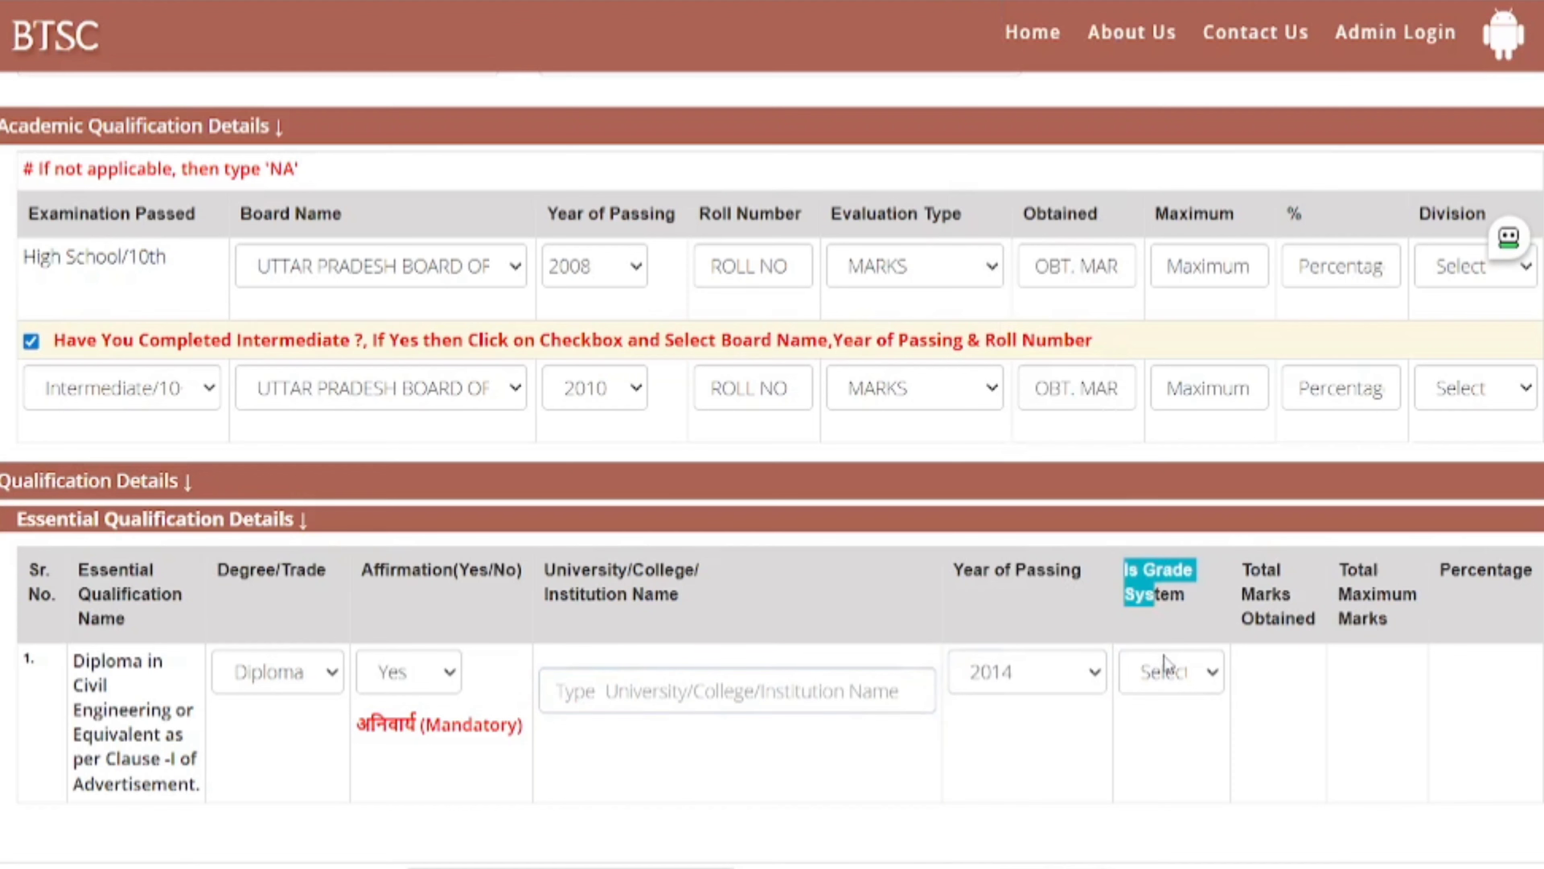
pyautogui.click(1167, 682)
pyautogui.click(1158, 744)
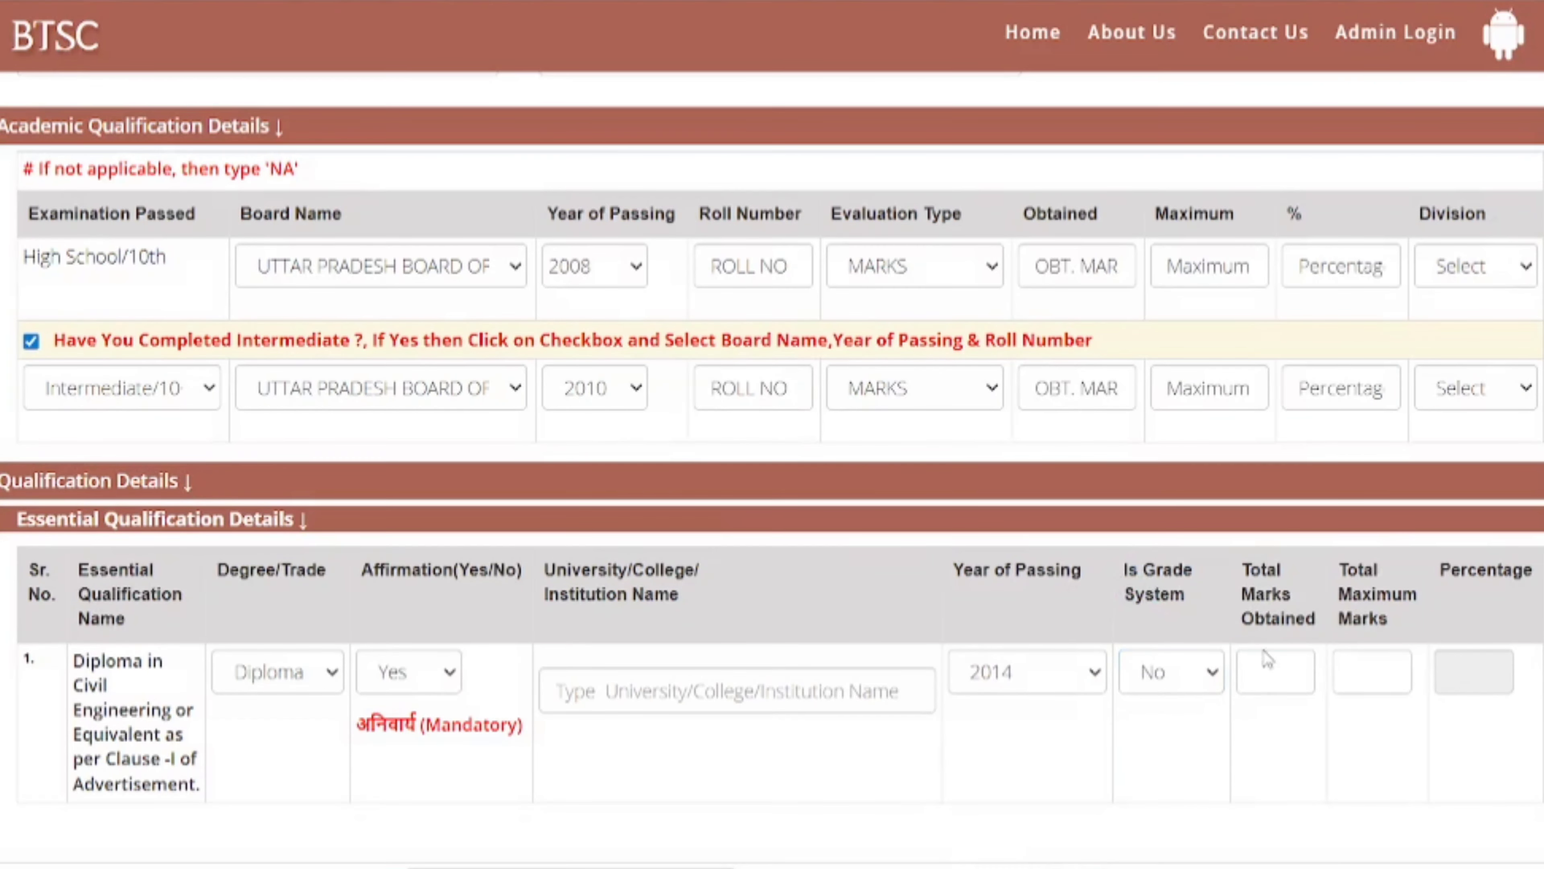
pyautogui.click(1269, 665)
pyautogui.moveTo(1359, 570); pyautogui.dragTo(1377, 570)
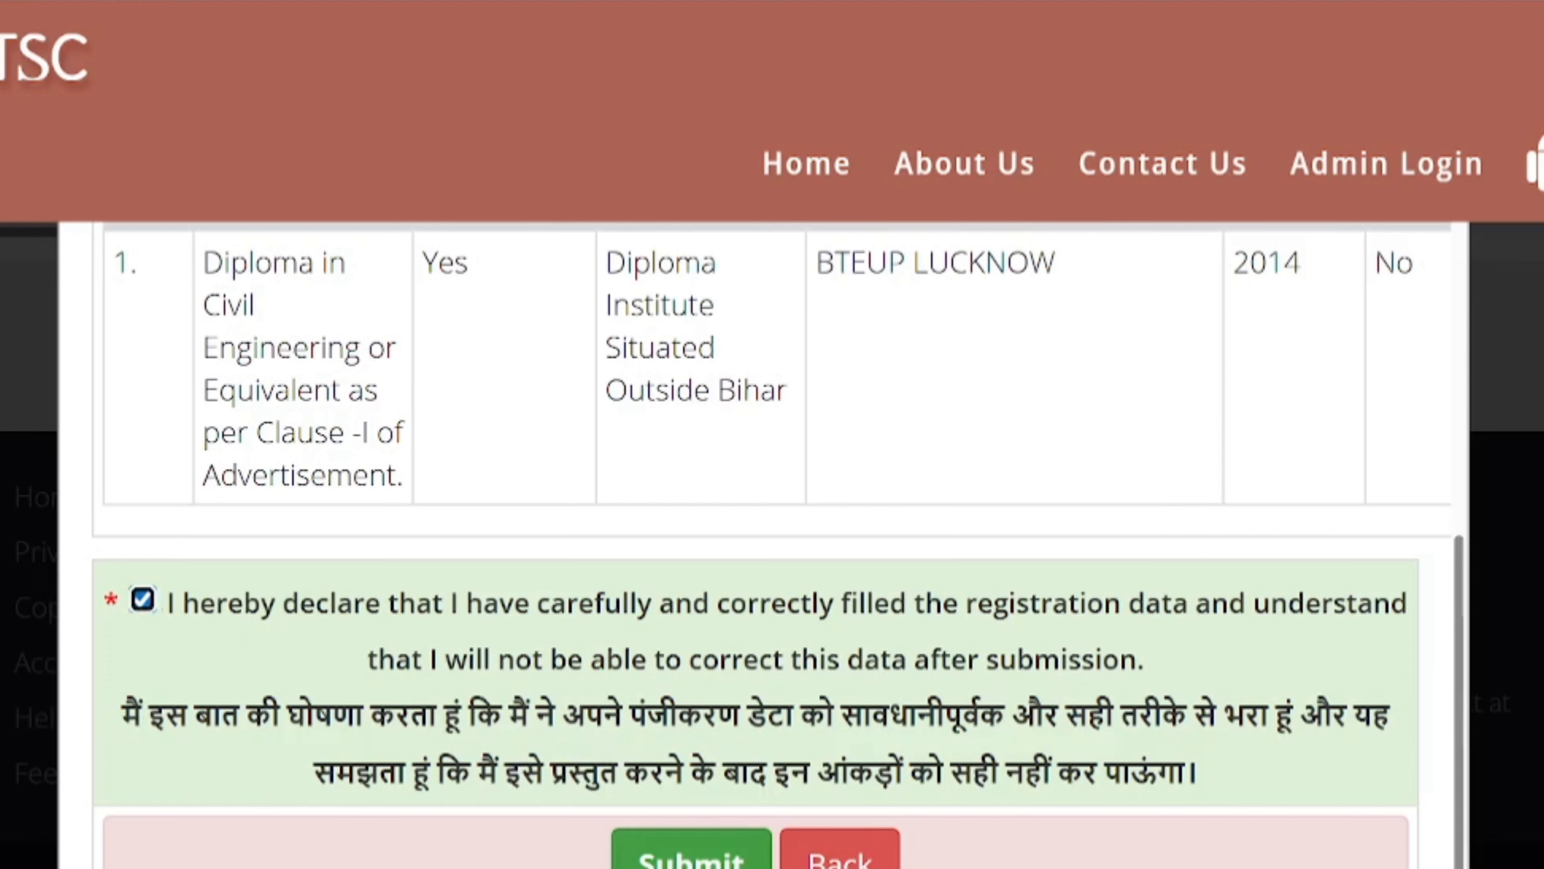
# - Submit the registration details and confirm the browser prompt with OK
pyautogui.click(692, 855)
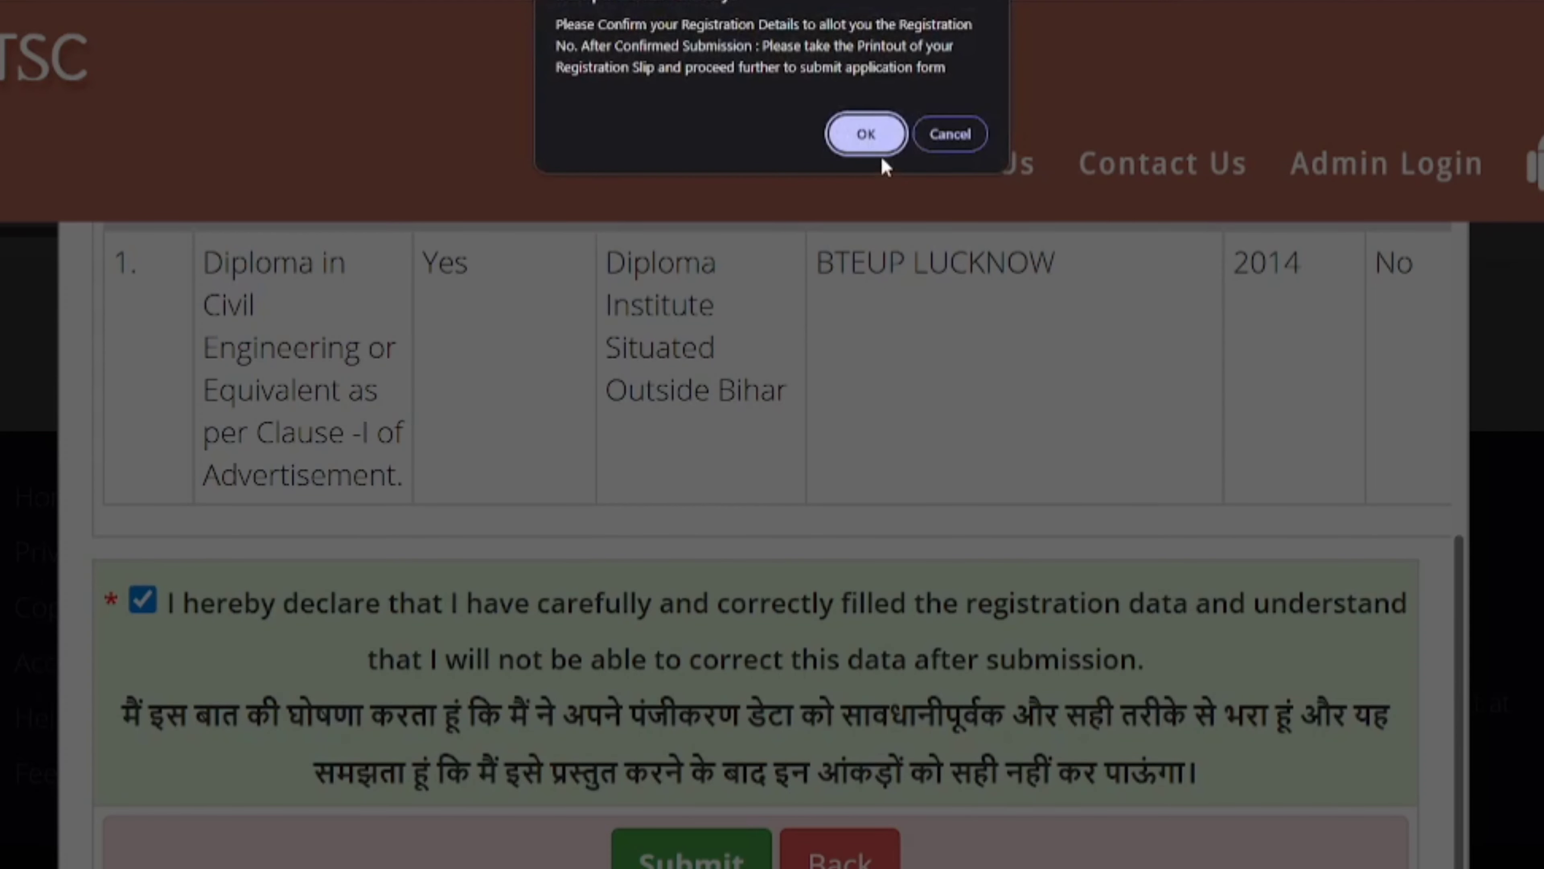
pyautogui.click(875, 143)
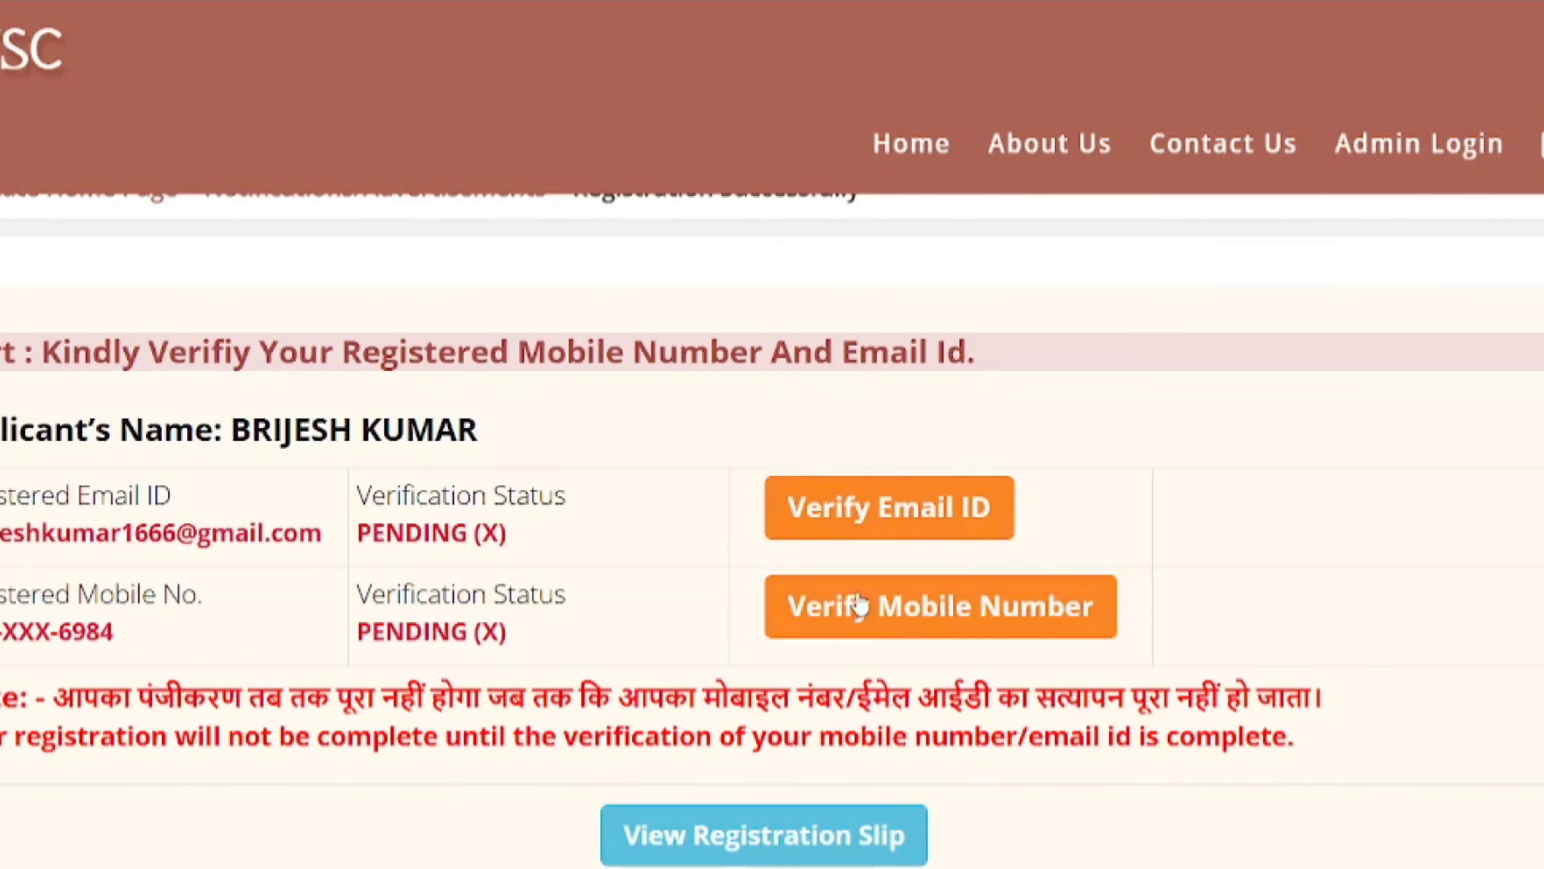
# - Verify the mobile number and e-mail ID with their OTPs, then open the registration slip confirmation
pyautogui.click(814, 607)
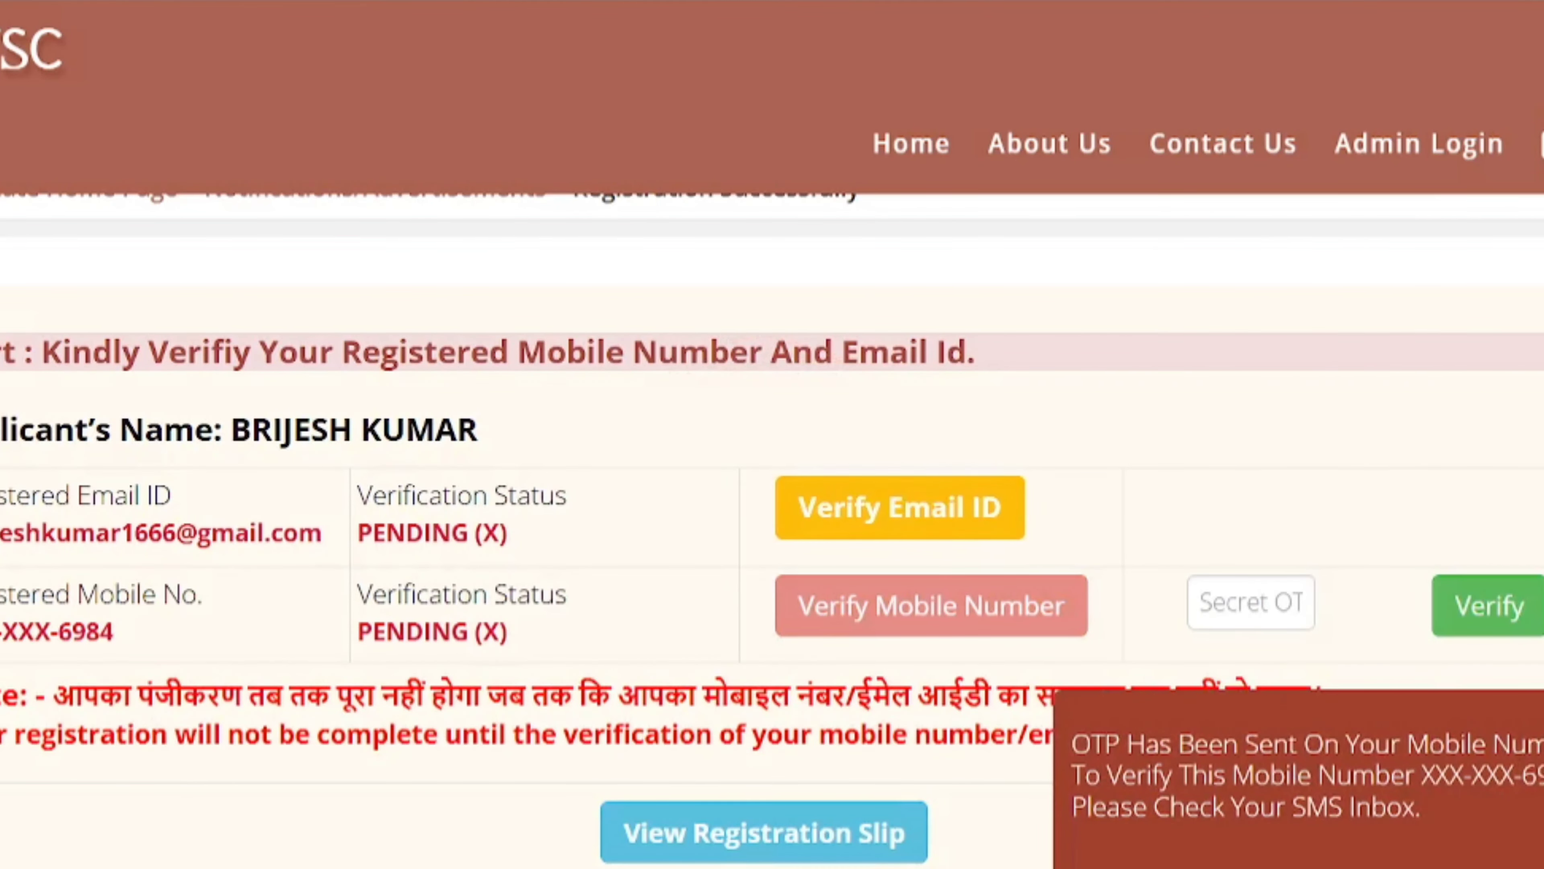
pyautogui.click(851, 508)
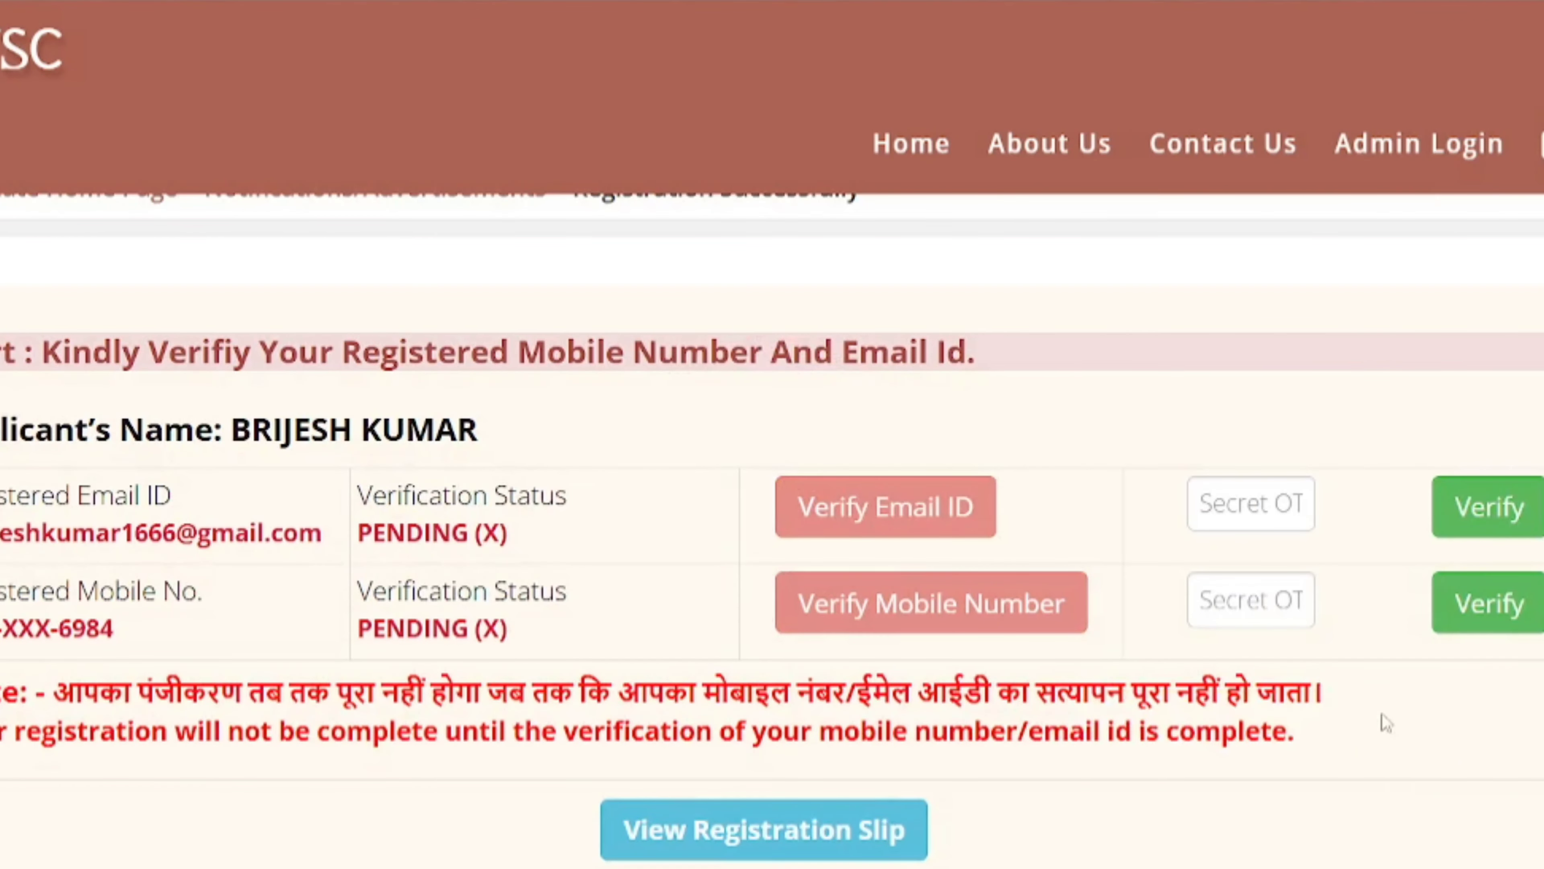
pyautogui.click(1287, 608)
pyautogui.click(1277, 530)
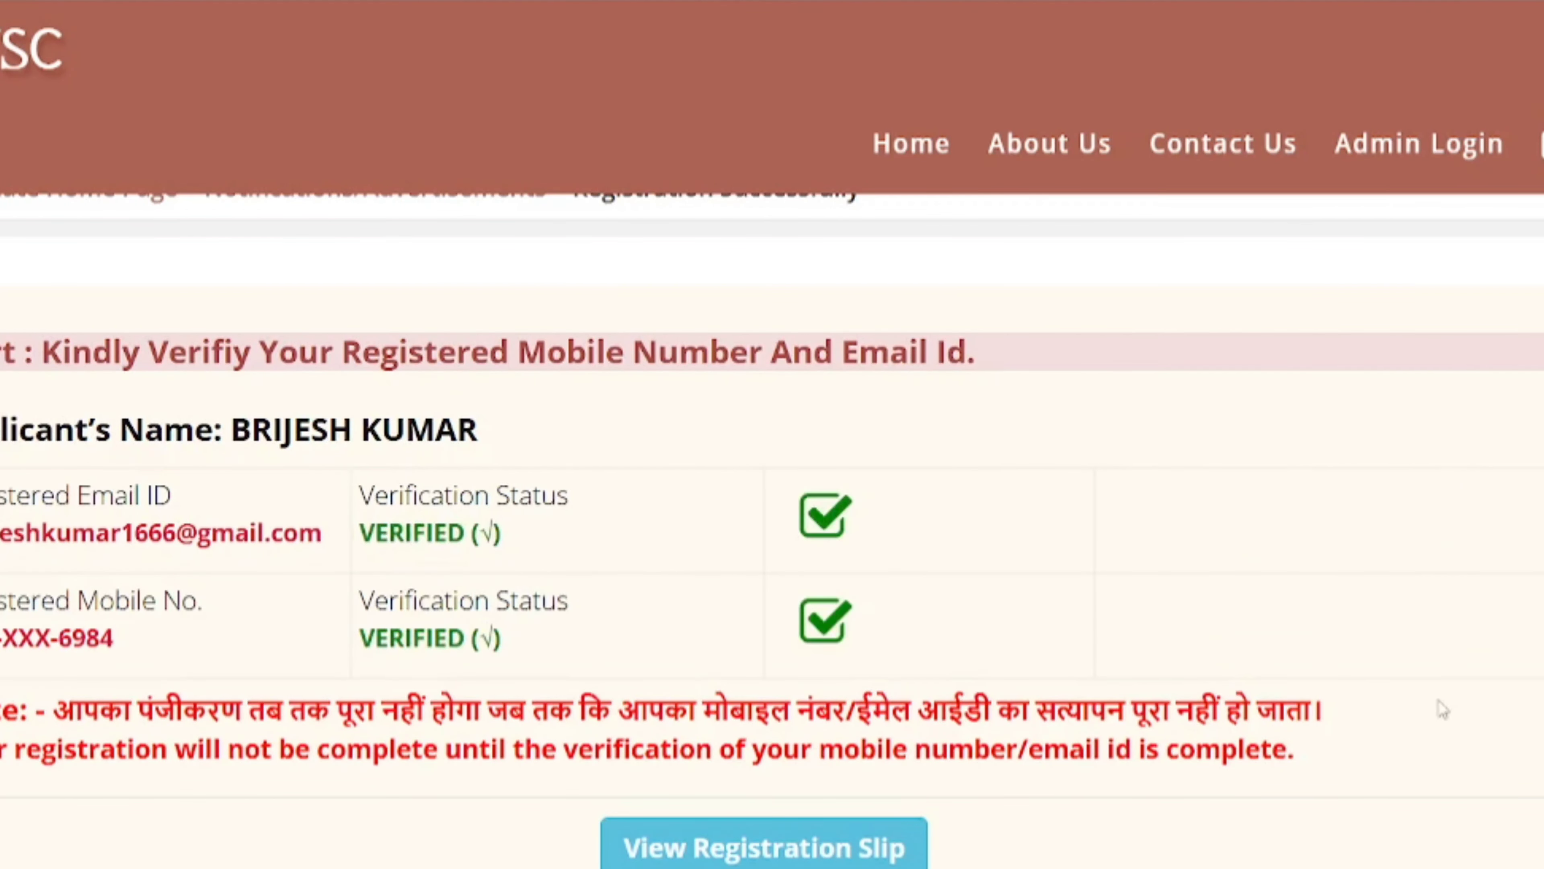
pyautogui.click(793, 858)
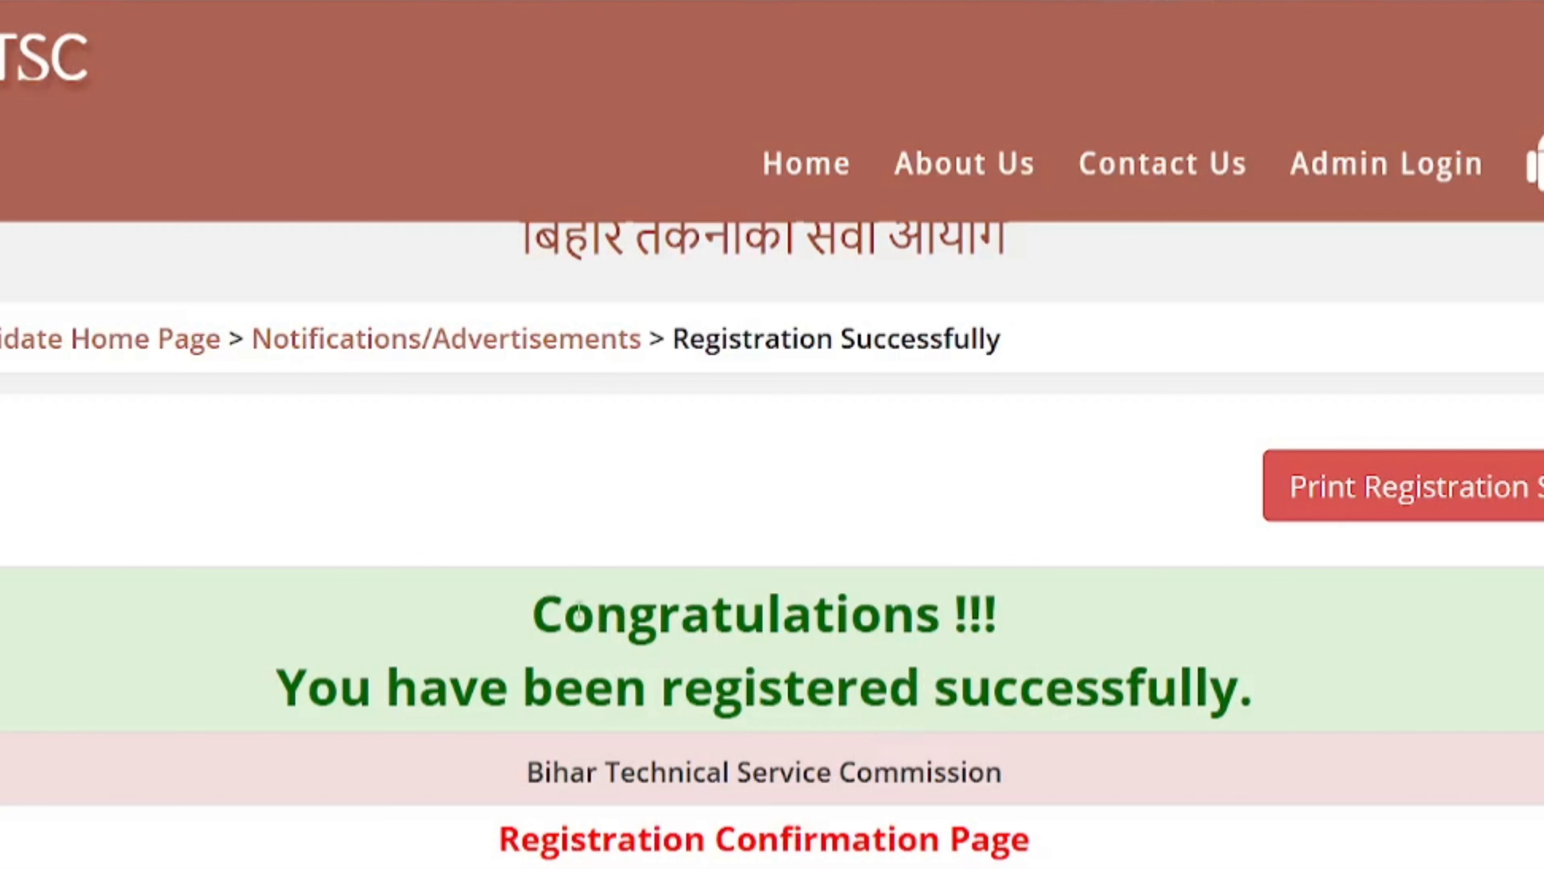
# - Proceed from the fee summary to SBIePay payment for the 100.00 INR application fee
pyautogui.moveTo(578, 611); pyautogui.dragTo(874, 766)
pyautogui.click(1118, 739)
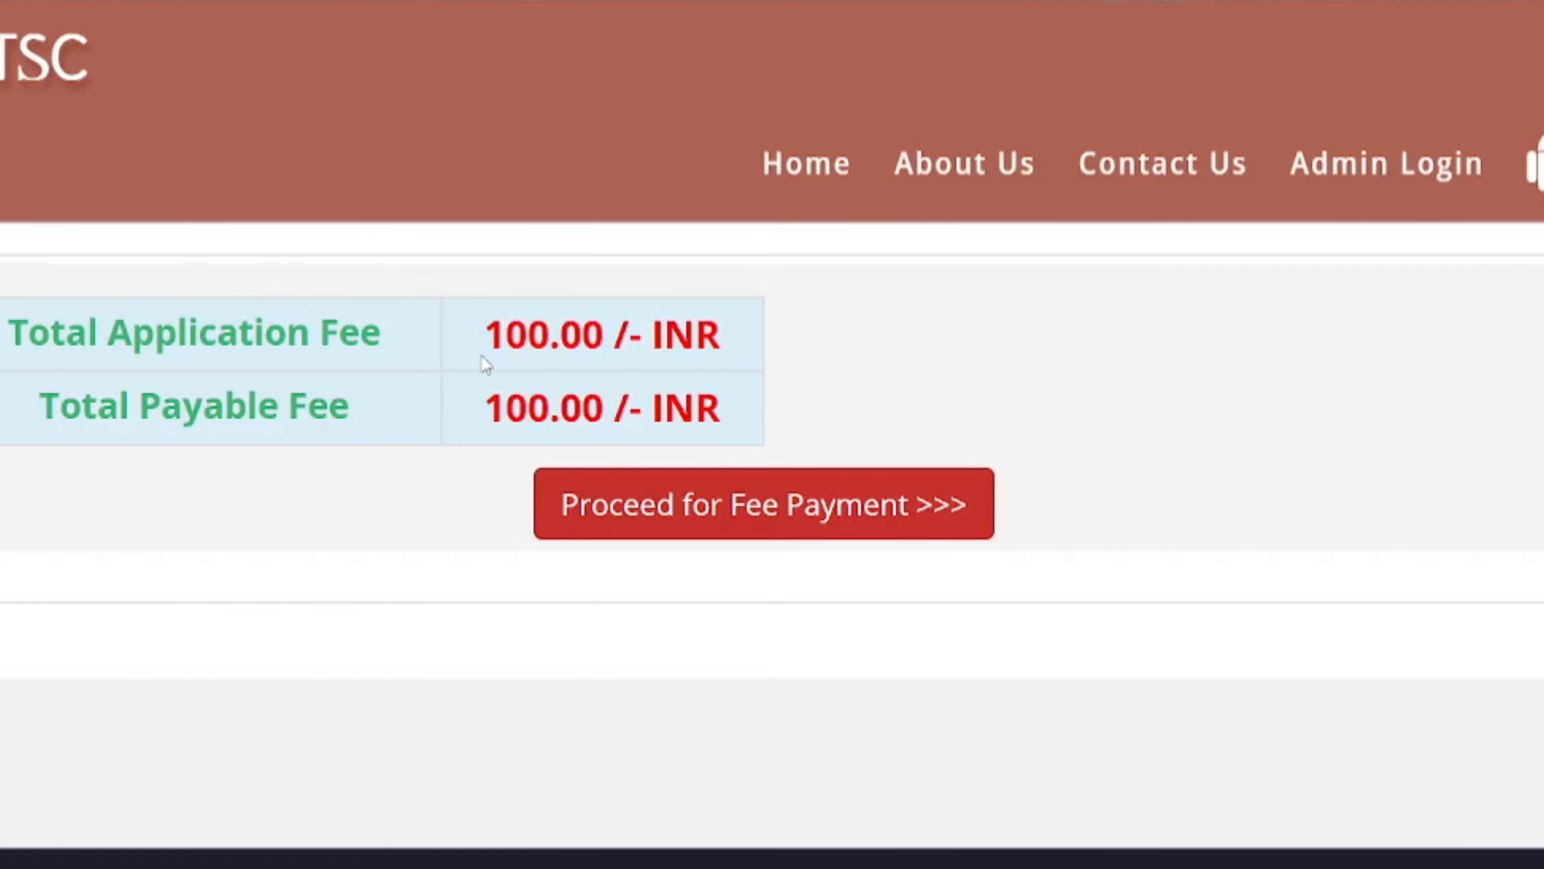
pyautogui.moveTo(150, 334); pyautogui.dragTo(286, 333)
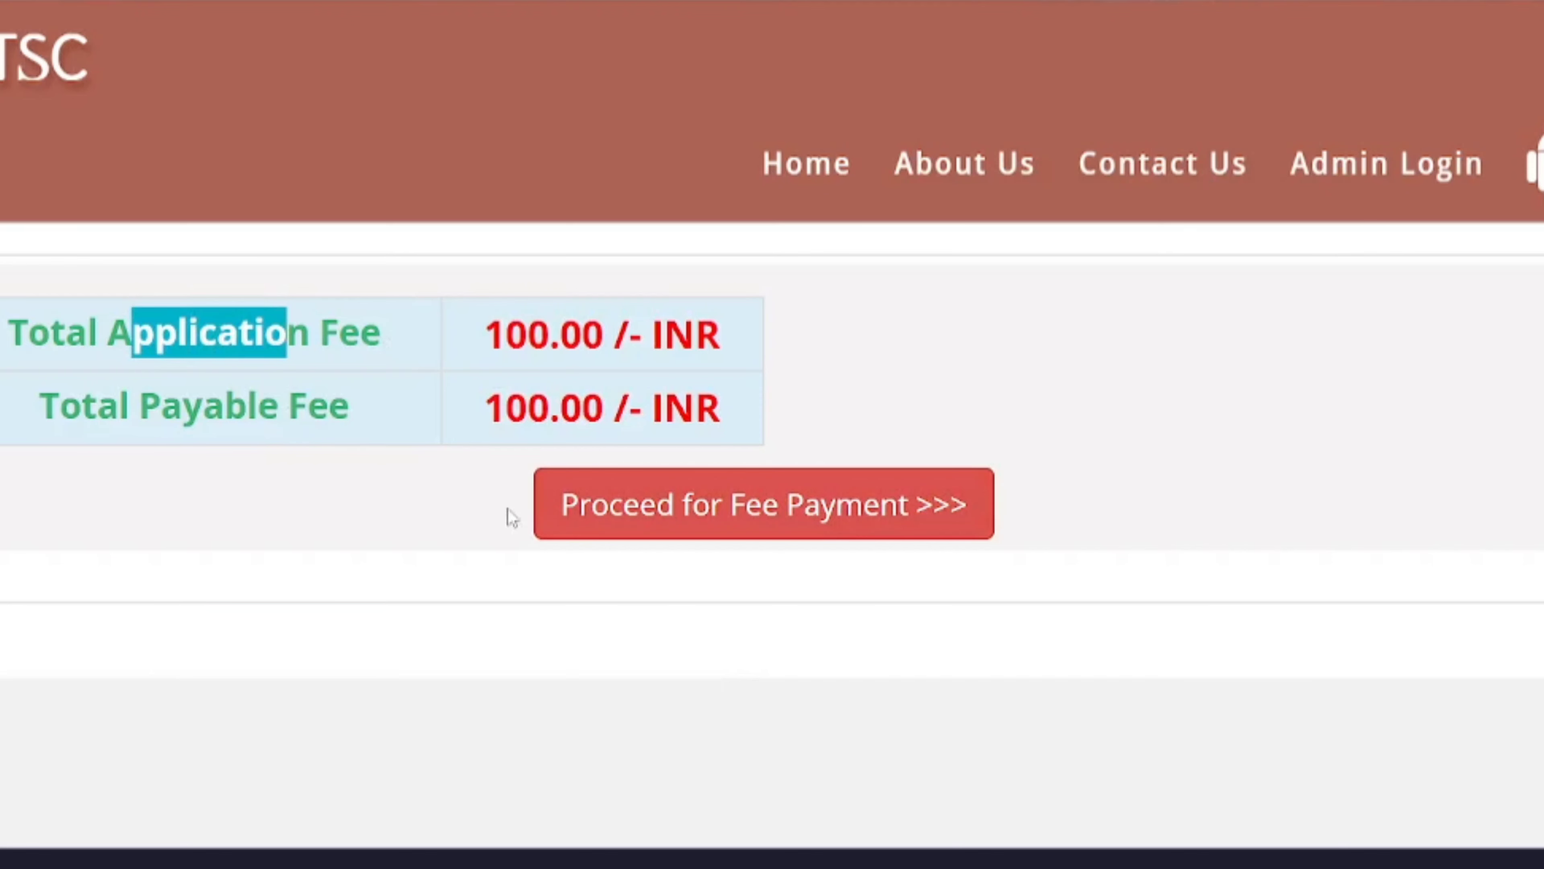
pyautogui.click(643, 530)
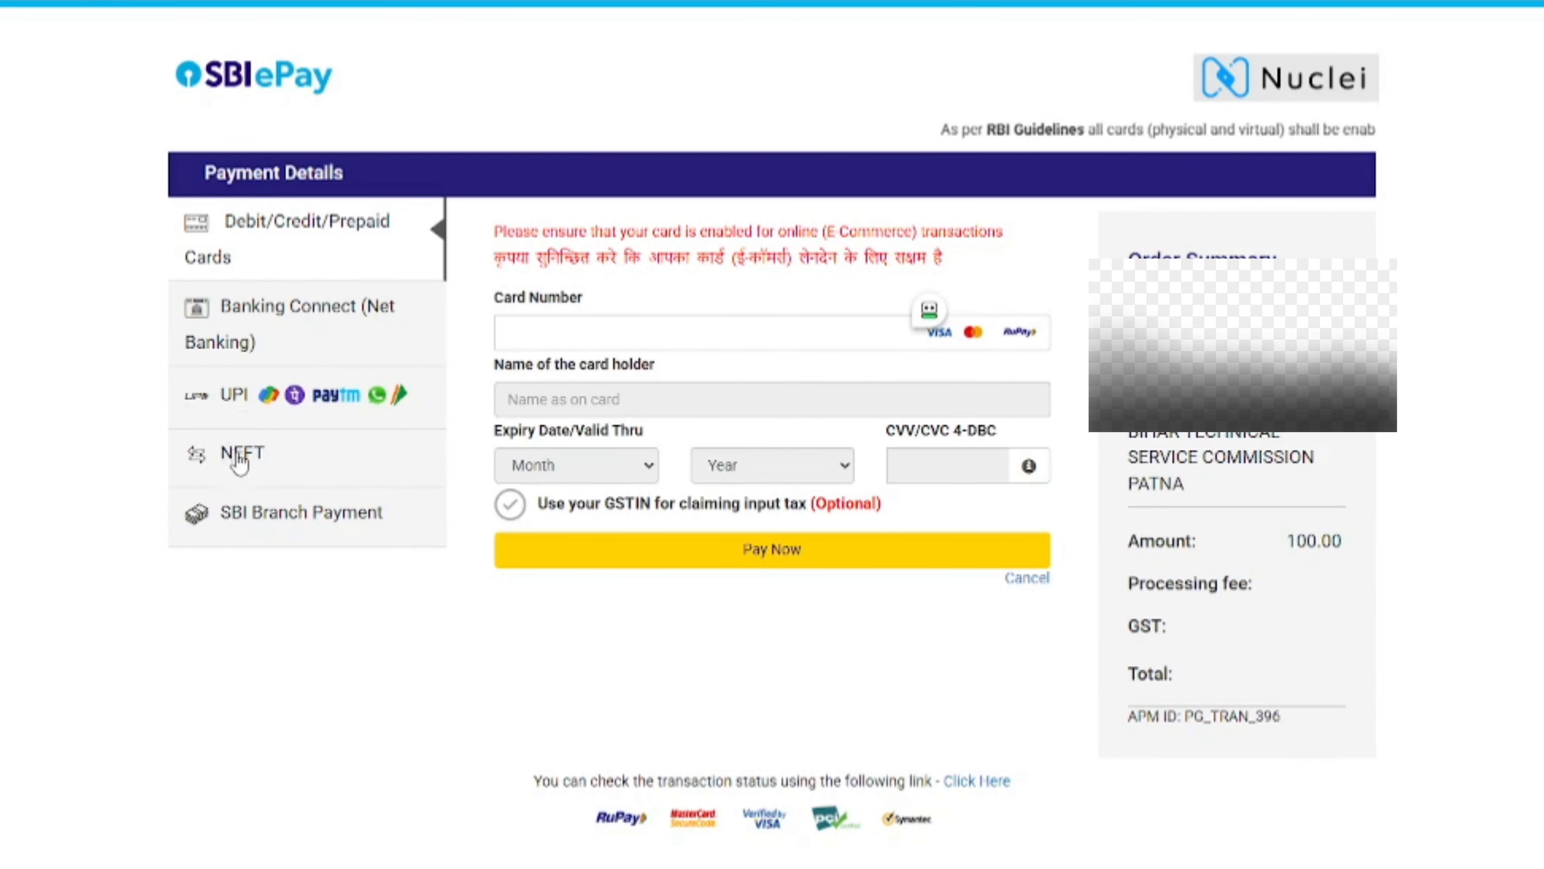
# - Pay the 100.00 INR fee on SBIePay using the UPI QR option
pyautogui.click(311, 413)
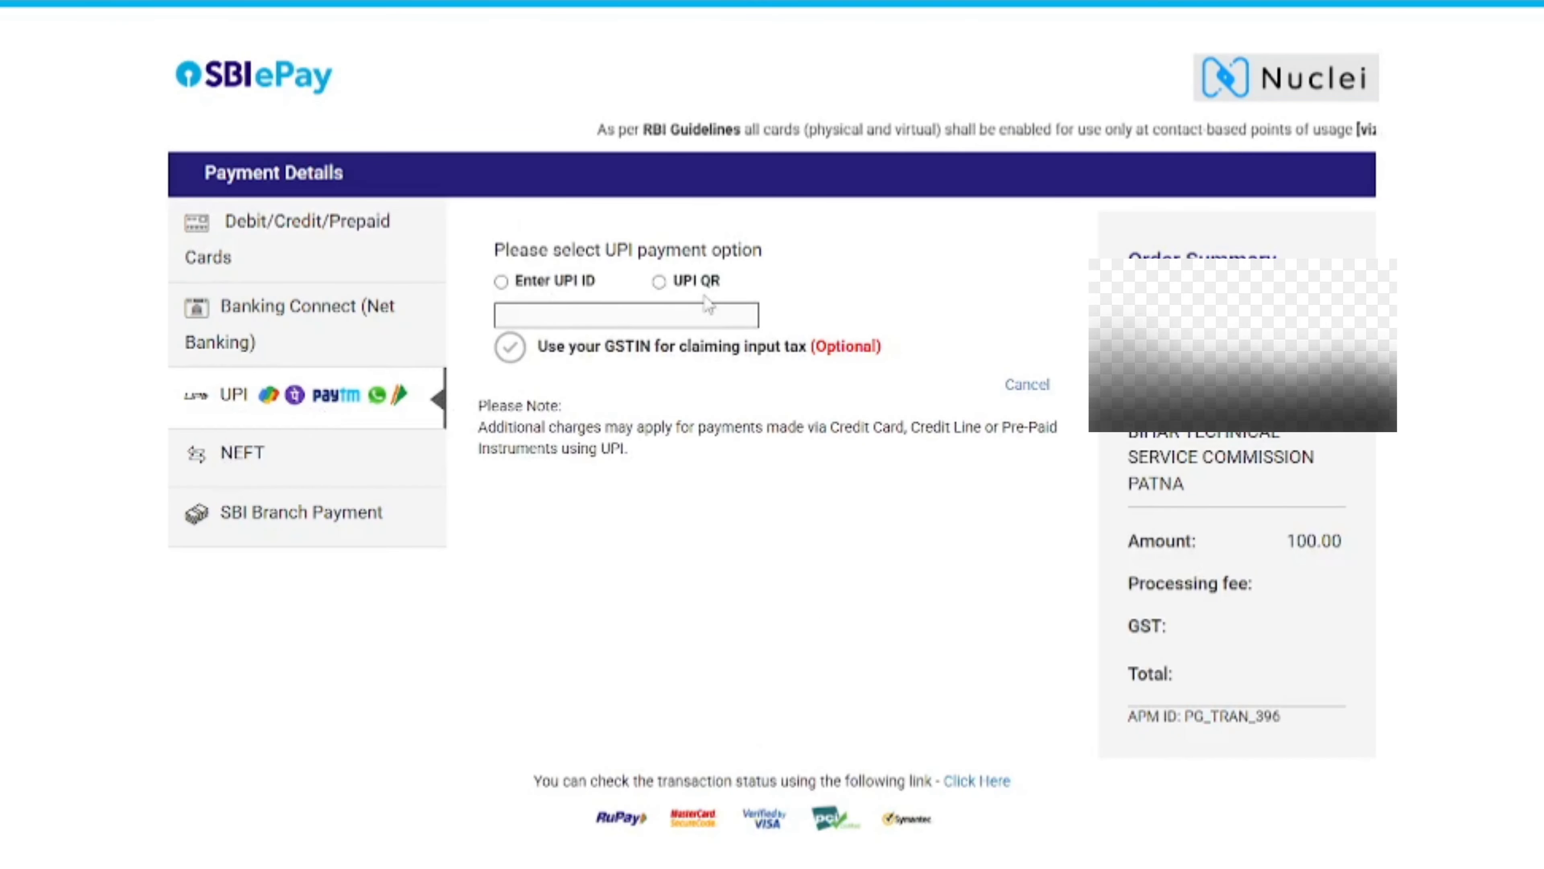
pyautogui.click(501, 282)
pyautogui.click(659, 281)
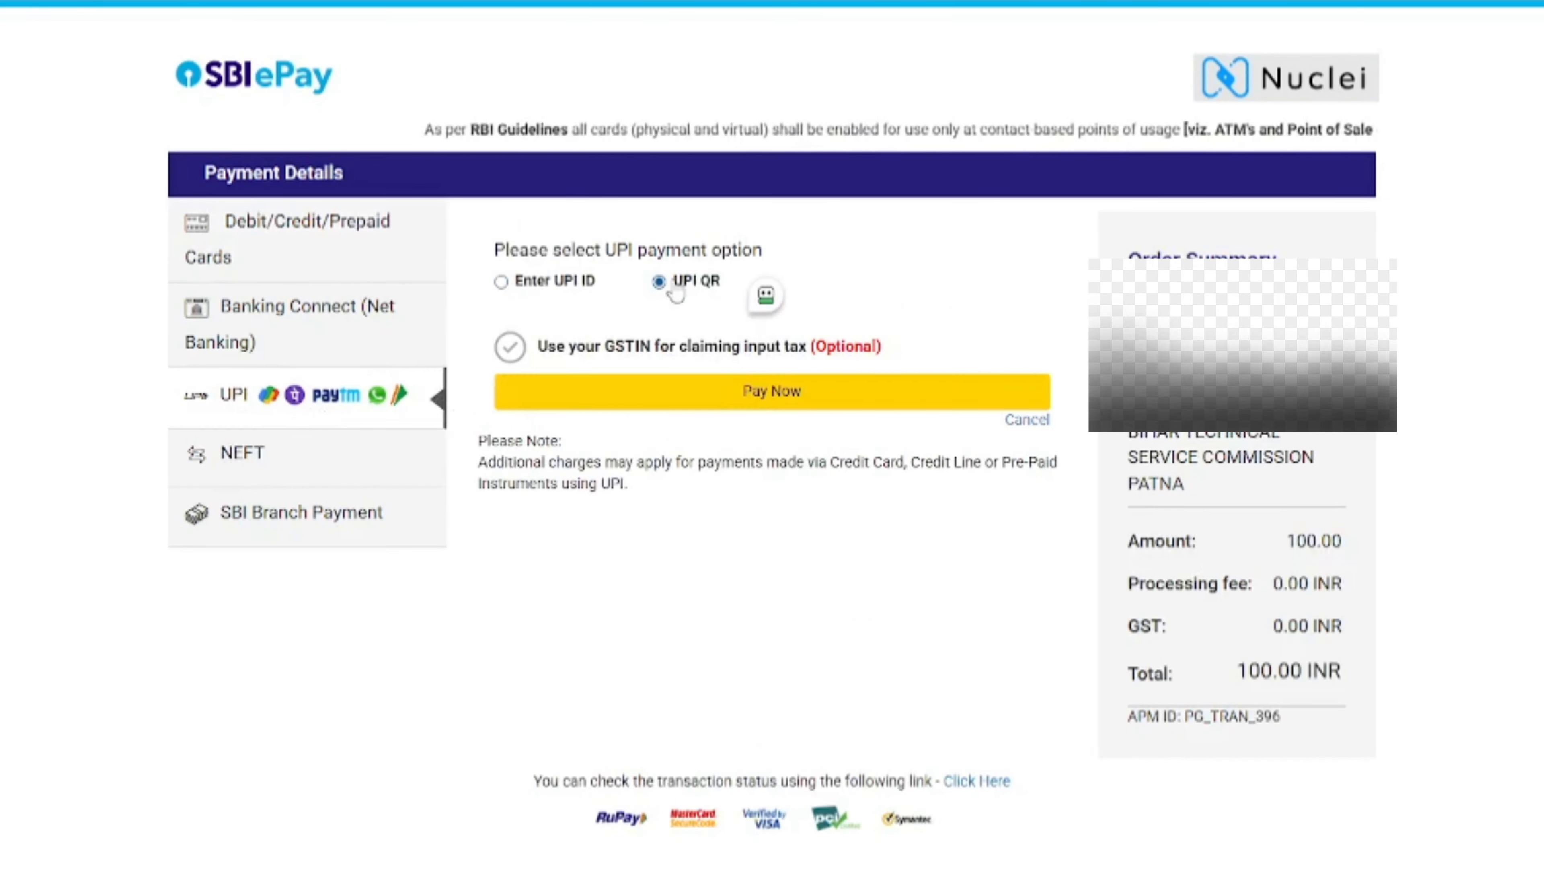
pyautogui.click(629, 393)
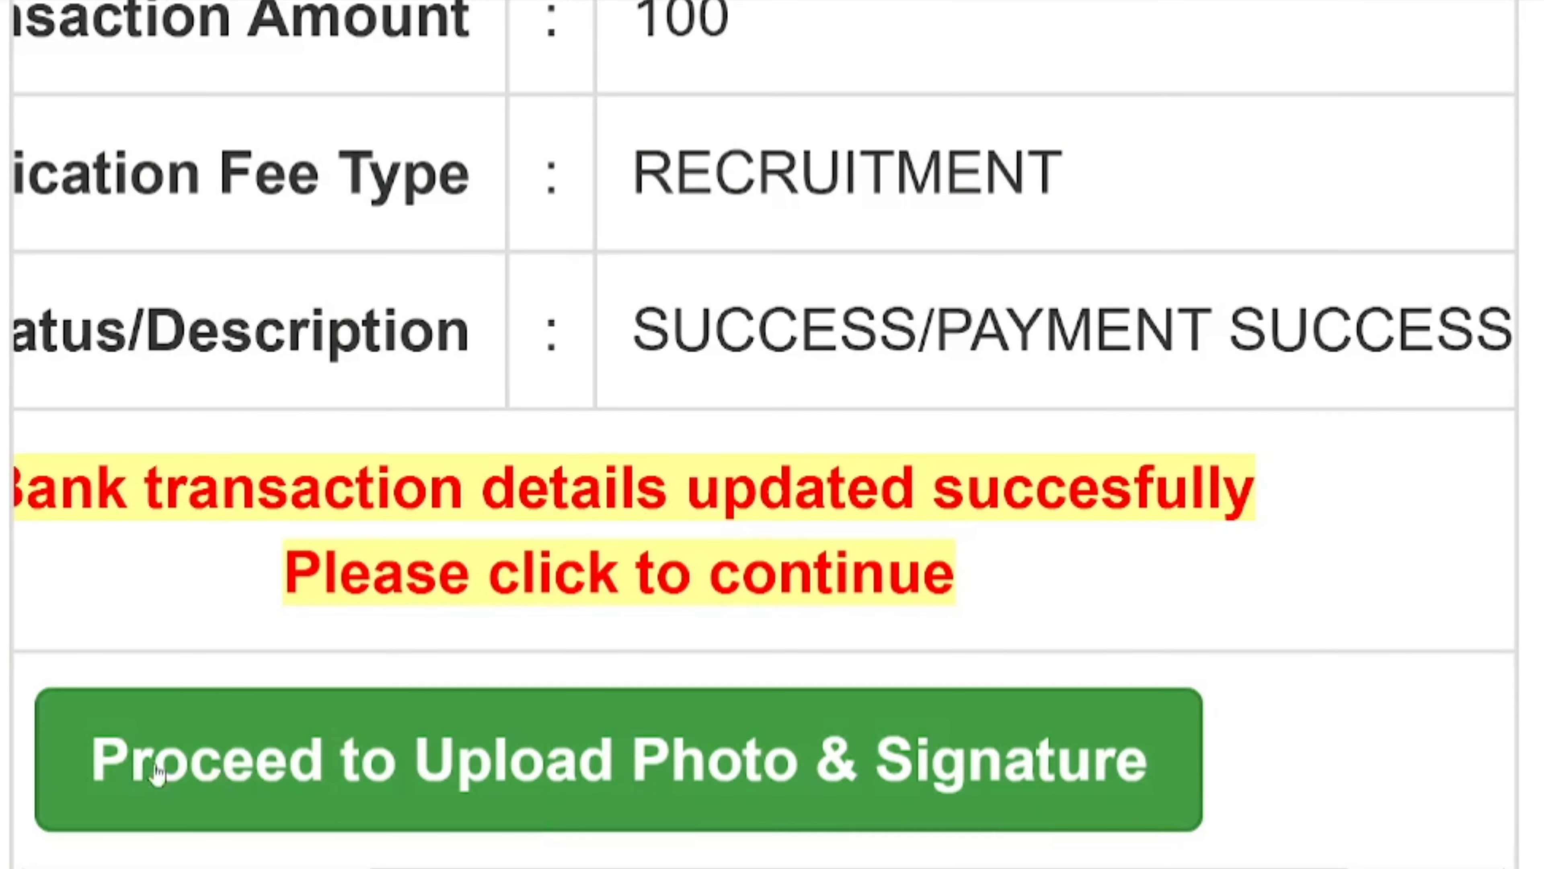
# - Upload the photo and signature images and save them with Save & Next
pyautogui.click(570, 805)
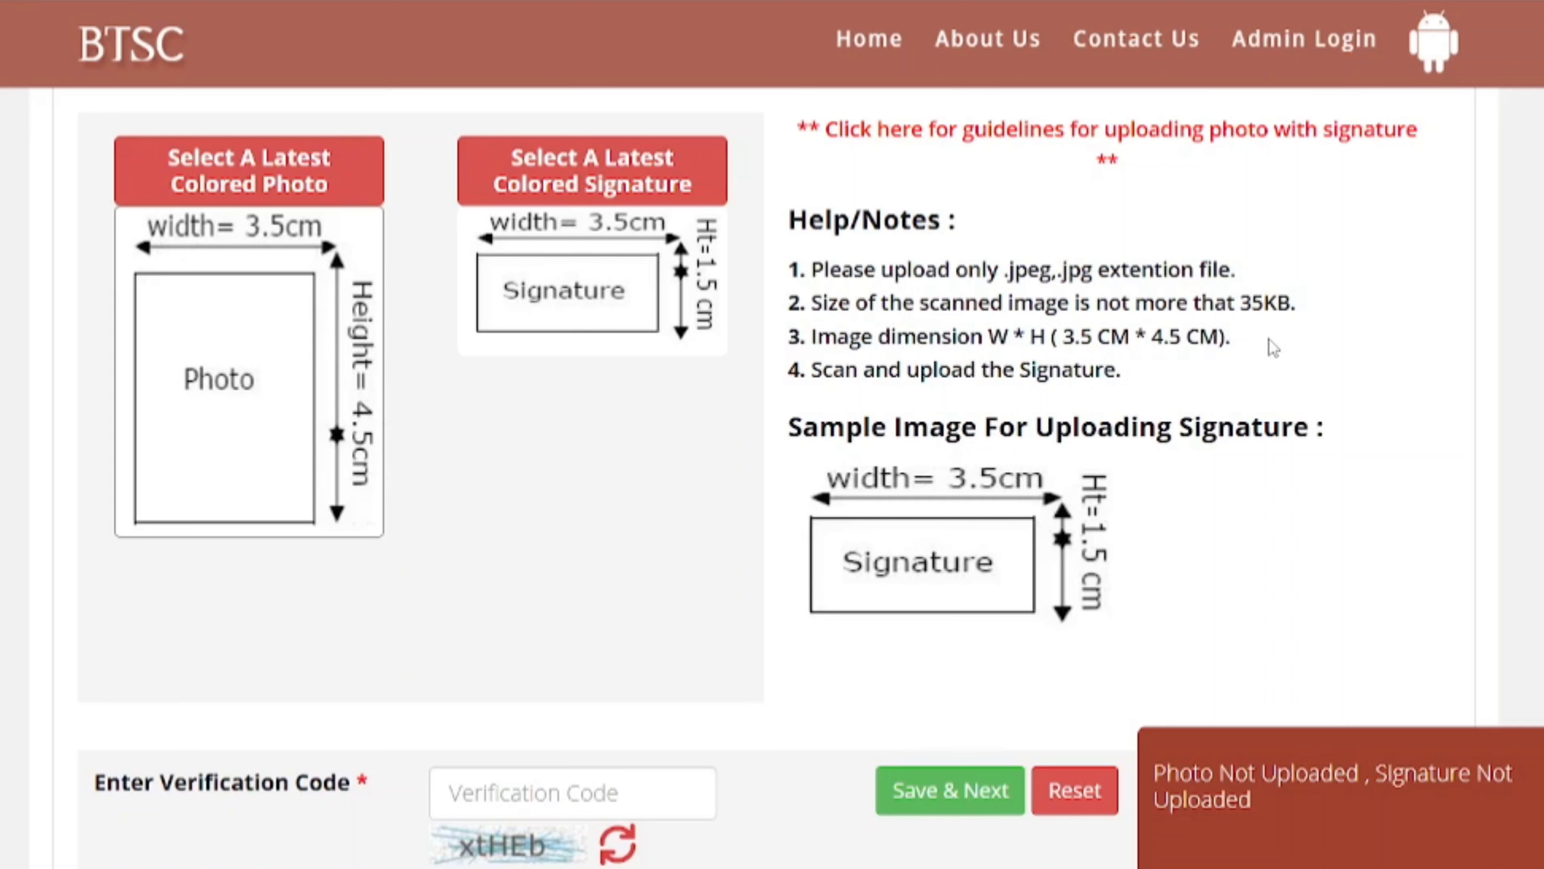
pyautogui.moveTo(1213, 304); pyautogui.dragTo(1293, 302)
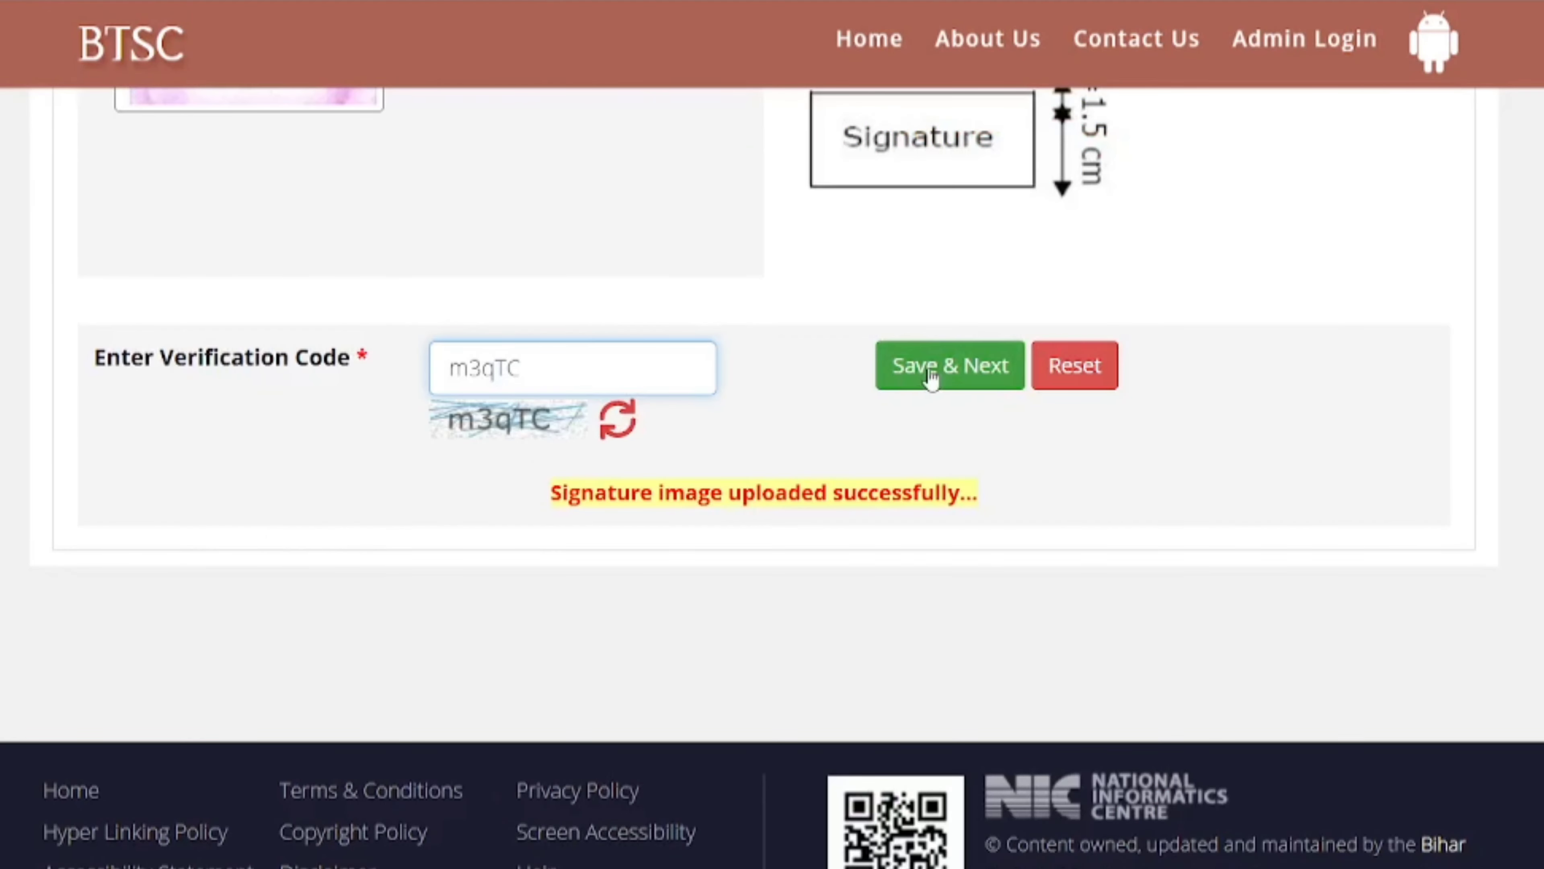
pyautogui.click(936, 377)
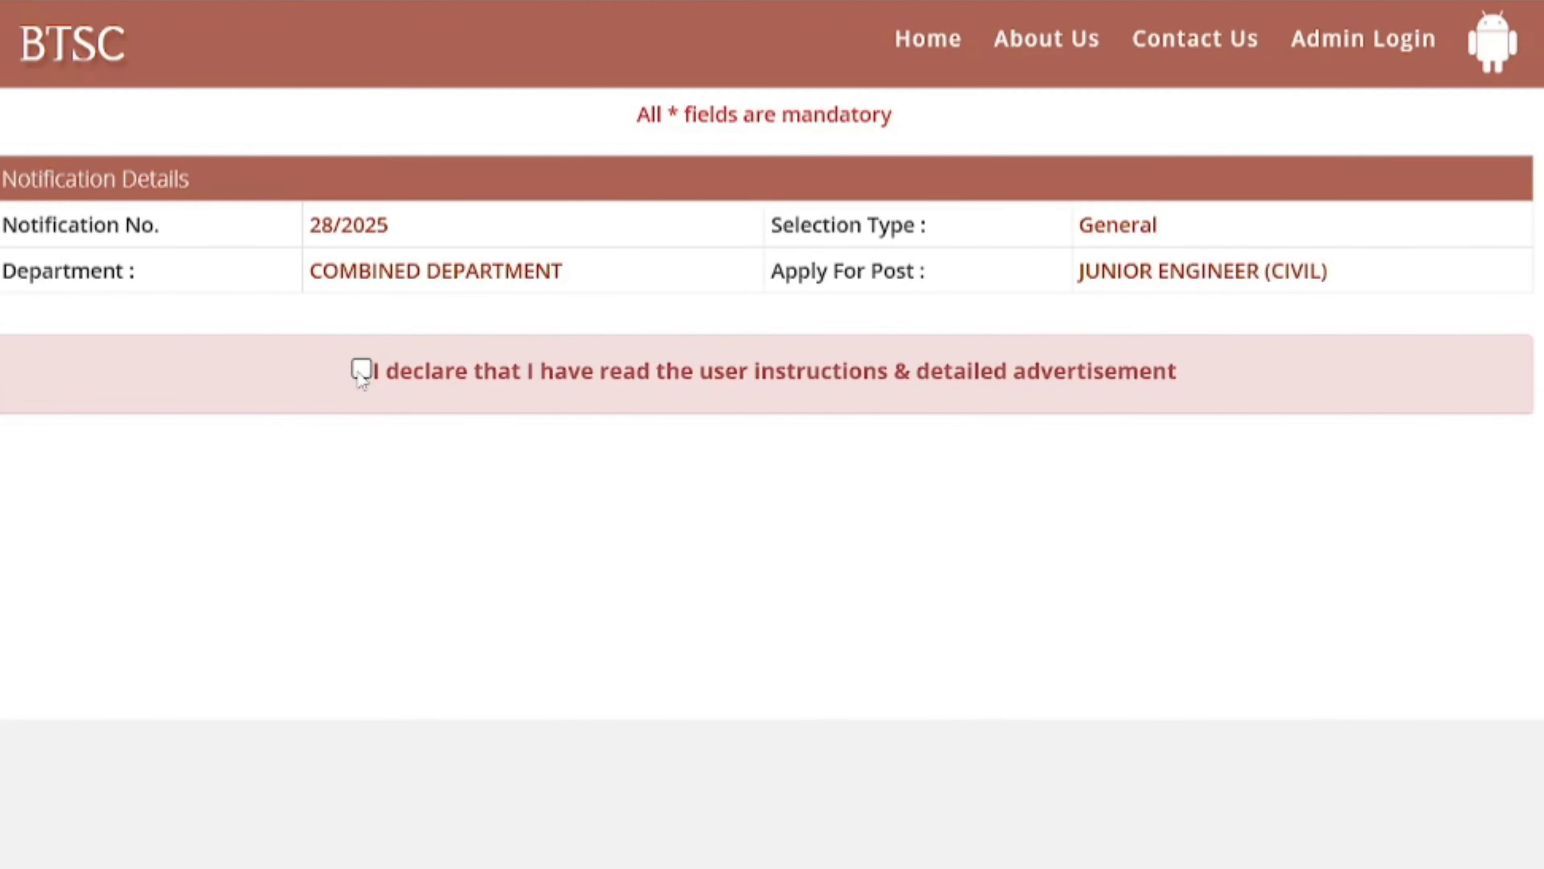
# - Accept the instructions declaration and copy the permanent address into the correspondence address
pyautogui.click(361, 372)
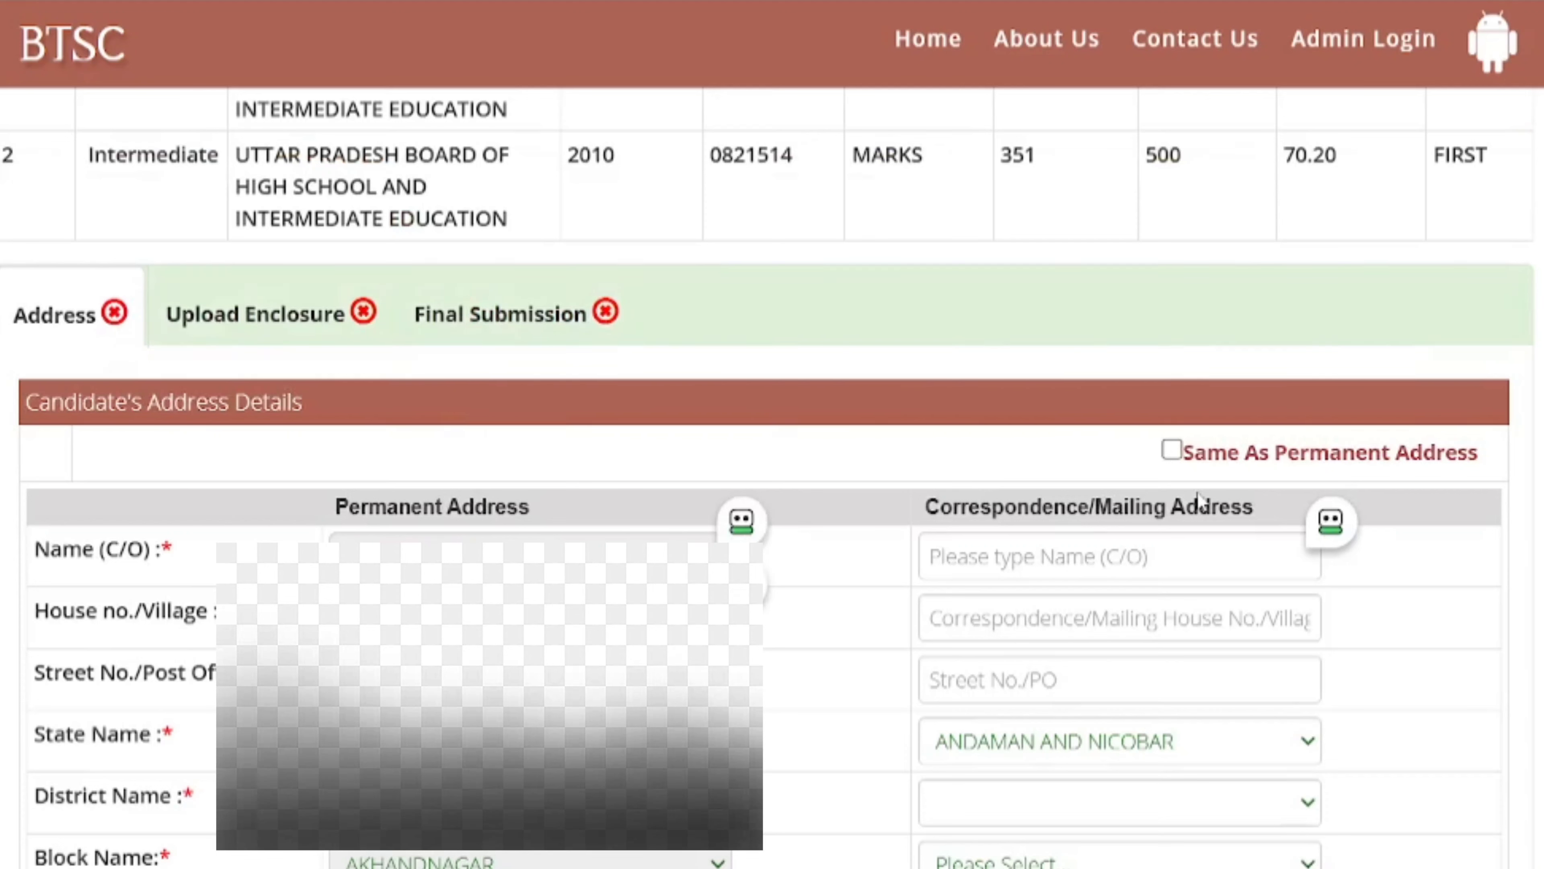
pyautogui.click(1173, 451)
pyautogui.click(1178, 451)
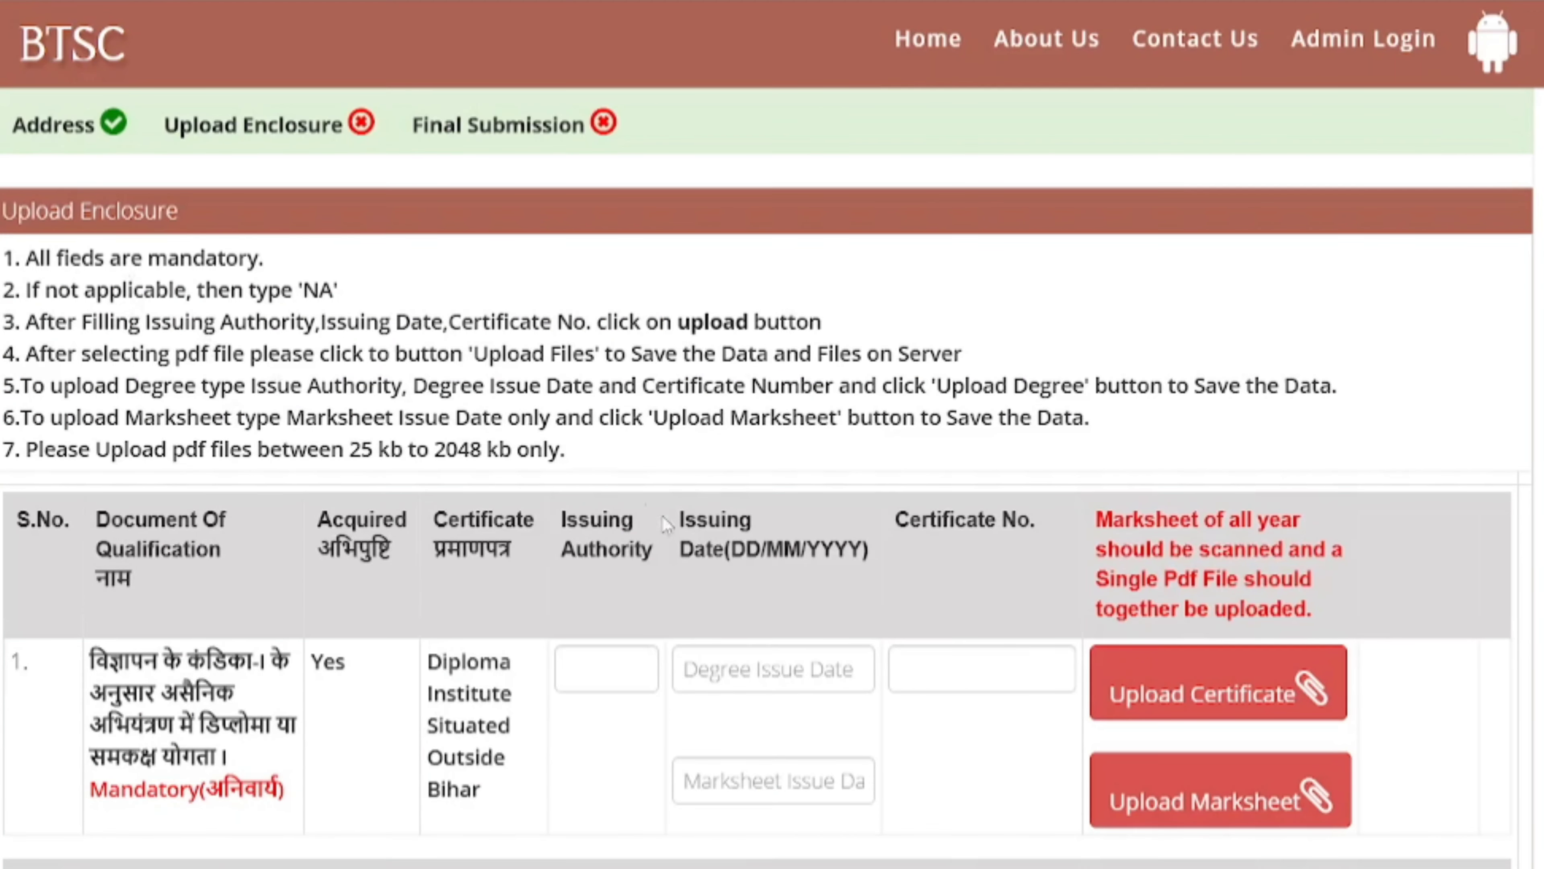
pyautogui.moveTo(426, 660); pyautogui.dragTo(474, 737)
pyautogui.click(638, 802)
pyautogui.click(619, 676)
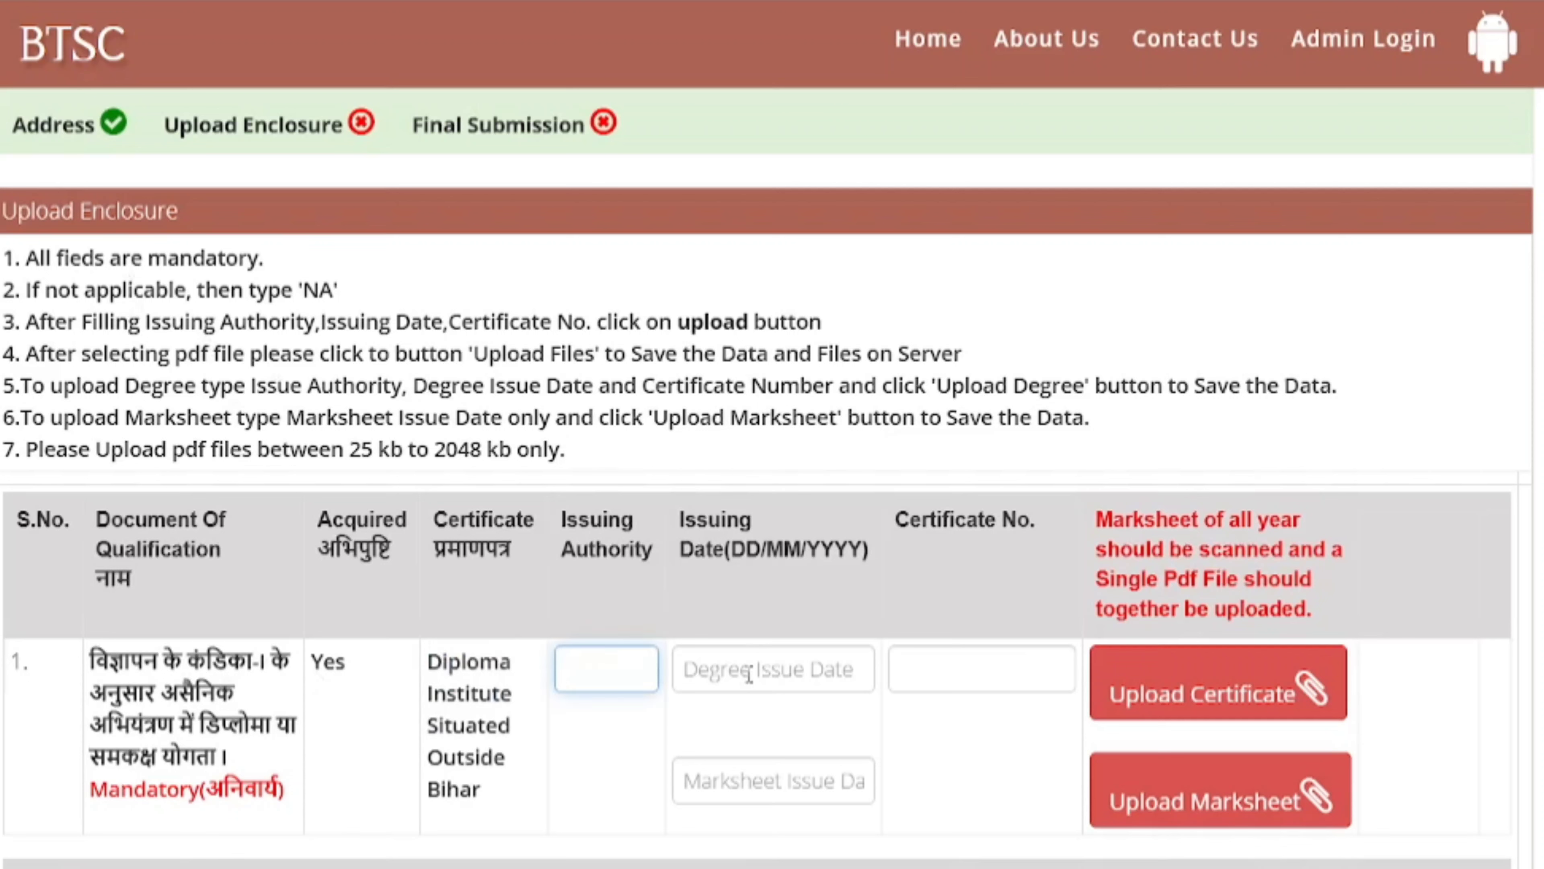
pyautogui.click(814, 669)
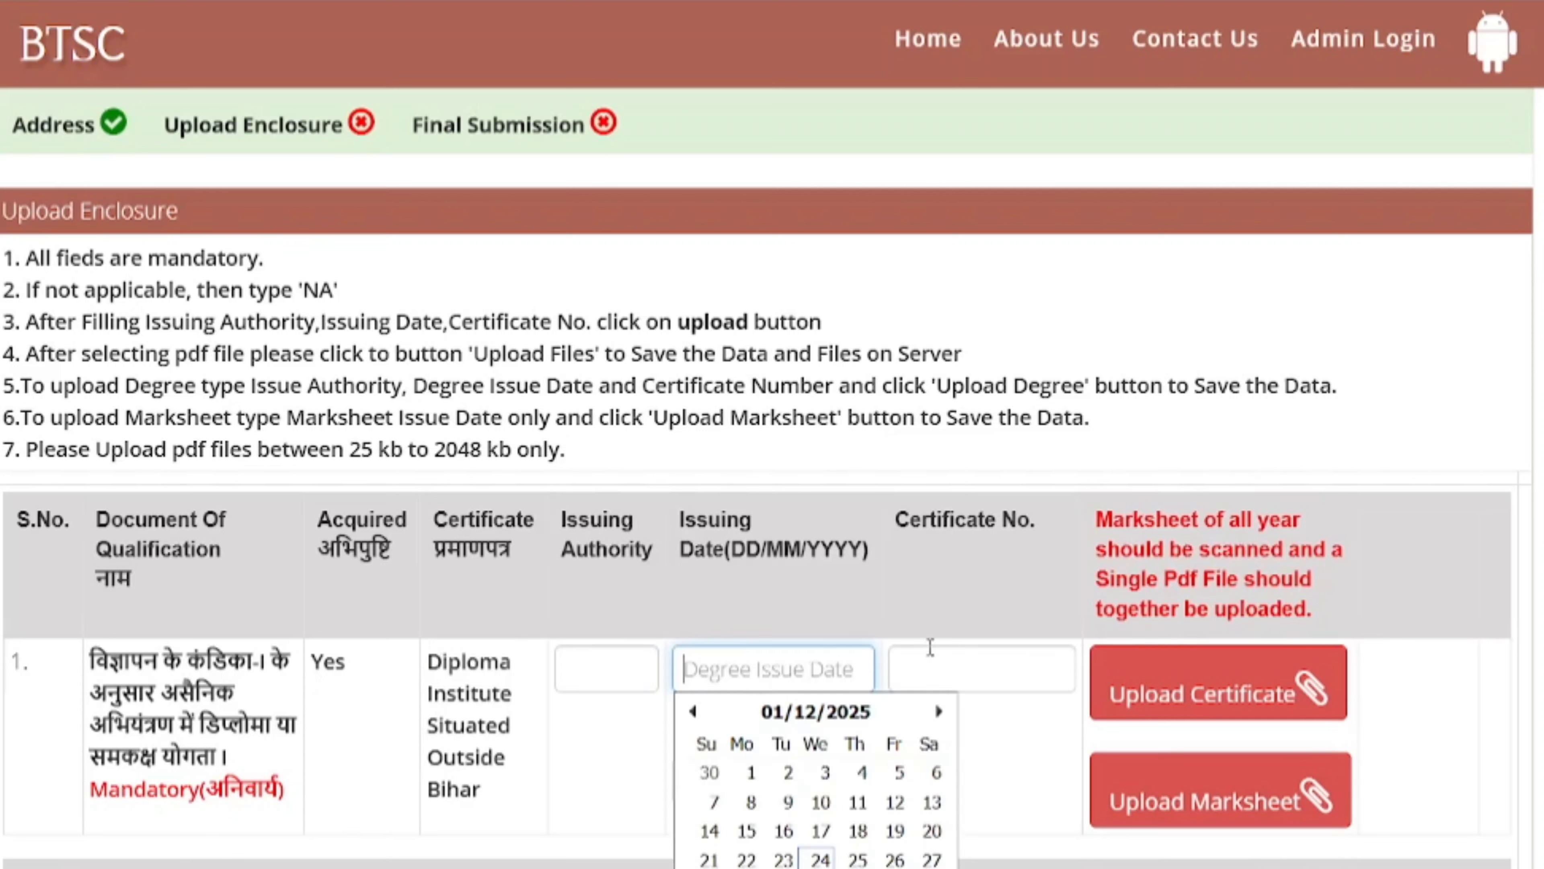
pyautogui.click(904, 663)
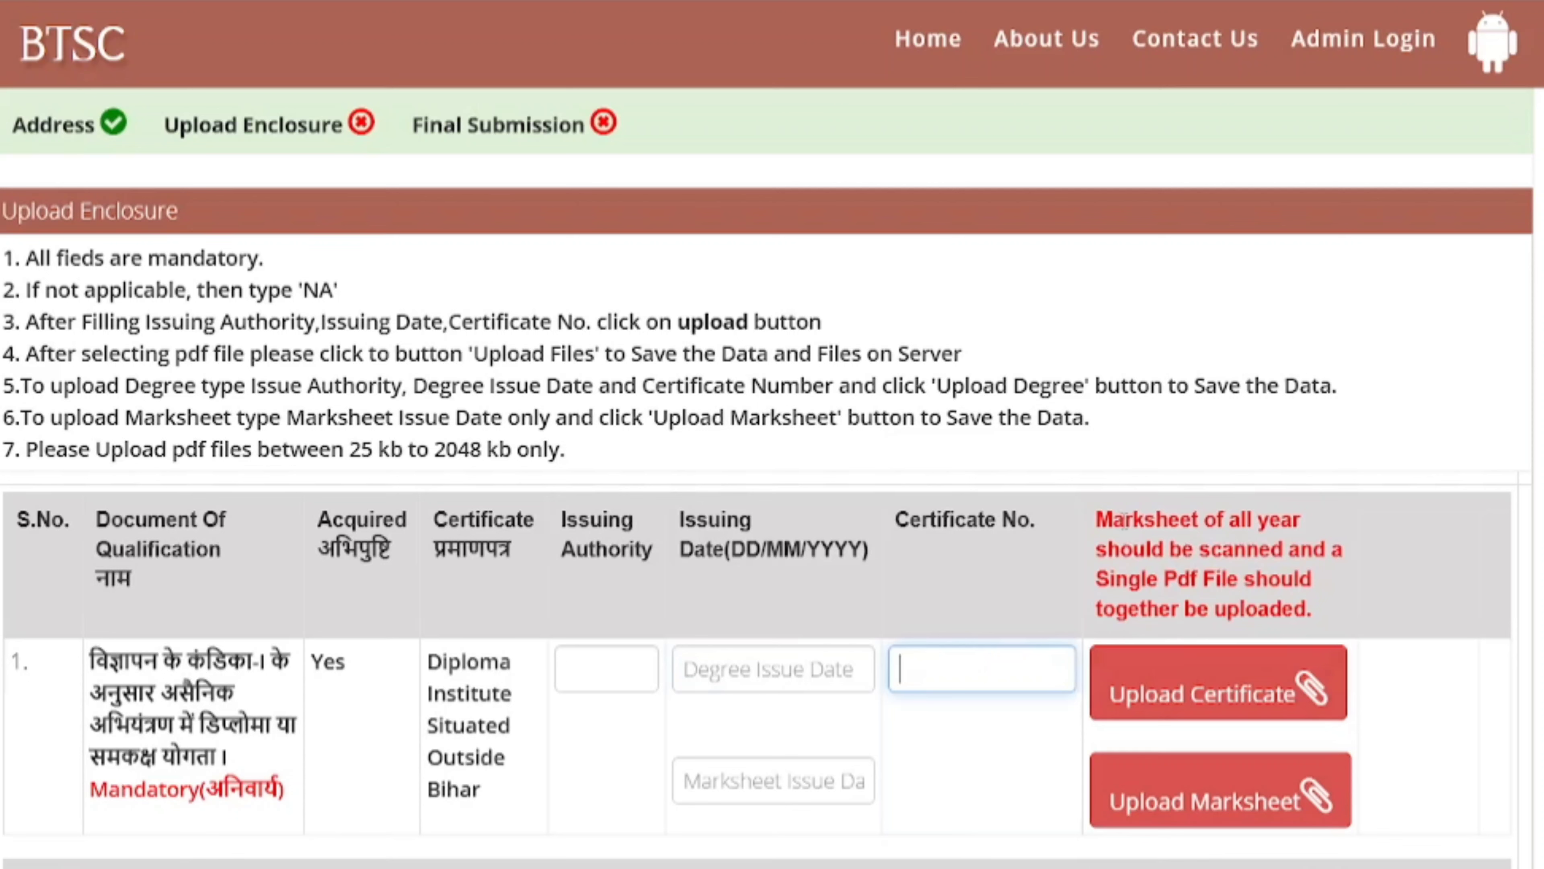
pyautogui.moveTo(1101, 512); pyautogui.dragTo(1307, 547)
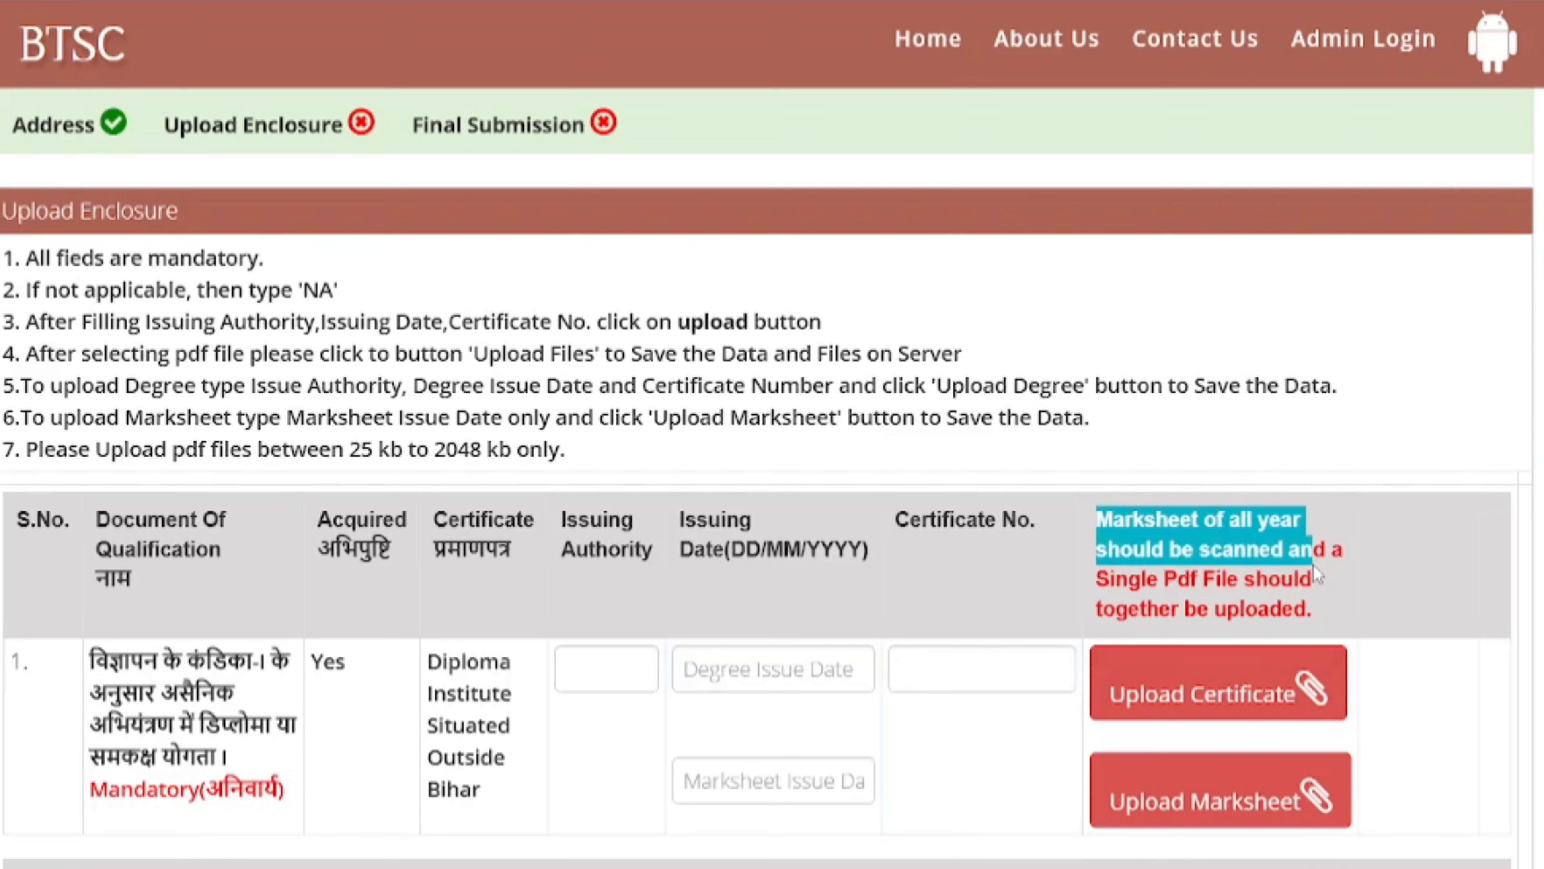
pyautogui.click(1211, 555)
pyautogui.moveTo(1092, 520); pyautogui.dragTo(1328, 619)
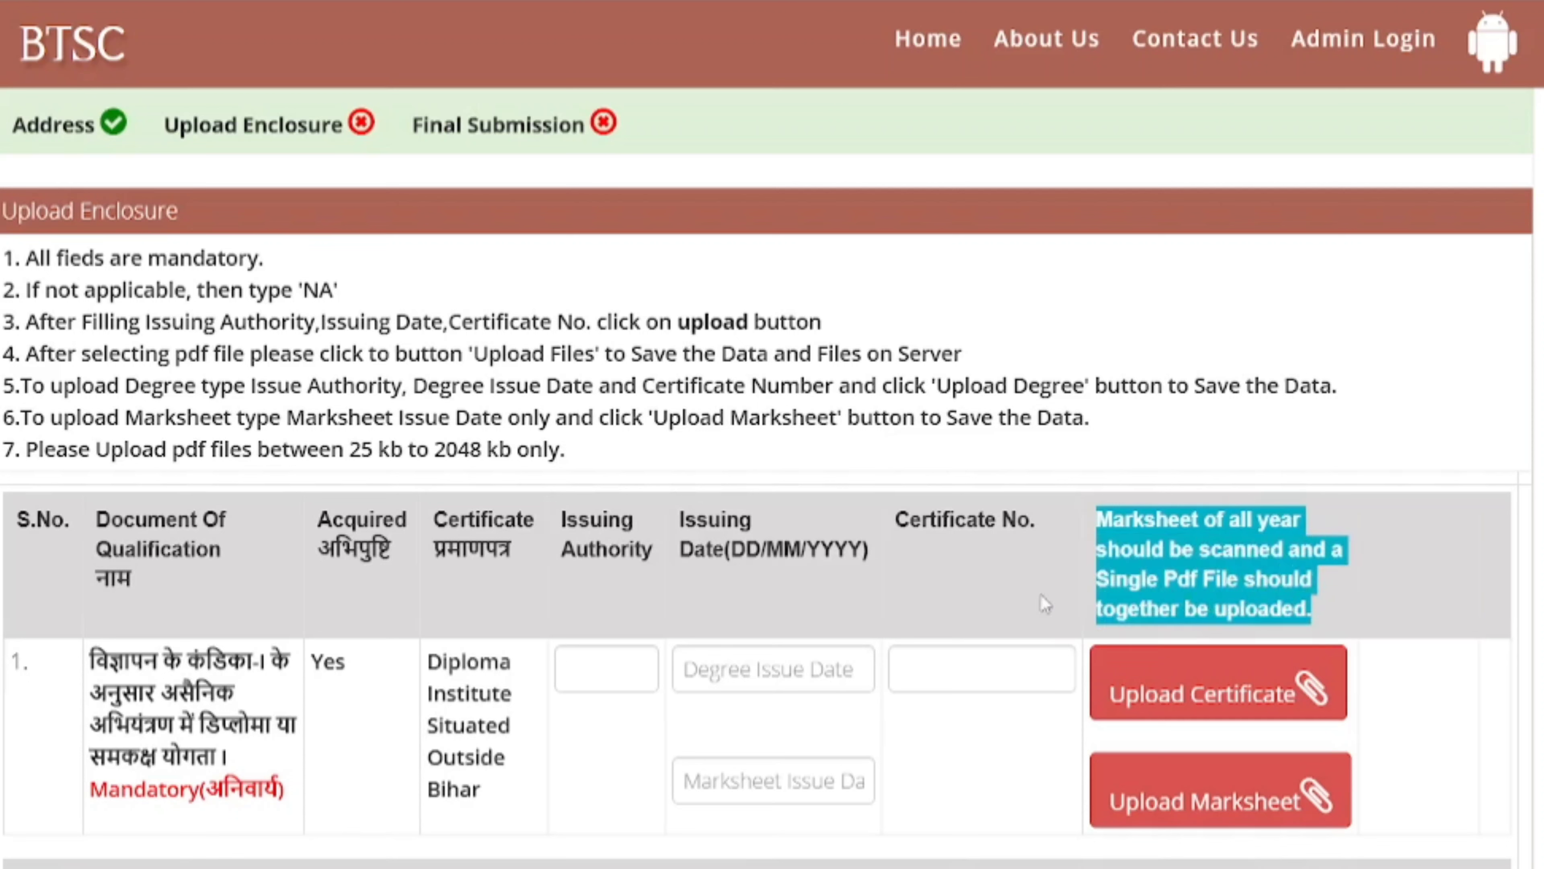
pyautogui.click(1013, 604)
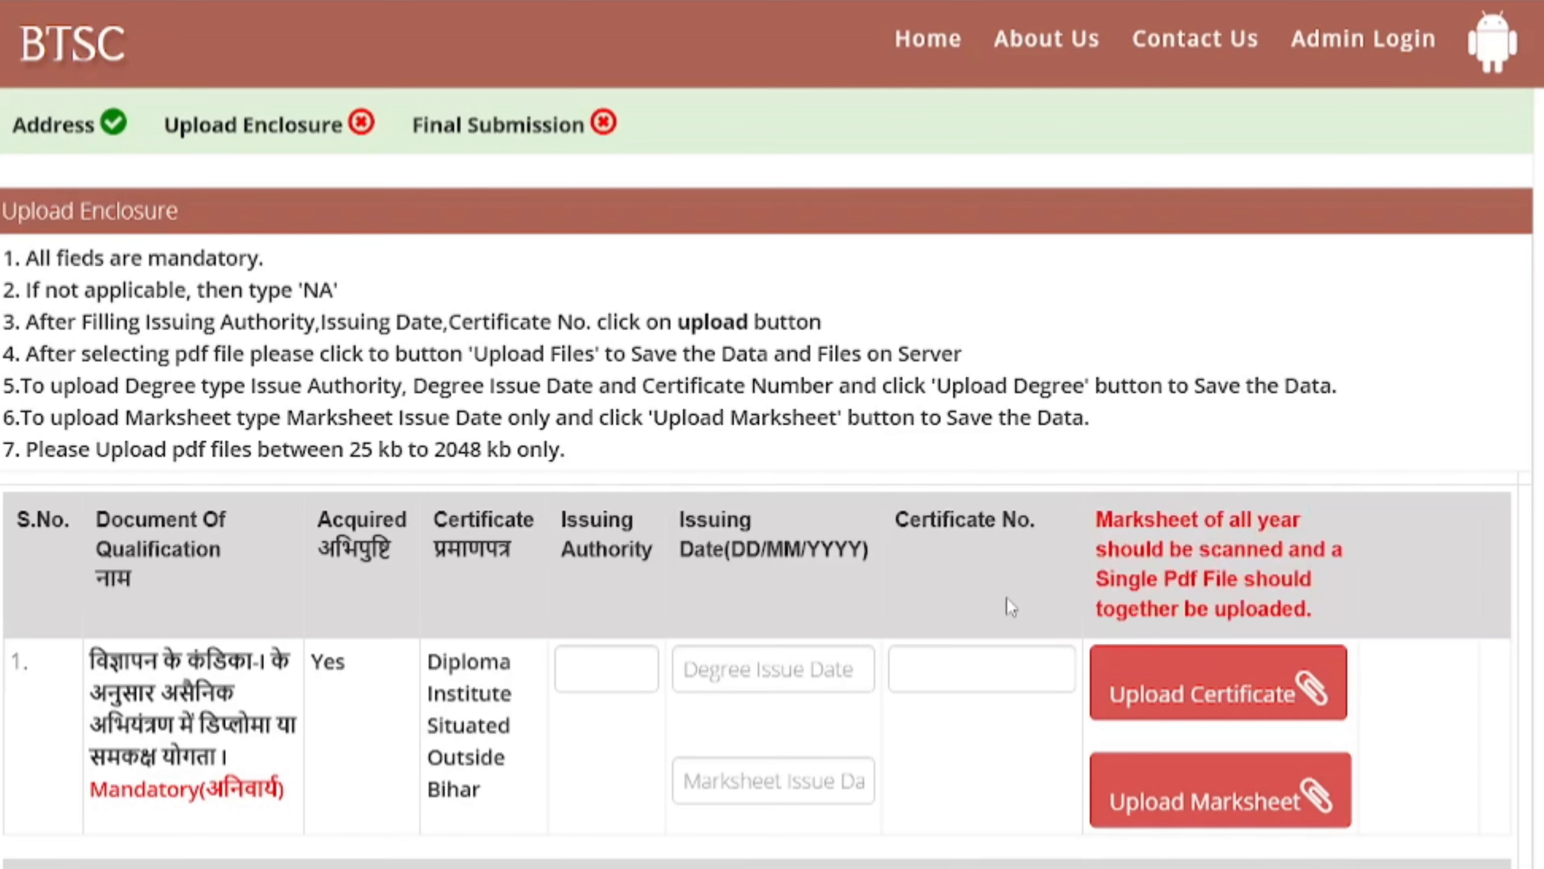
pyautogui.scroll(-5, 1011, 605)
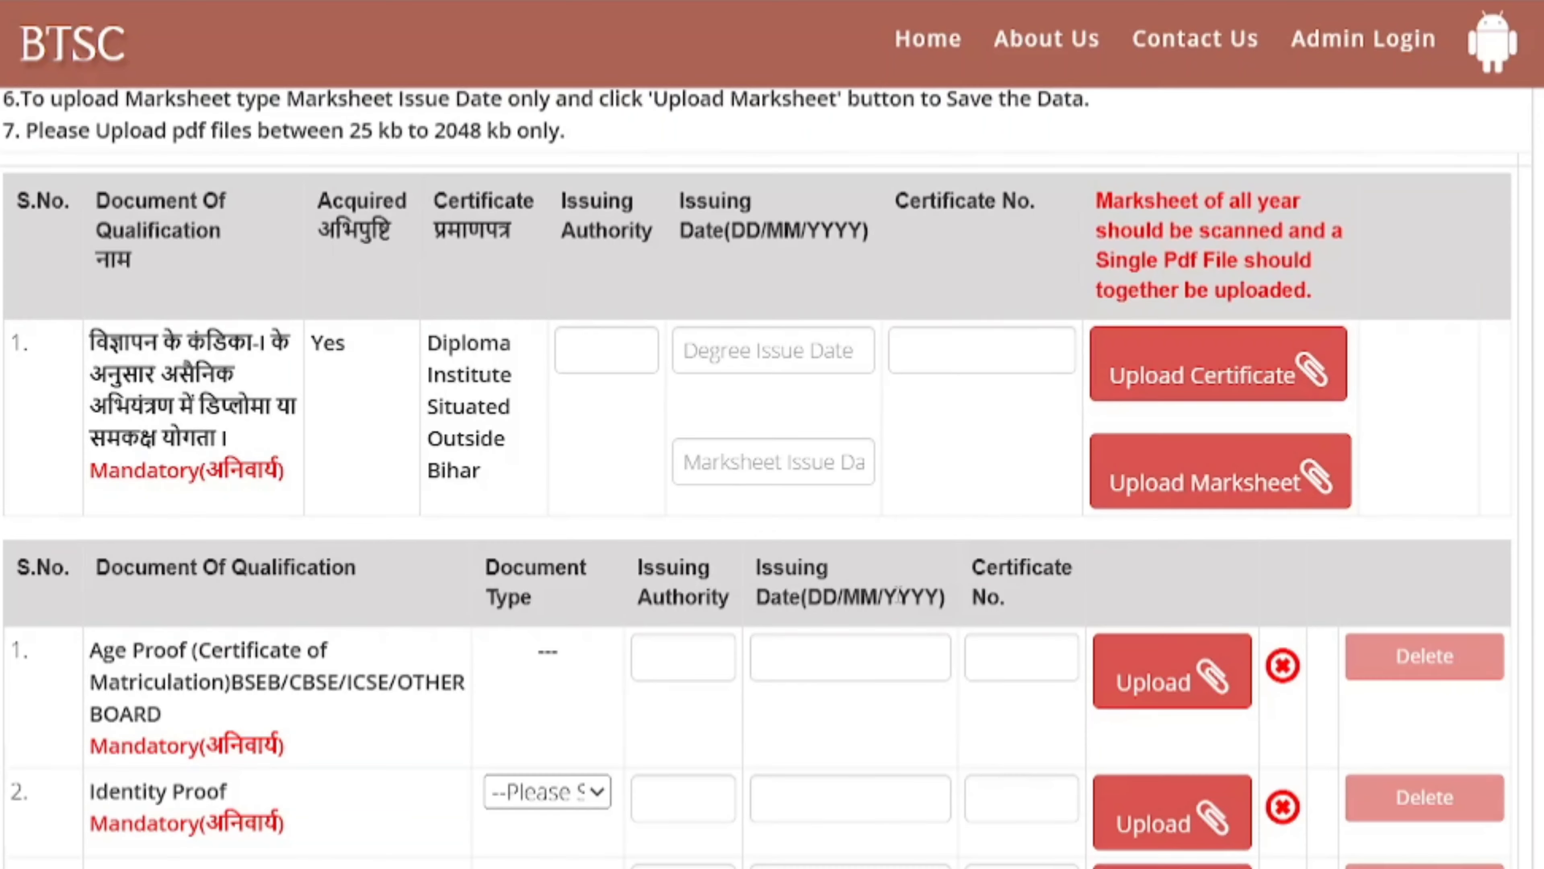
# - Fill in the diploma certificate's issuing authority and the certificate and marksheet issue dates
pyautogui.click(570, 346)
pyautogui.click(700, 344)
pyautogui.scroll(-2, 584, 451)
pyautogui.click(734, 359)
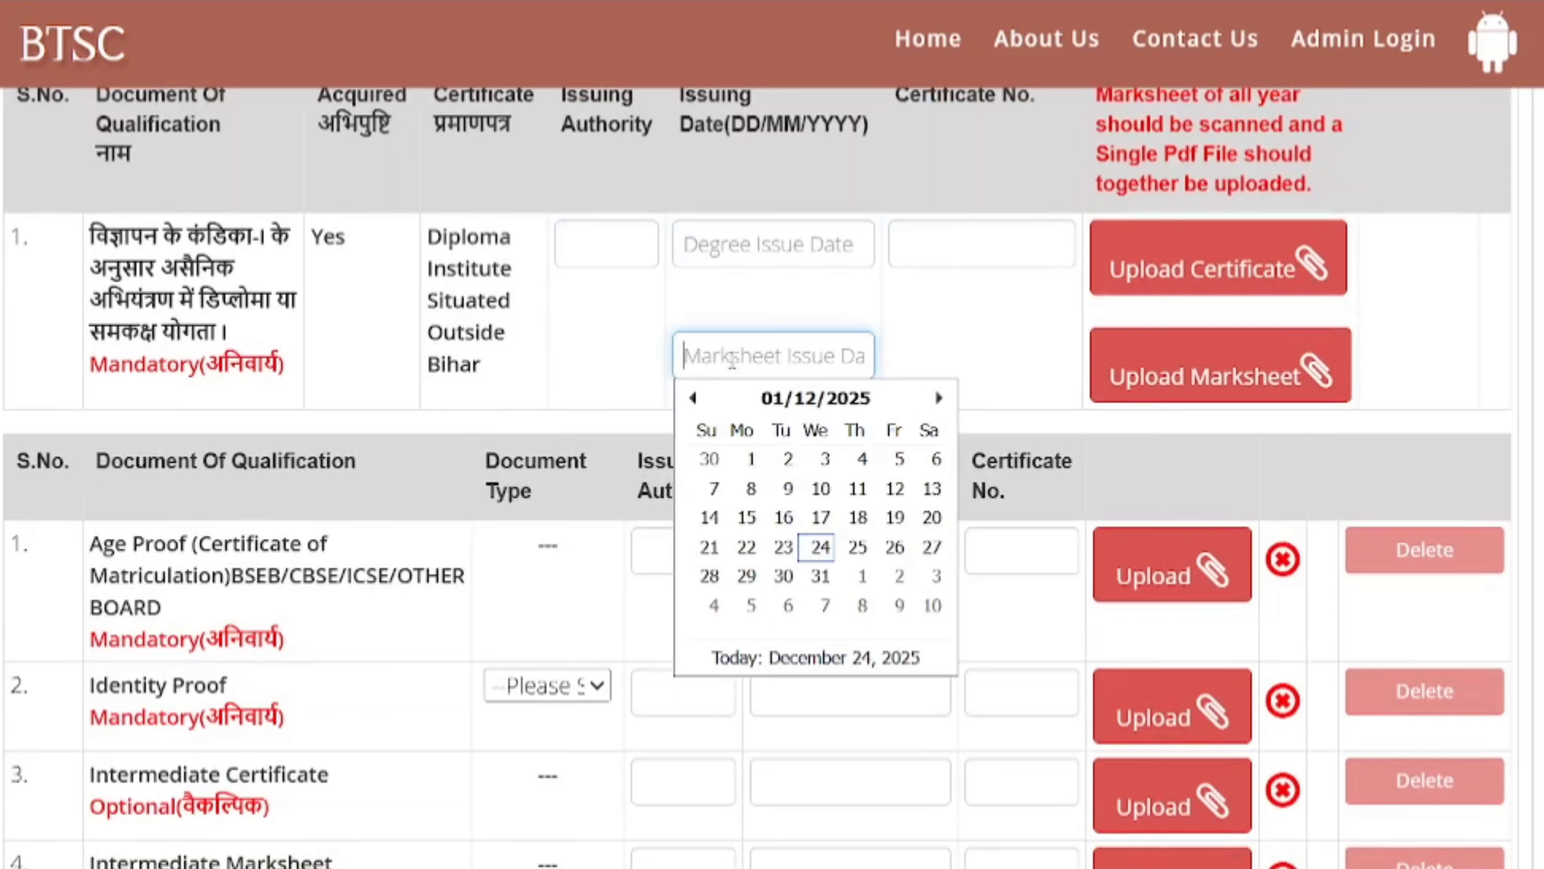
pyautogui.click(593, 354)
pyautogui.scroll(-2, 590, 352)
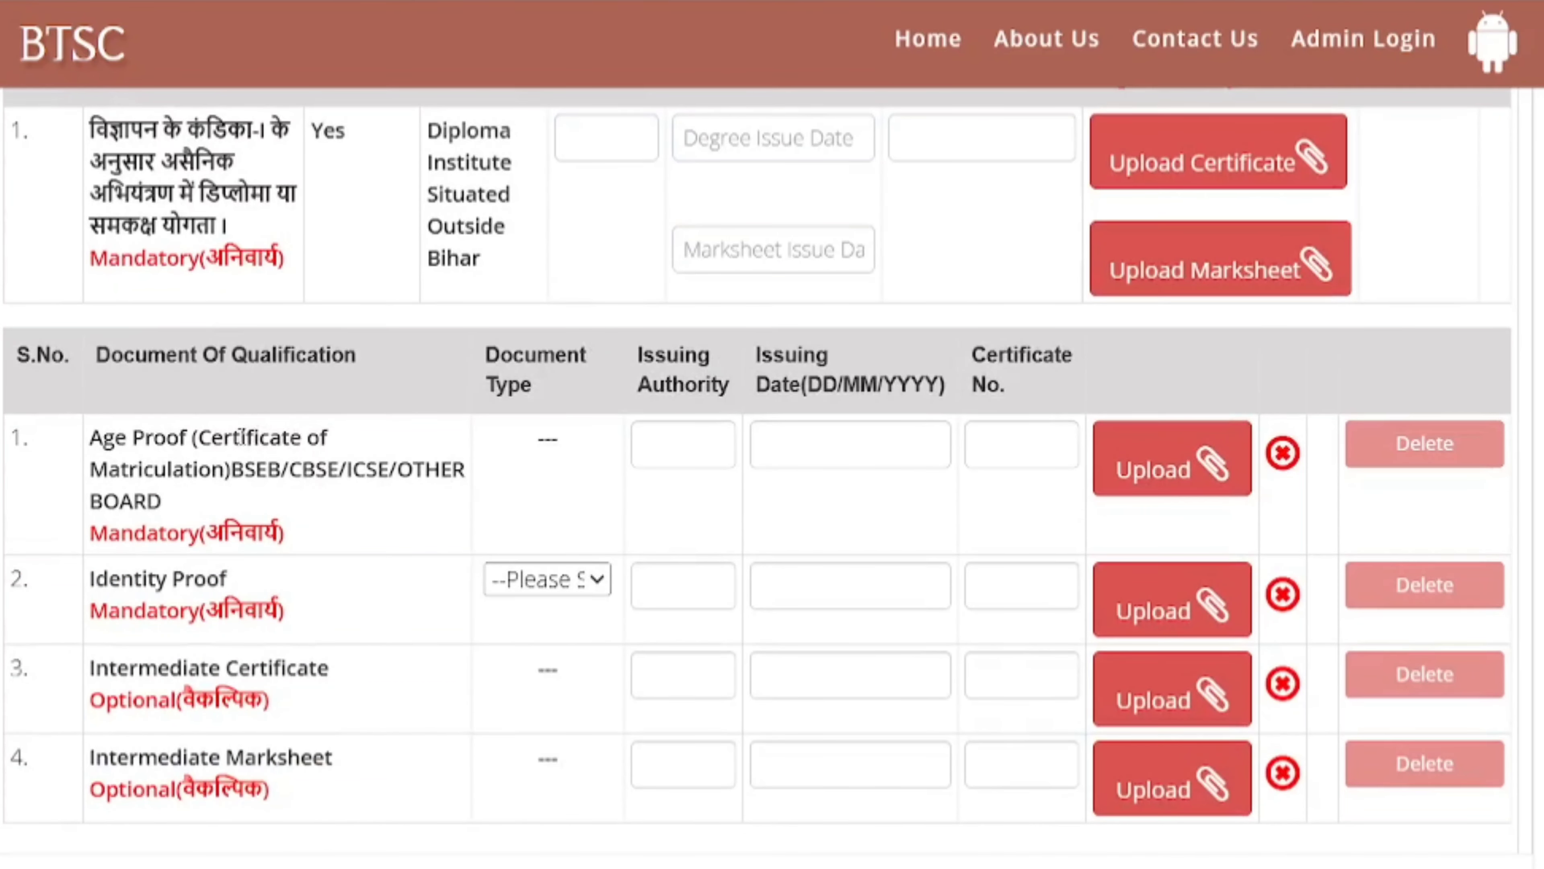
# - Fill in the Matriculation Age Proof issuing authority, issue date and certificate number
pyautogui.moveTo(109, 470); pyautogui.dragTo(189, 472)
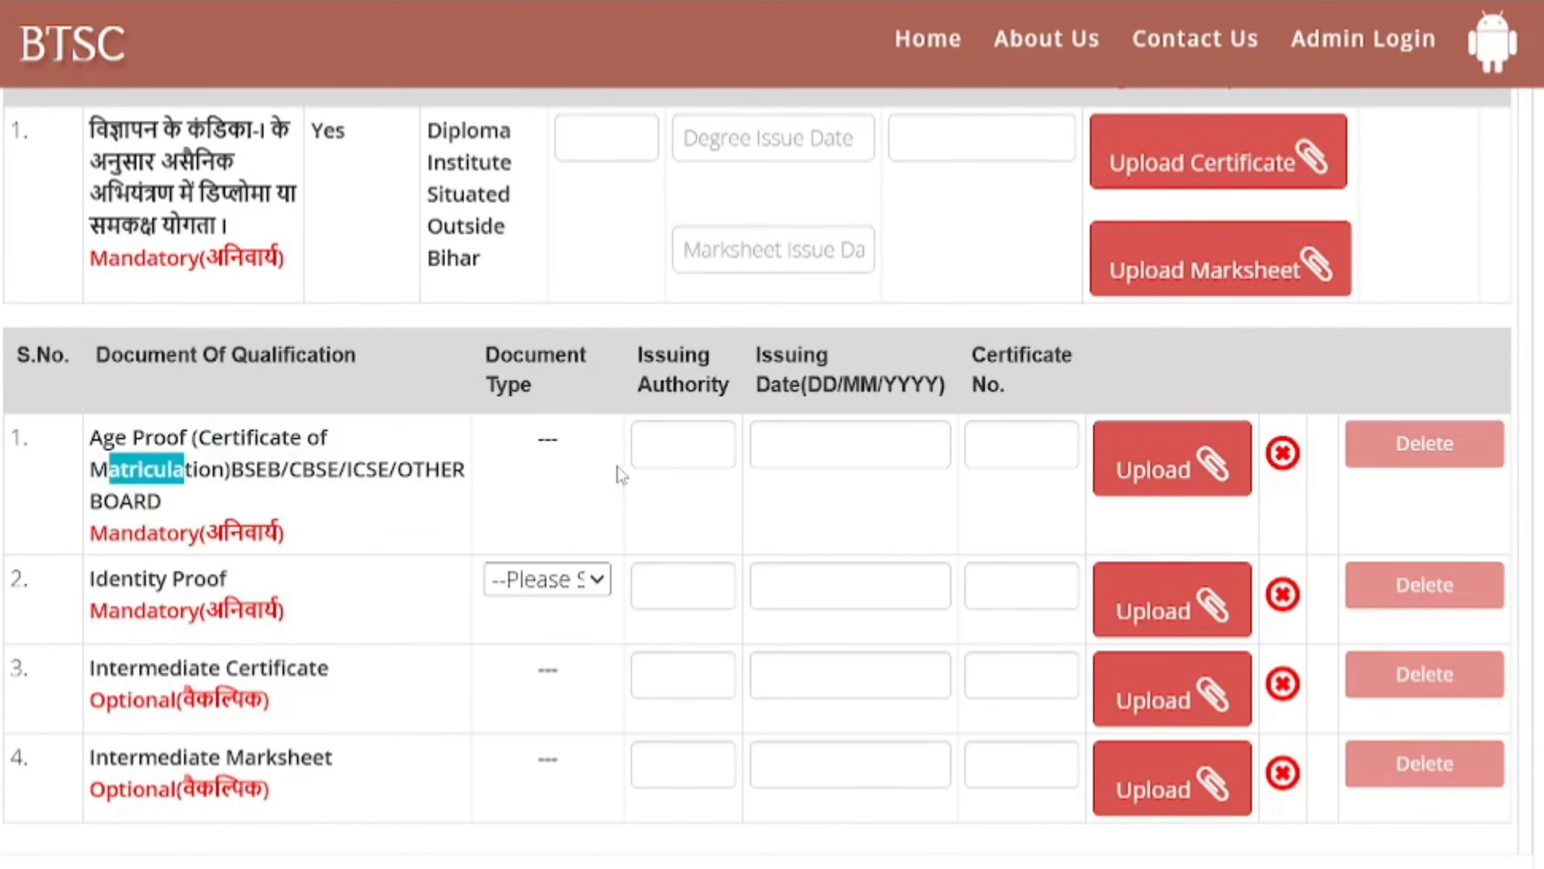
pyautogui.click(659, 458)
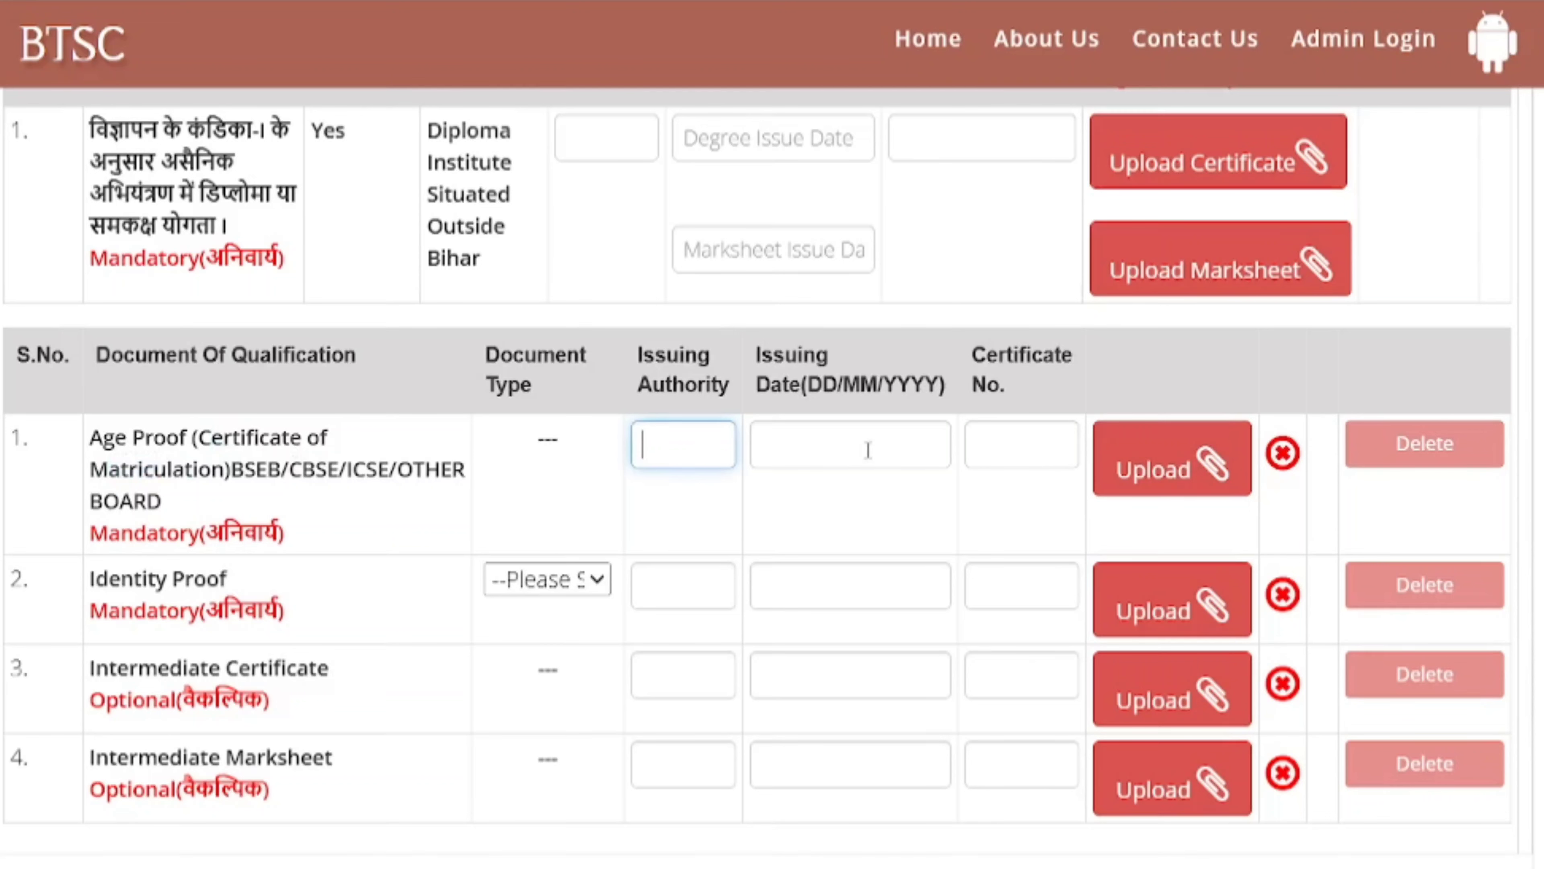
pyautogui.click(890, 452)
pyautogui.click(1028, 455)
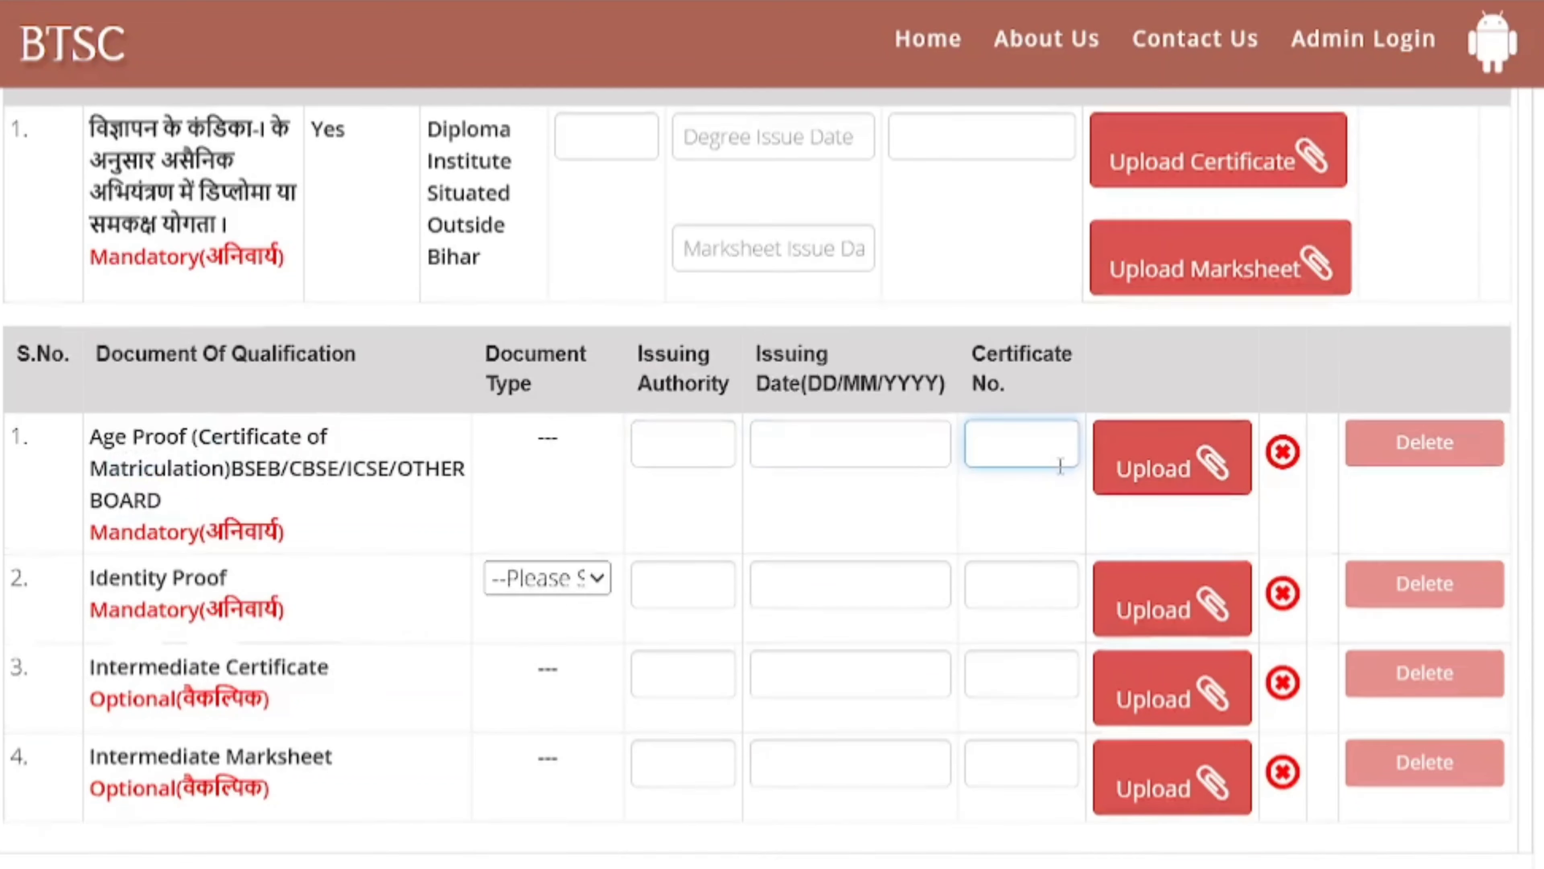
pyautogui.scroll(-2, 608, 474)
# - Set the Identity Proof document type to Aadhar card
pyautogui.moveTo(194, 472); pyautogui.dragTo(133, 472)
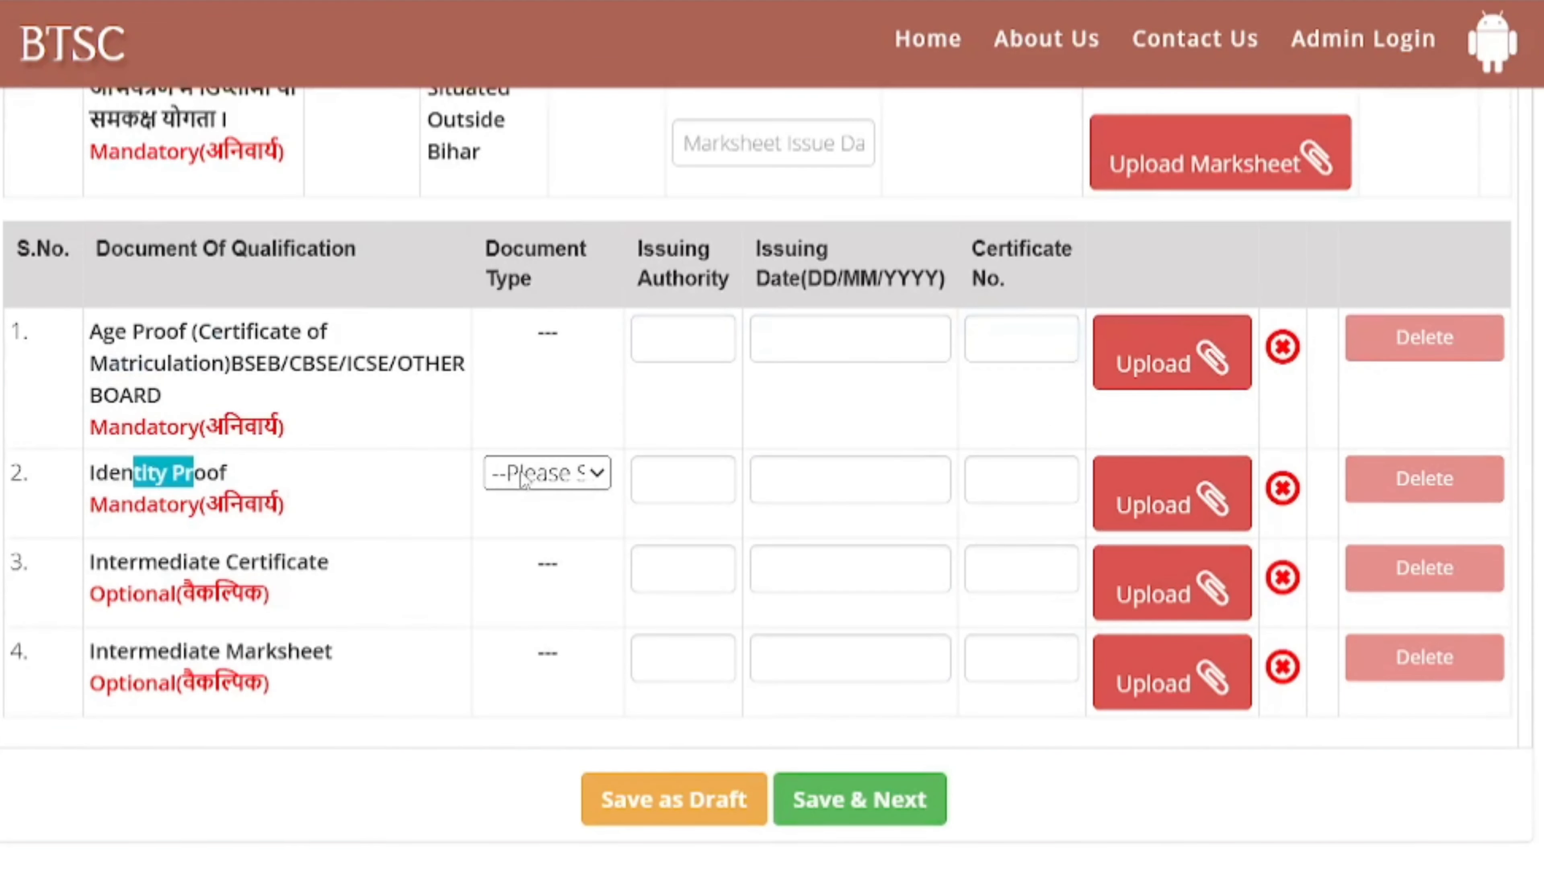
pyautogui.click(547, 473)
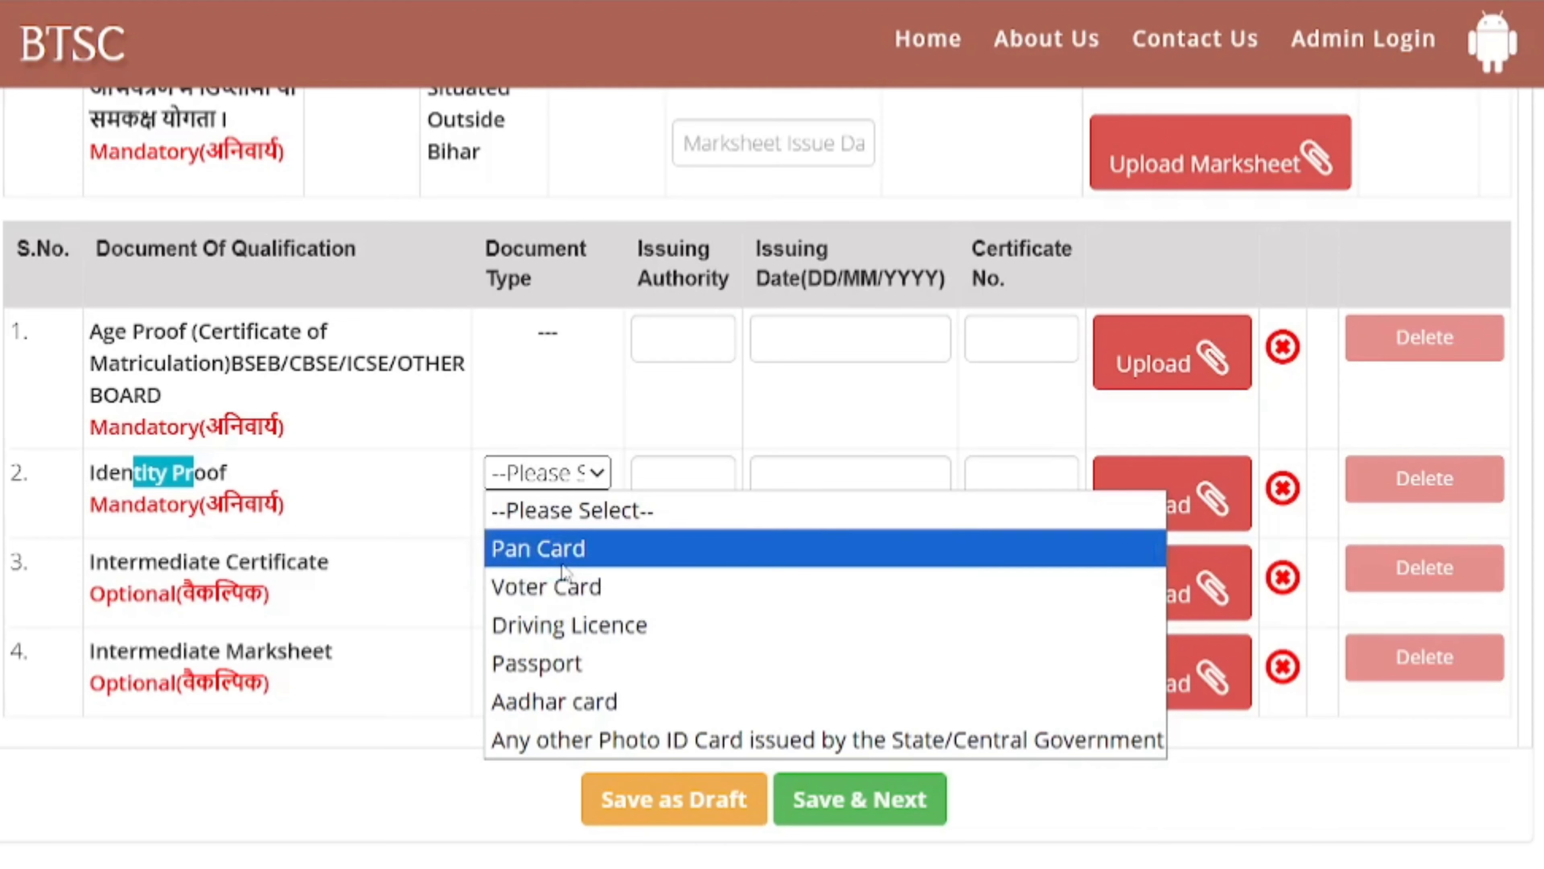
pyautogui.click(531, 700)
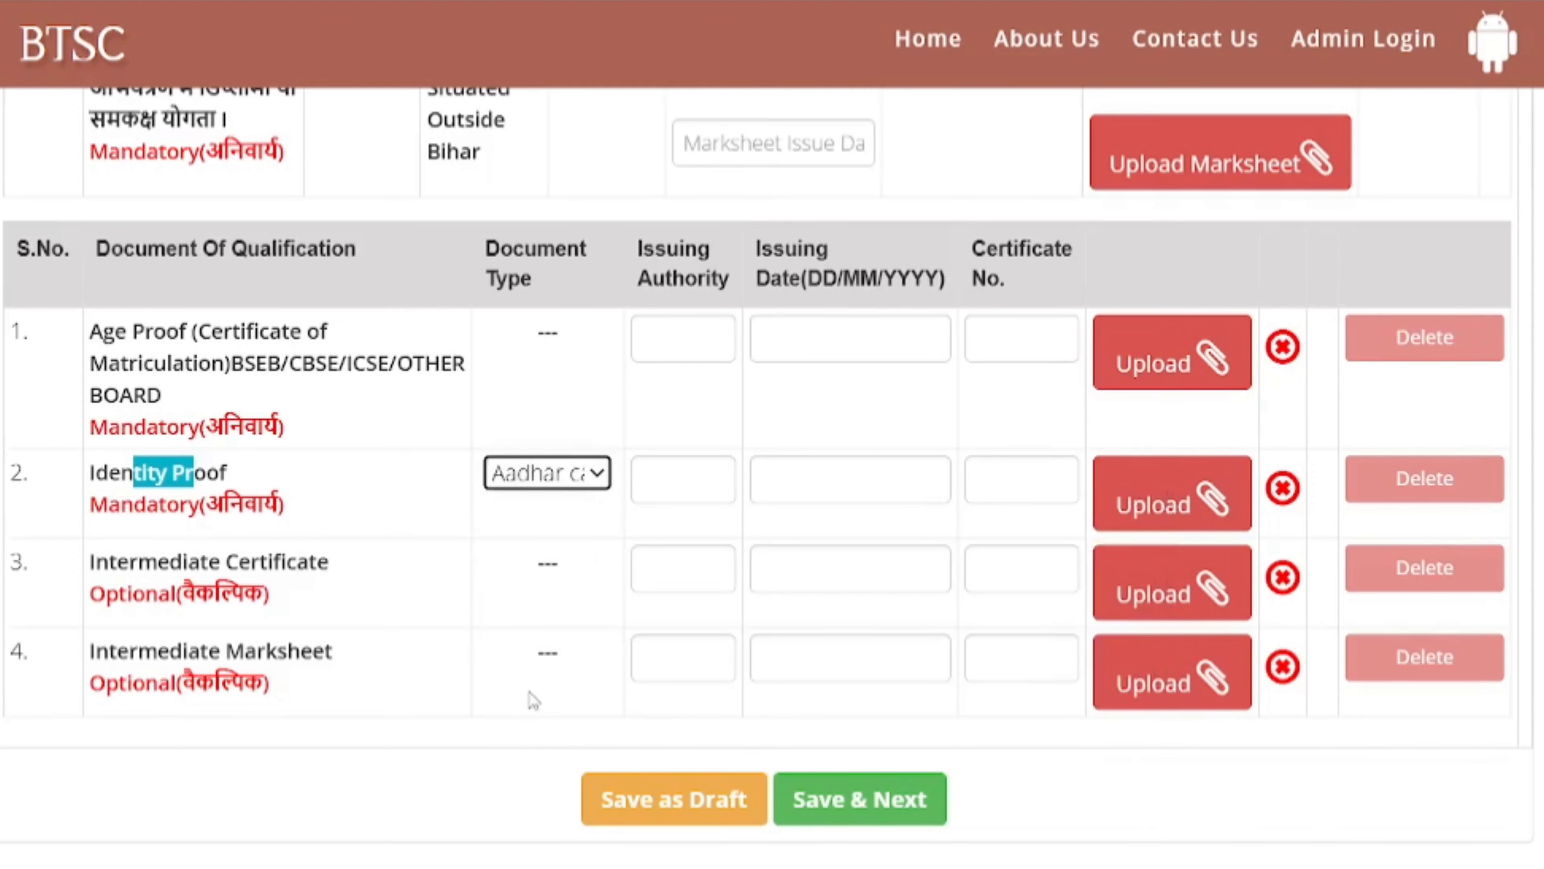
pyautogui.click(443, 639)
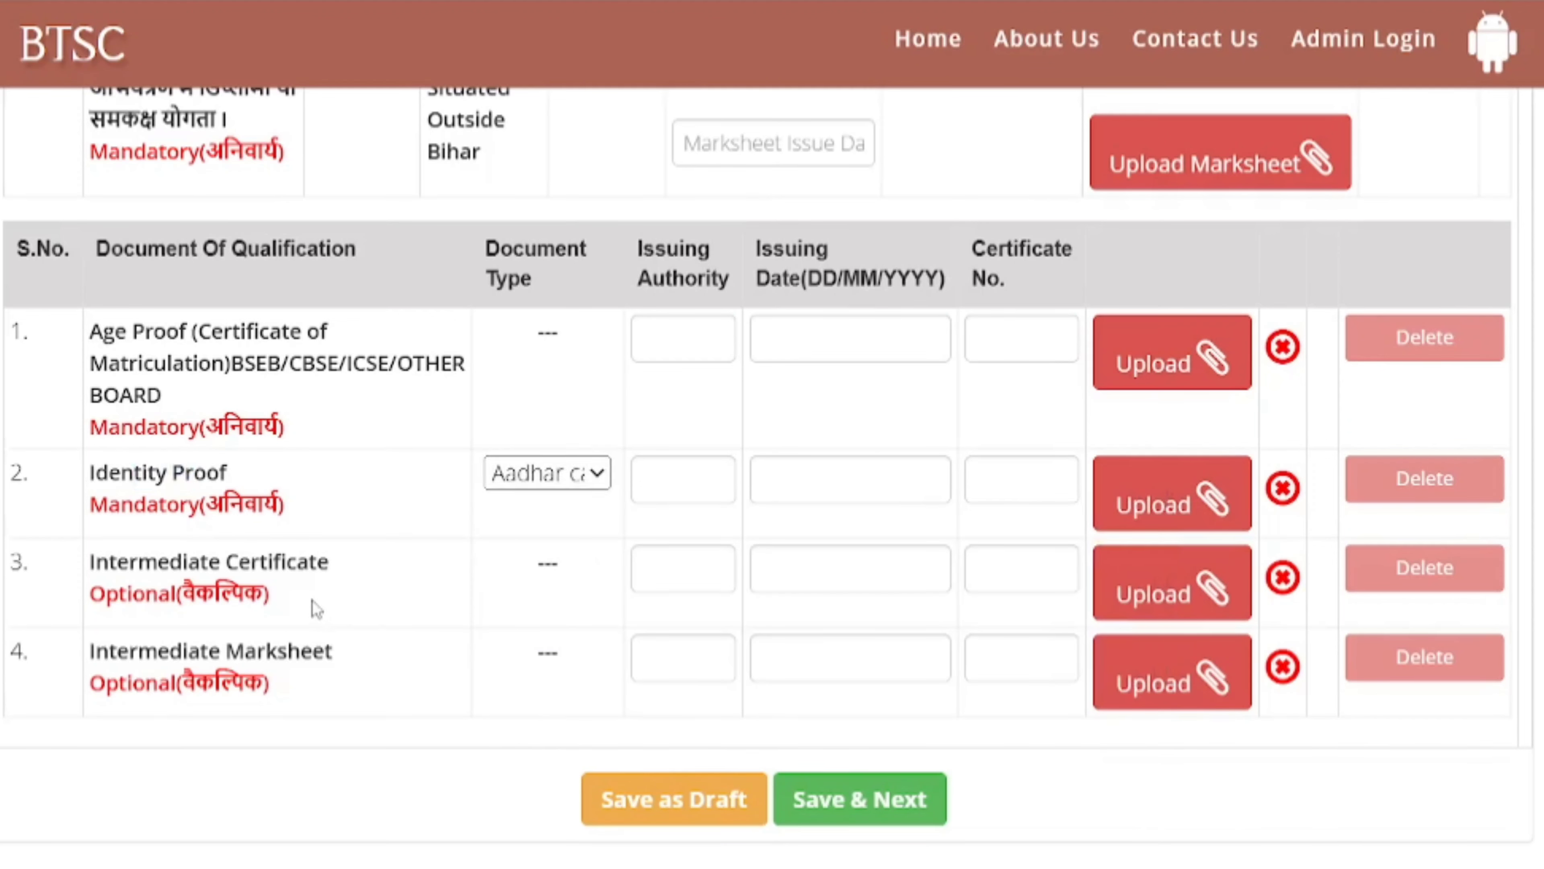
# - Review the optional Intermediate certificate and marksheet entries, then save the enclosures
pyautogui.moveTo(127, 567); pyautogui.dragTo(253, 566)
pyautogui.moveTo(107, 602); pyautogui.dragTo(239, 611)
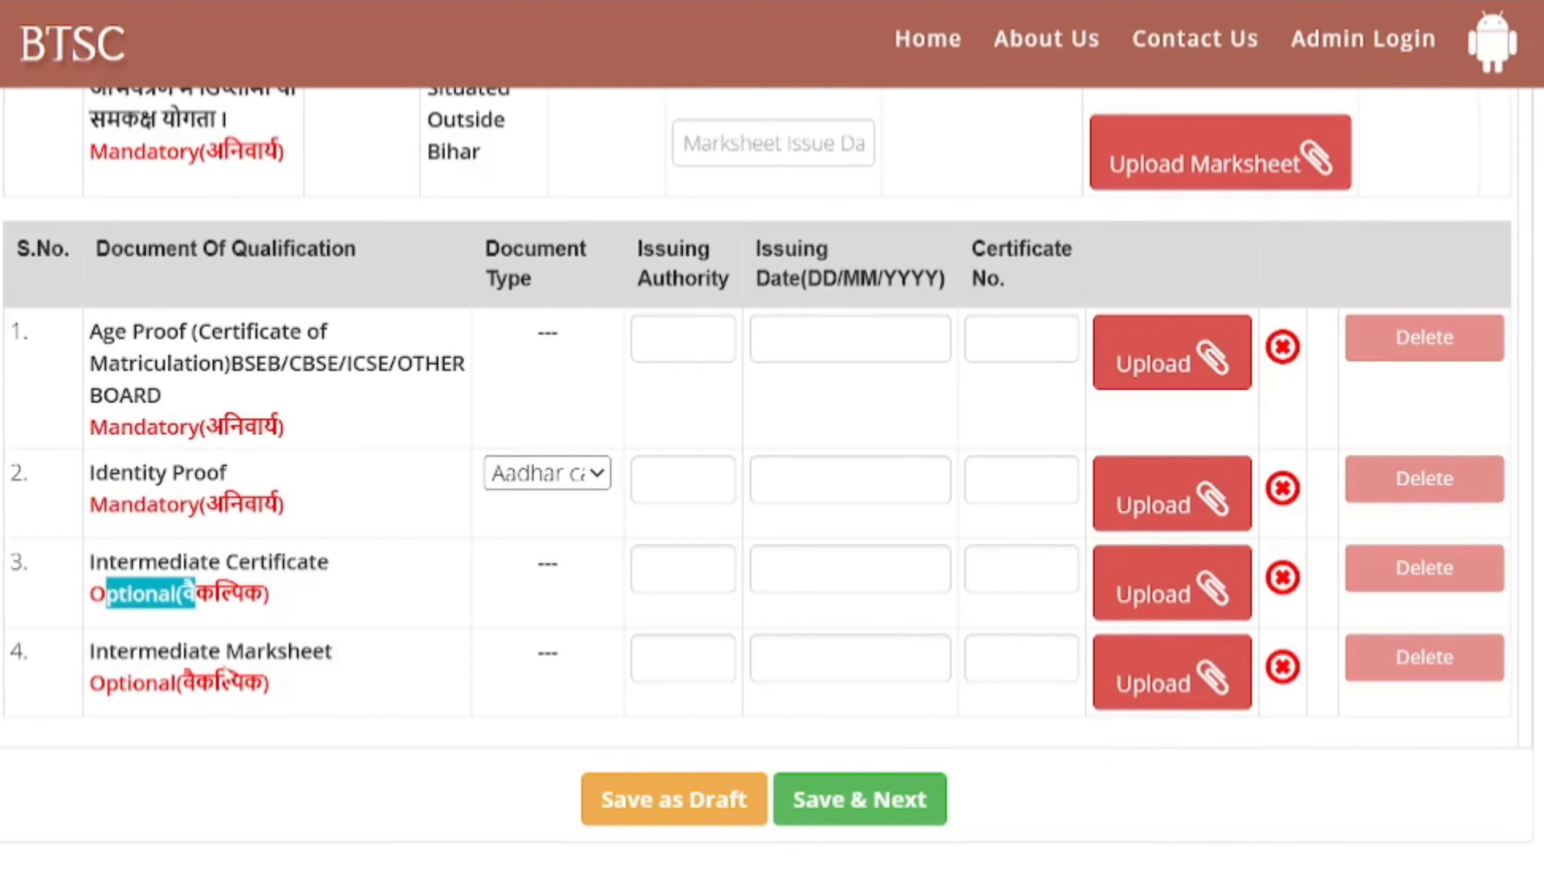
pyautogui.moveTo(223, 665); pyautogui.dragTo(244, 666)
pyautogui.click(431, 698)
pyautogui.scroll(5, 431, 698)
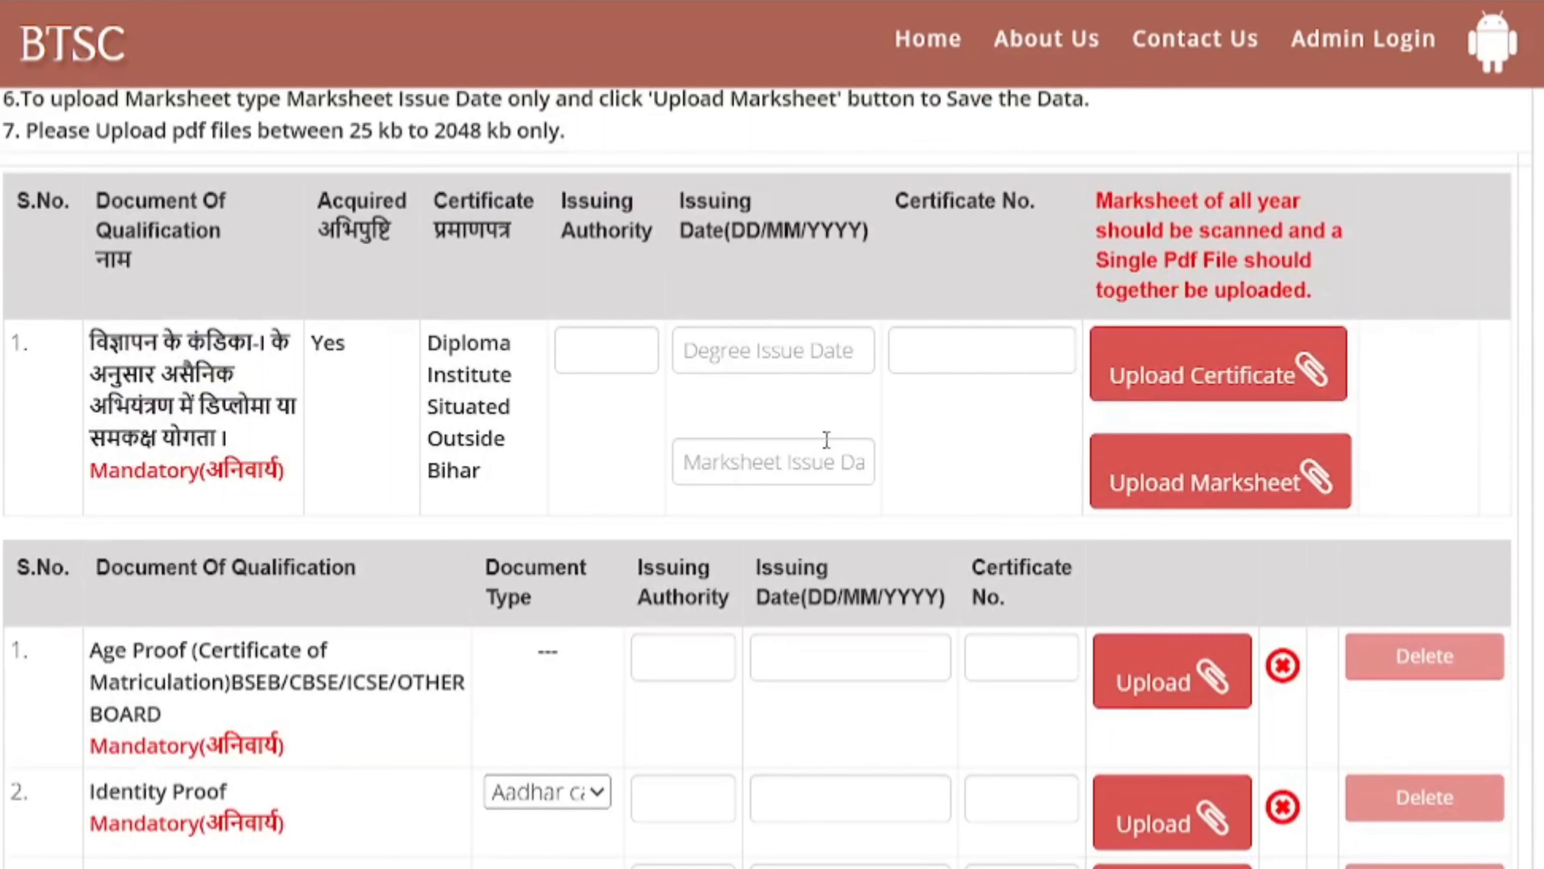
pyautogui.scroll(-10, 826, 439)
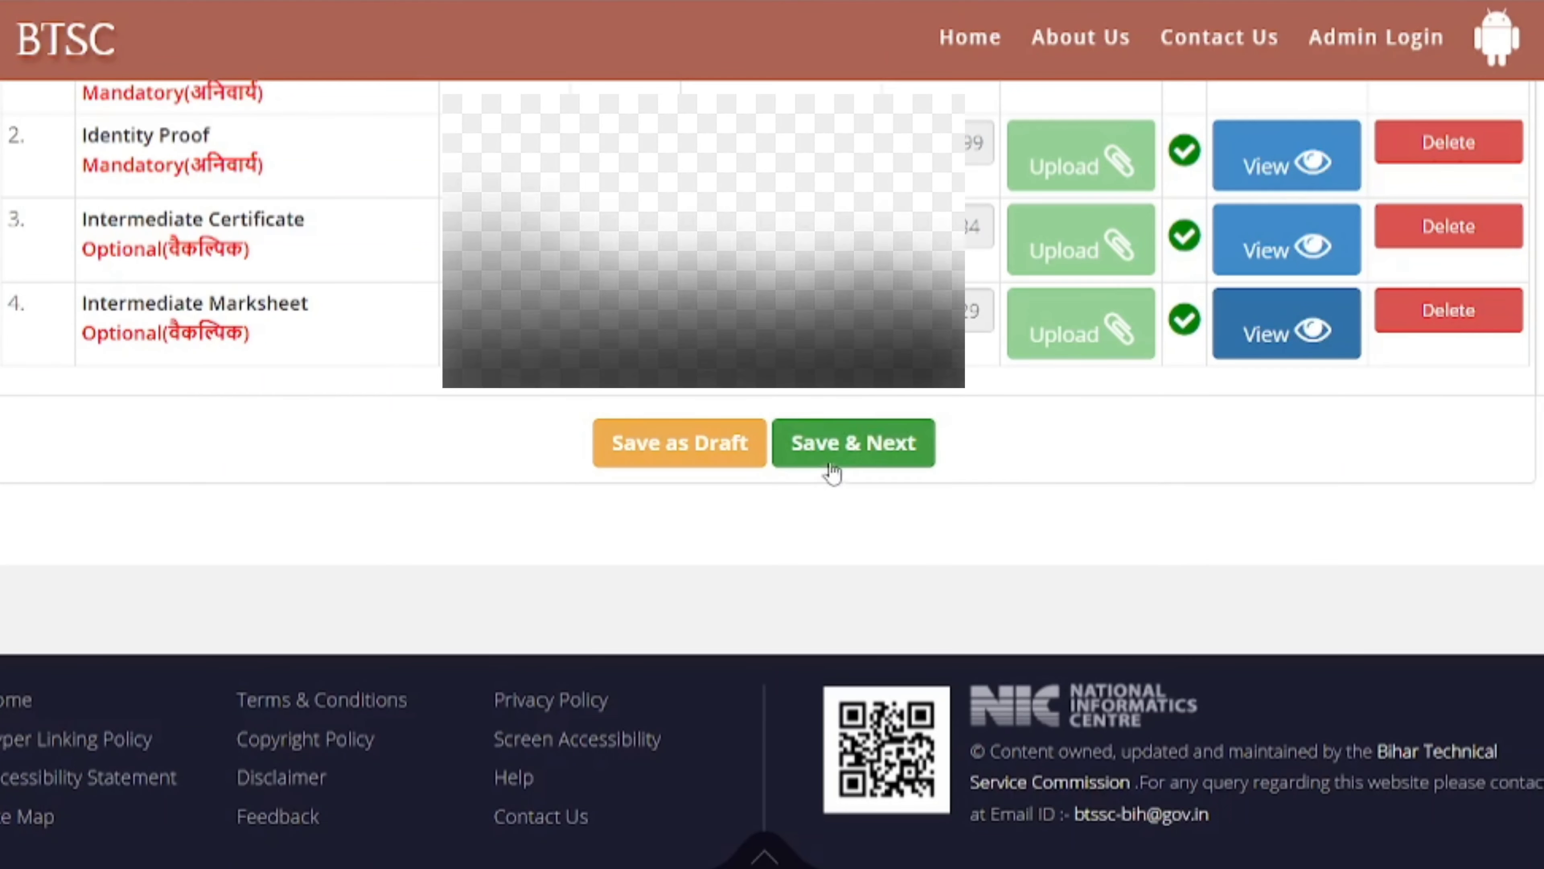
pyautogui.click(883, 451)
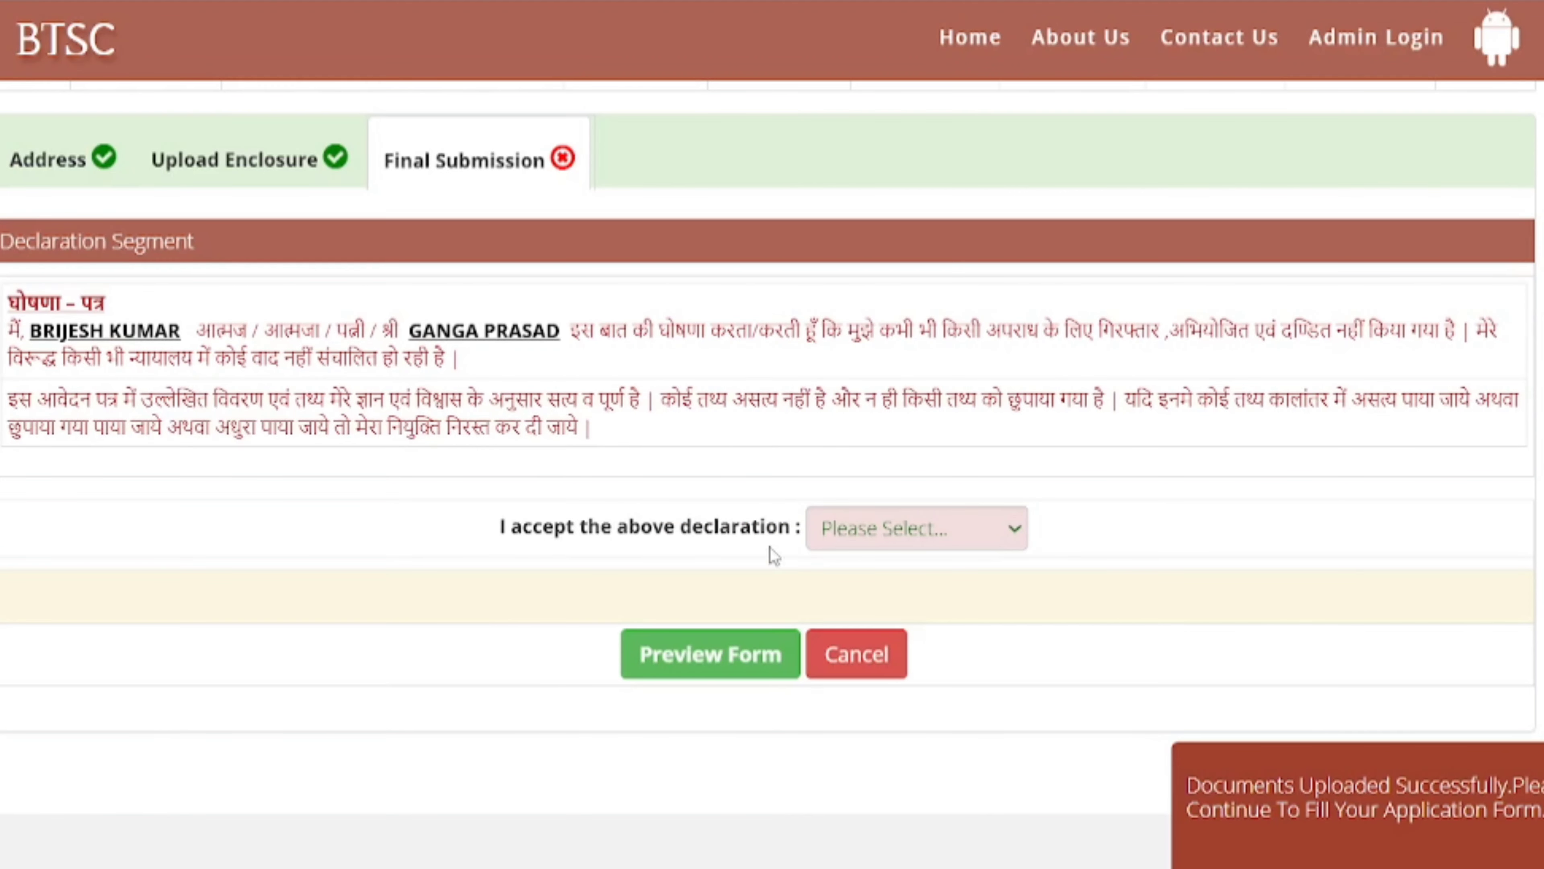
# - Accept the declaration with Yes and open the form preview, confirming with OK
pyautogui.moveTo(494, 527); pyautogui.dragTo(614, 527)
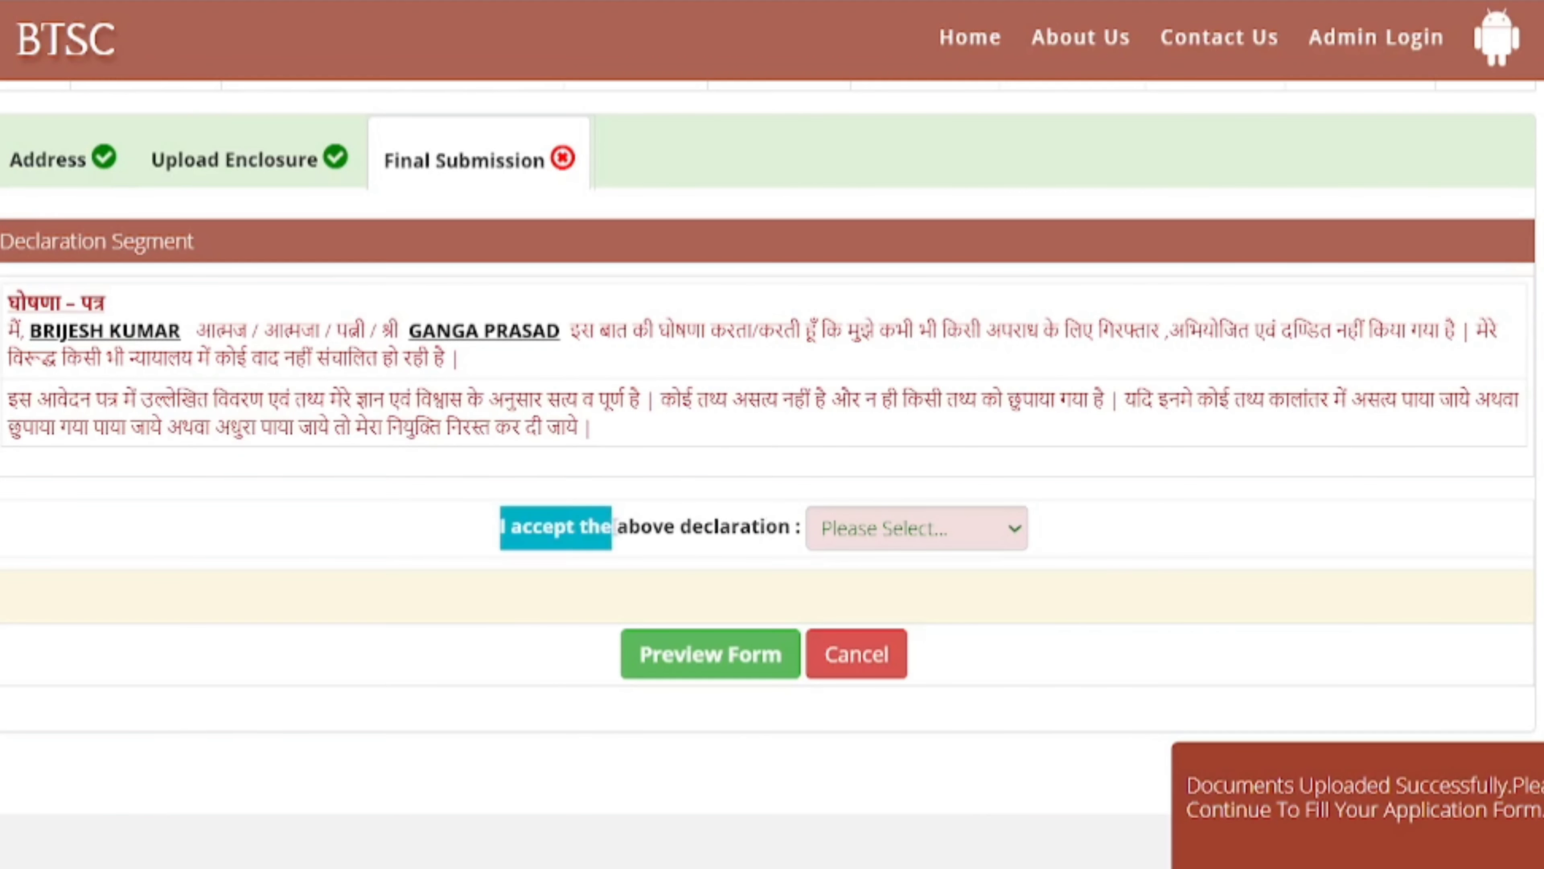
pyautogui.click(905, 538)
pyautogui.click(884, 630)
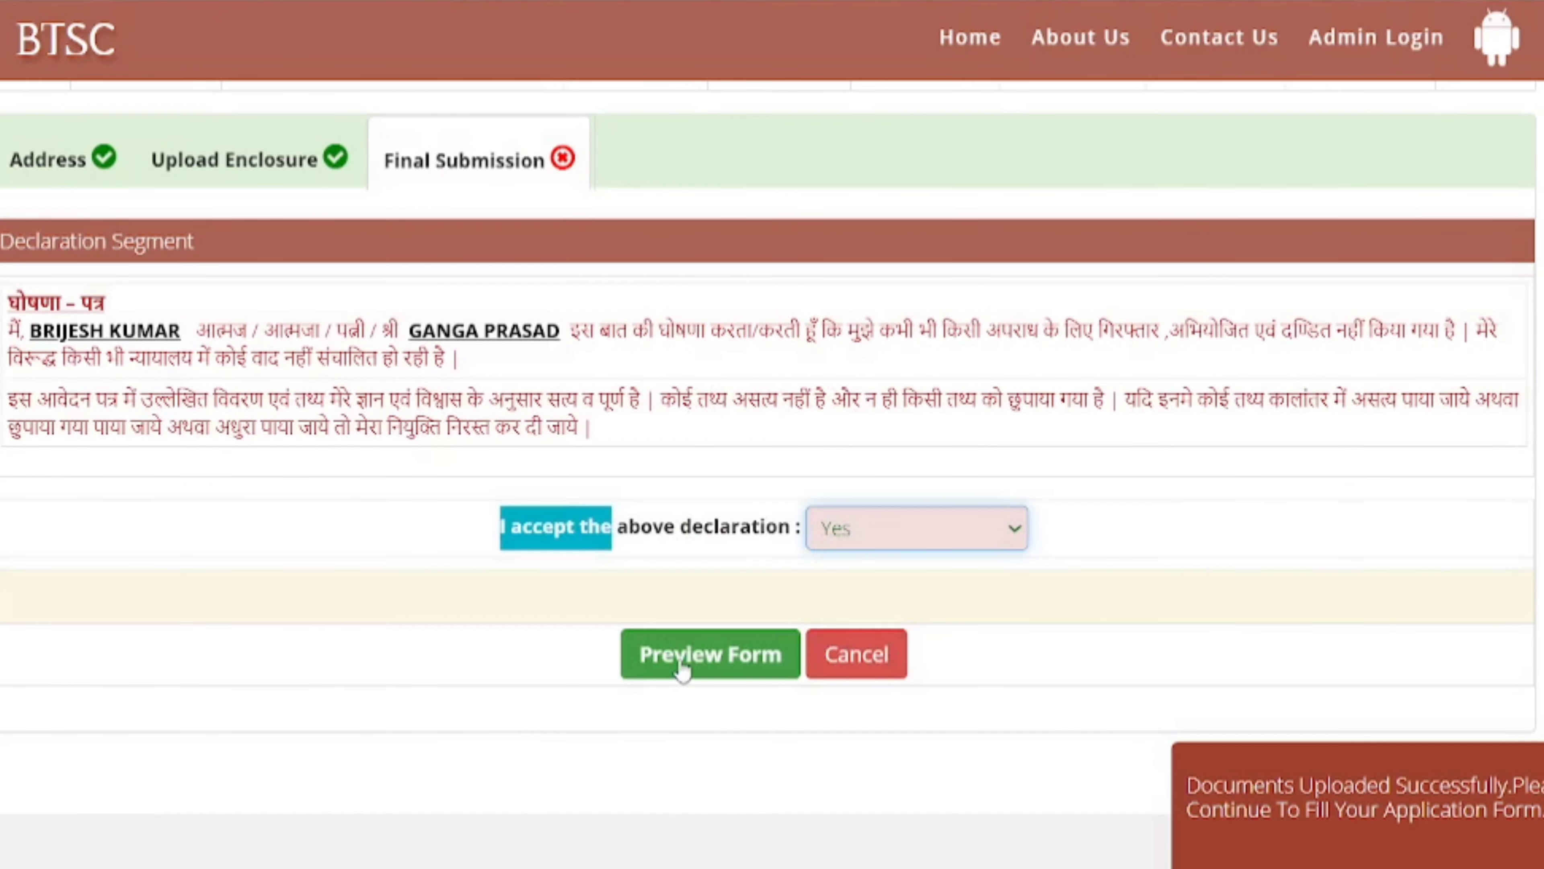
pyautogui.click(682, 671)
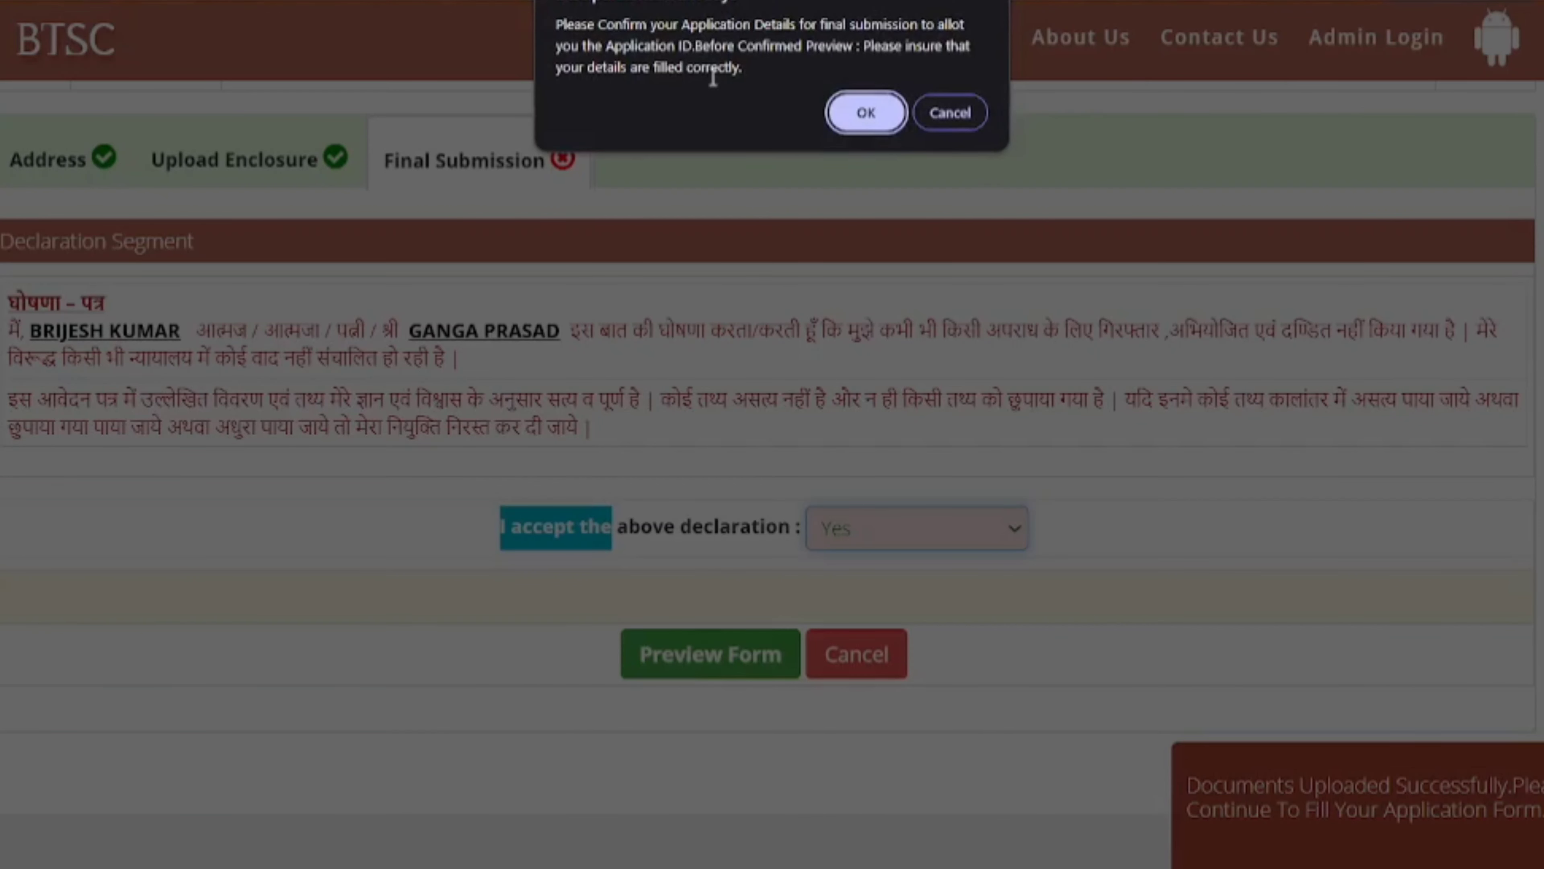
pyautogui.click(848, 110)
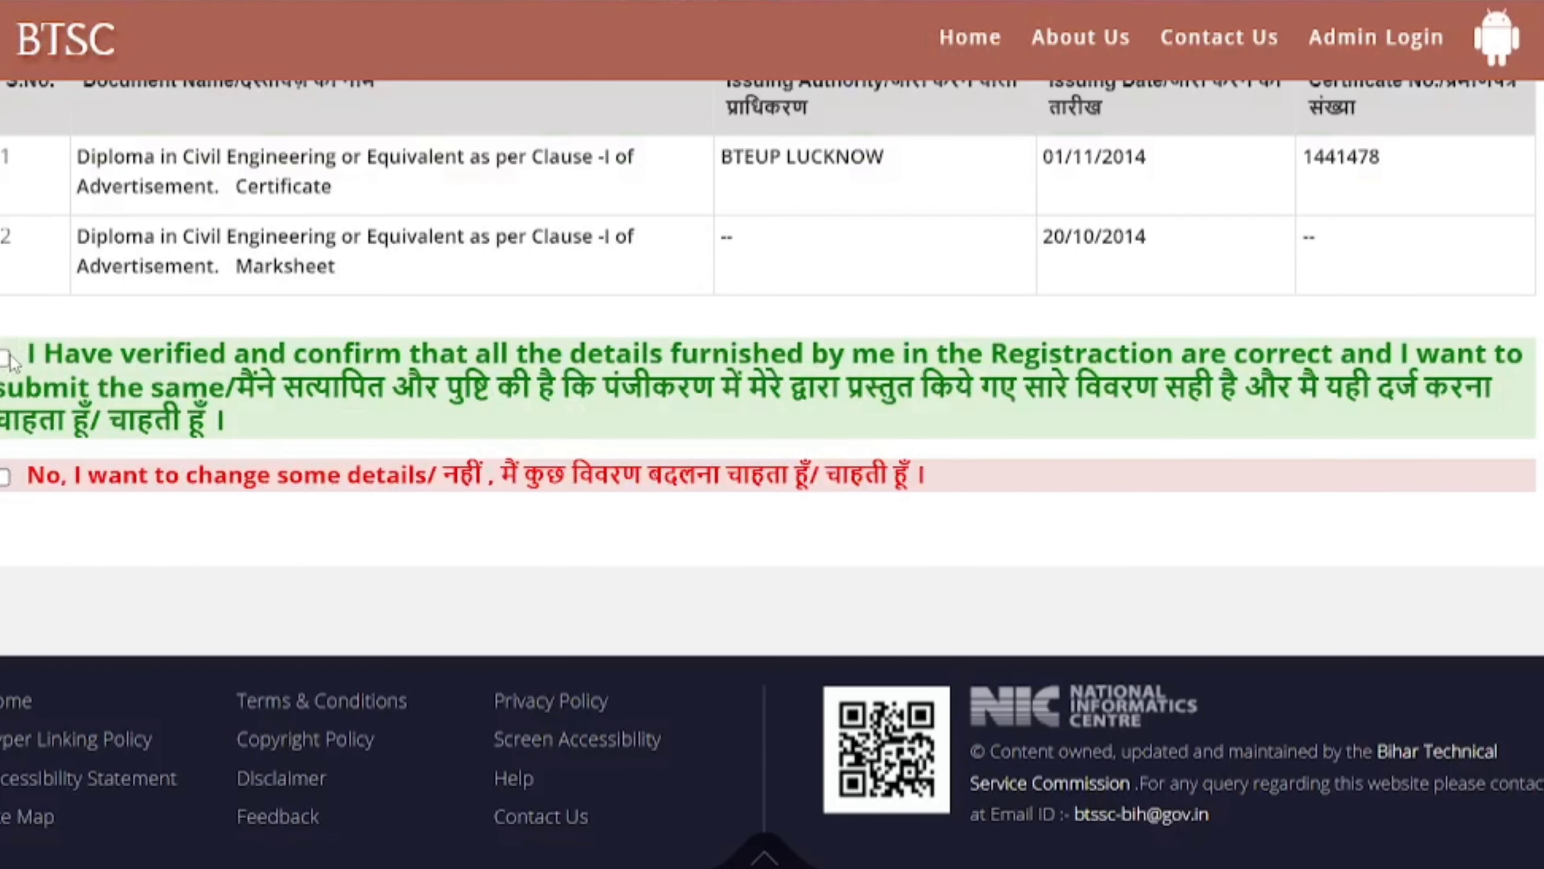
# - Tick 'I Have verified', proceed, and submit the application form, confirming with Yes
pyautogui.click(9, 357)
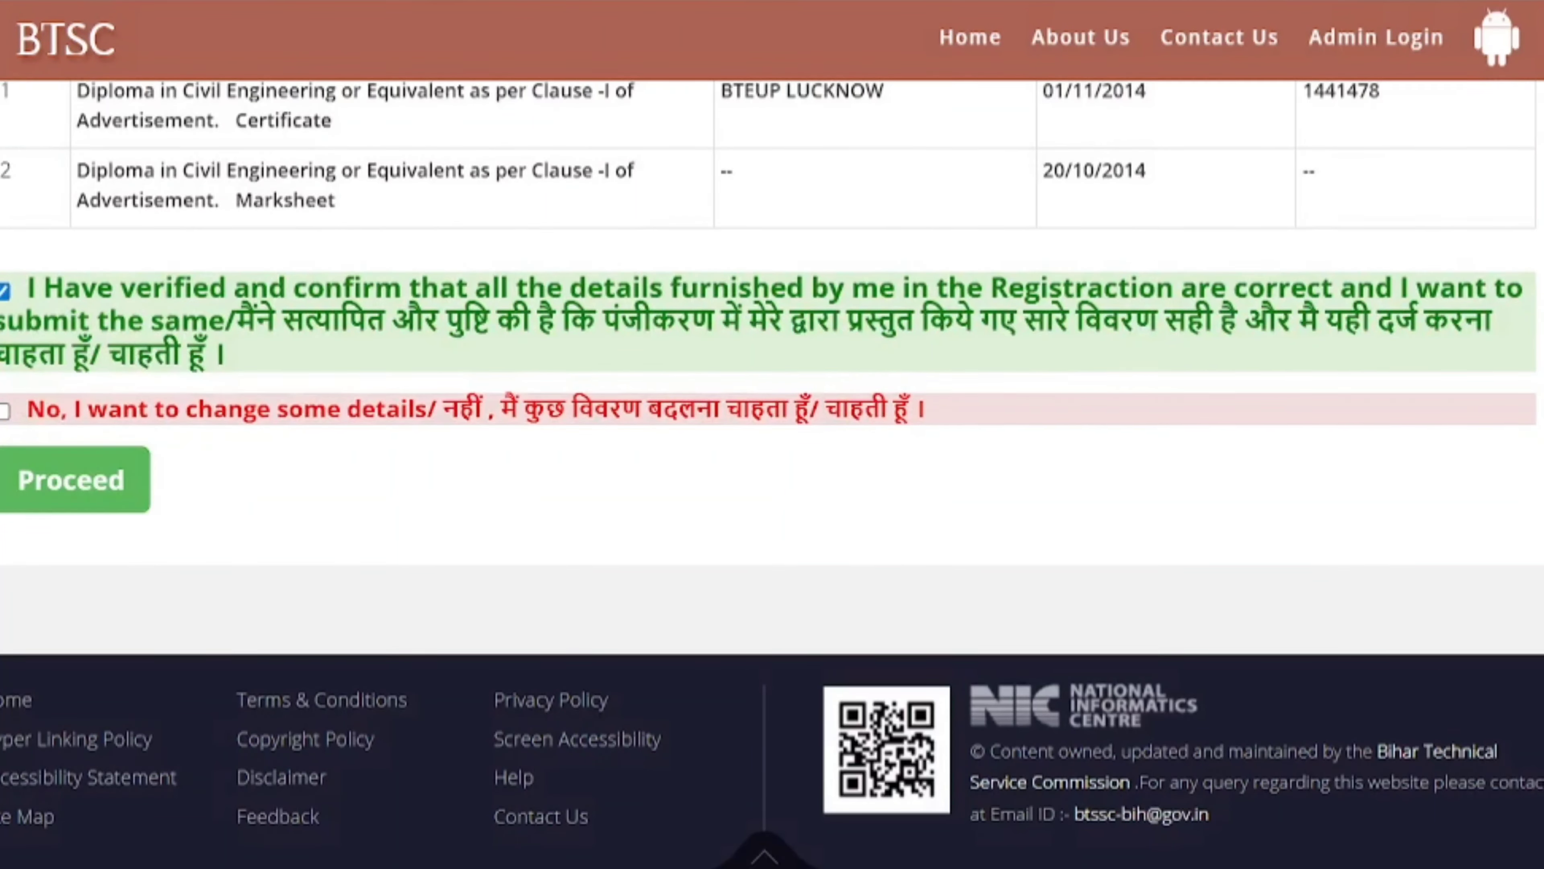
pyautogui.click(70, 477)
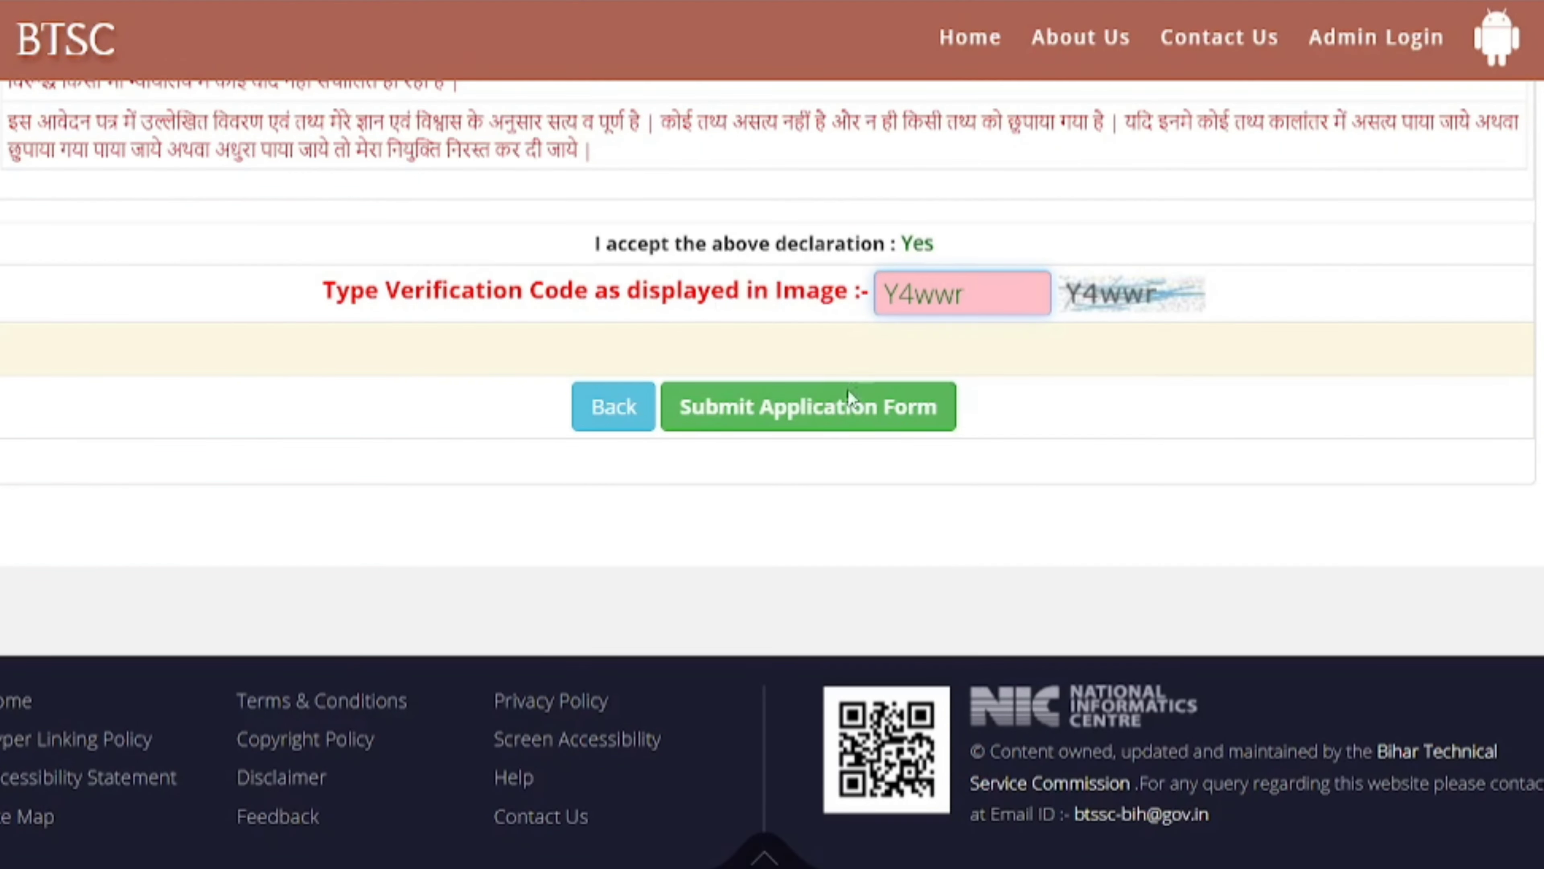
pyautogui.click(845, 420)
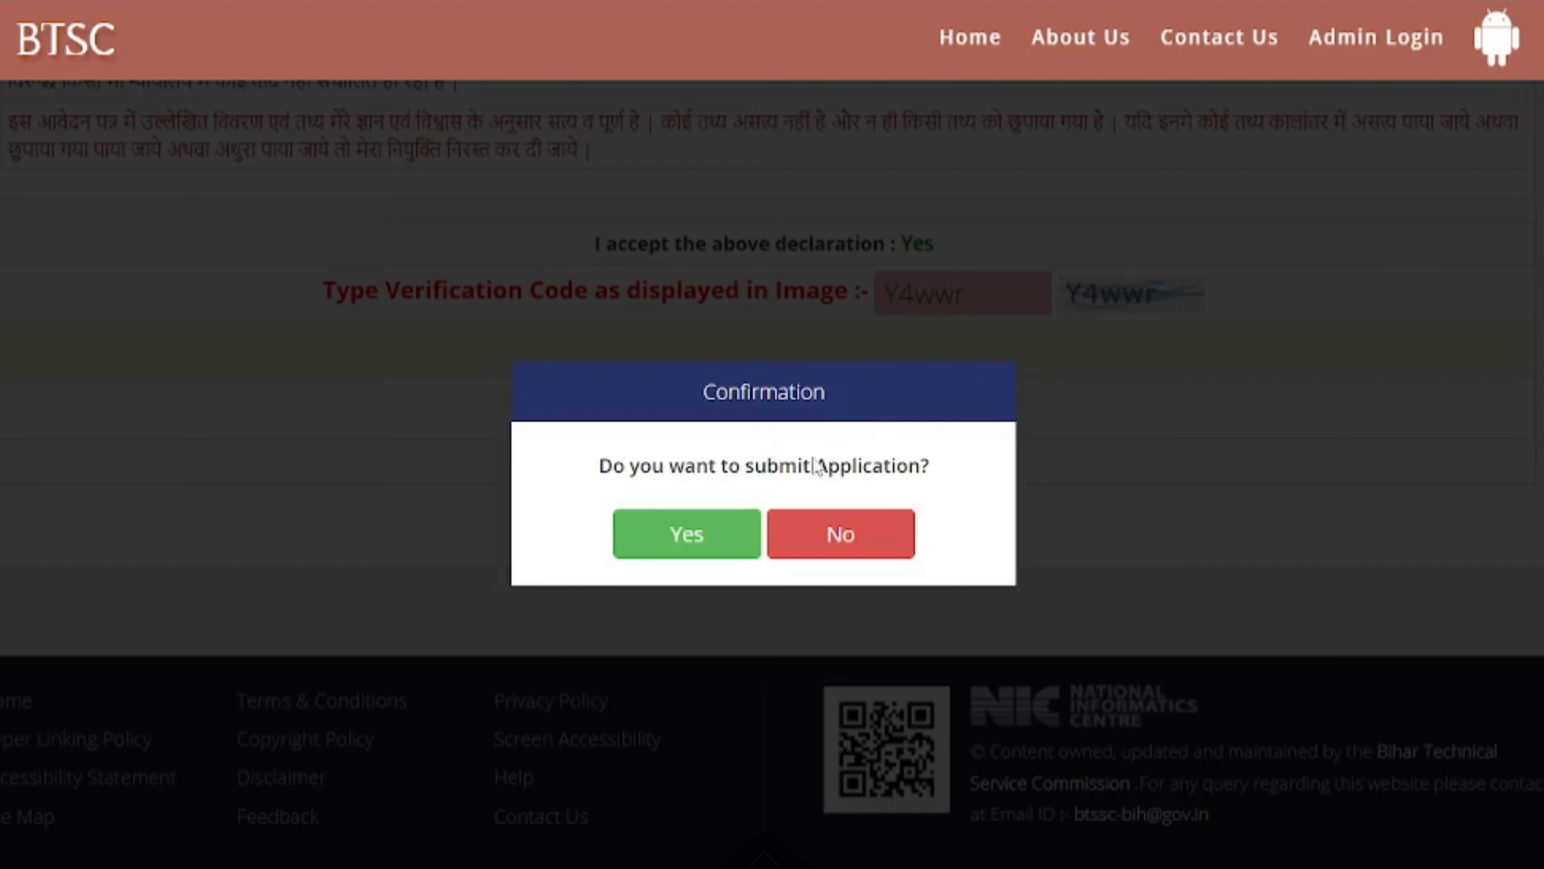
pyautogui.click(690, 533)
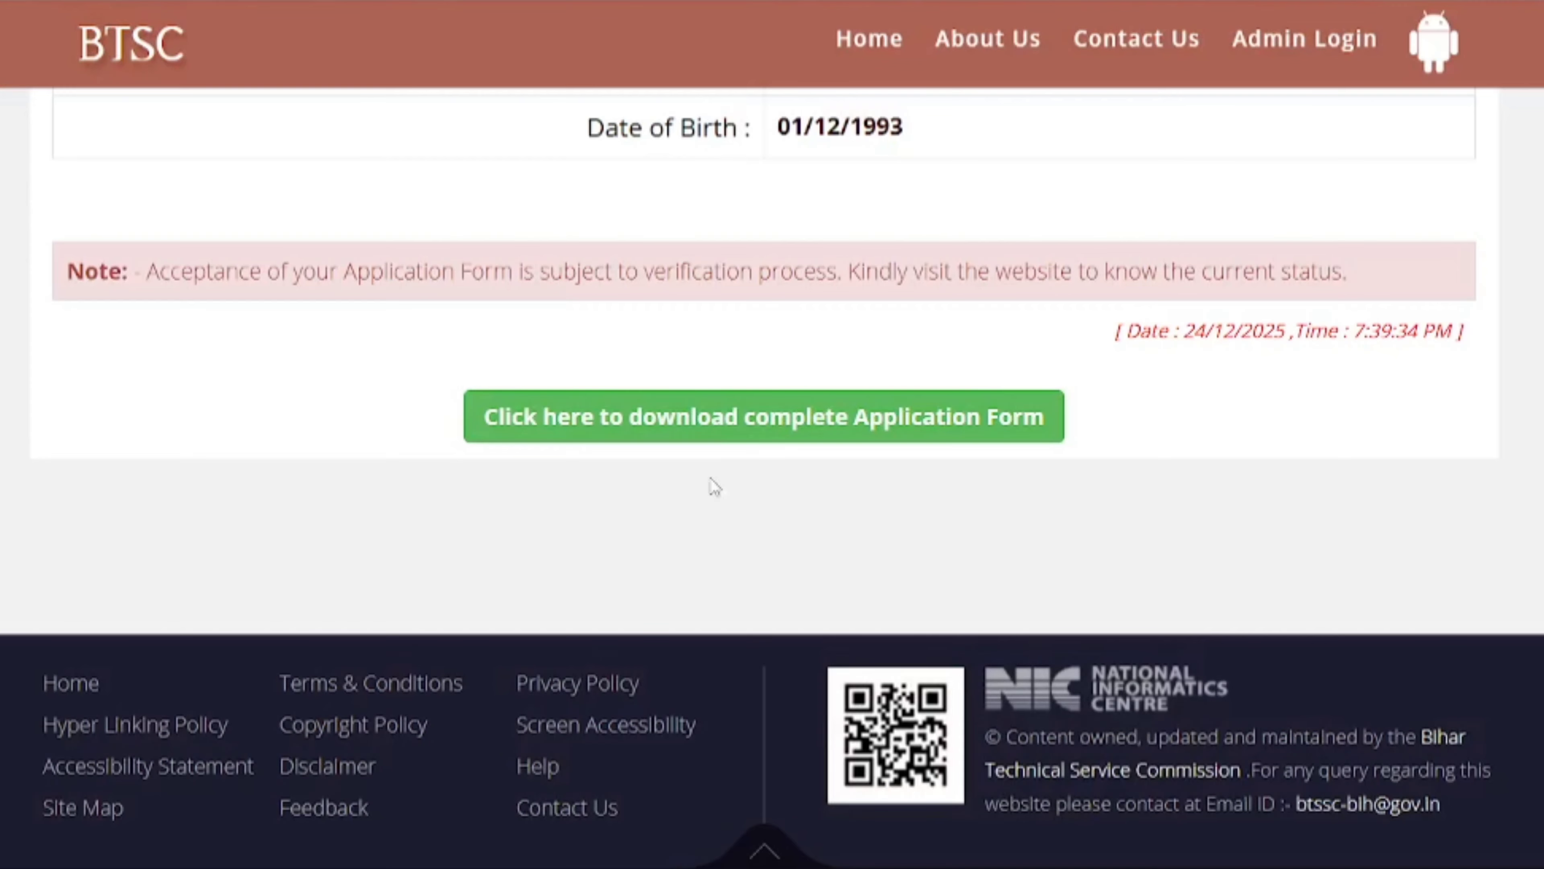